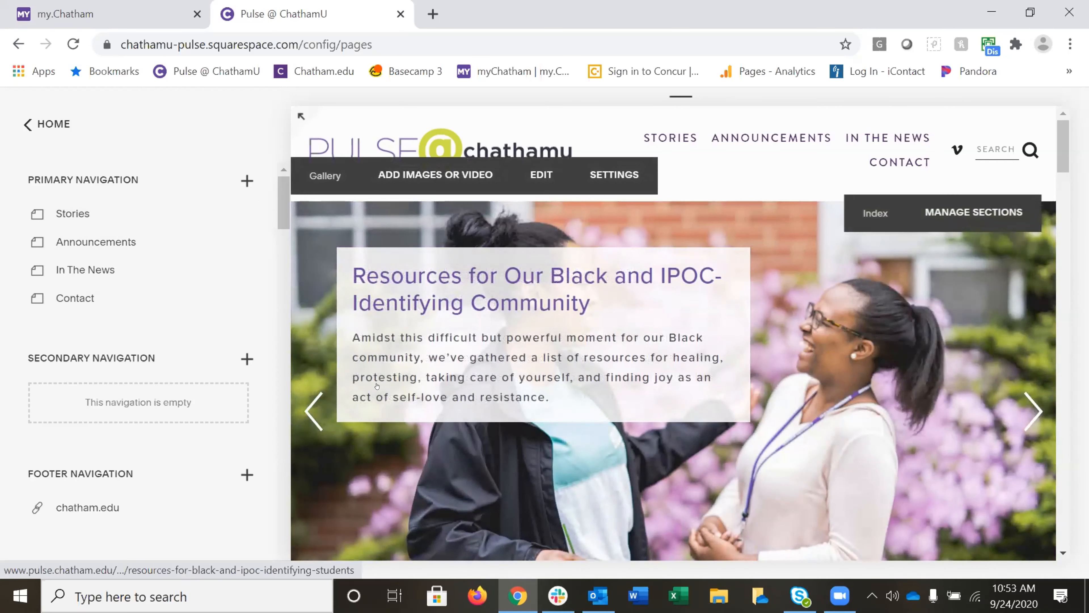
- Open the Pulse @ ChathamU Stats page at the start of the Pulse @ ChathamU Stats index
scroll(122, 213, "down", 15)
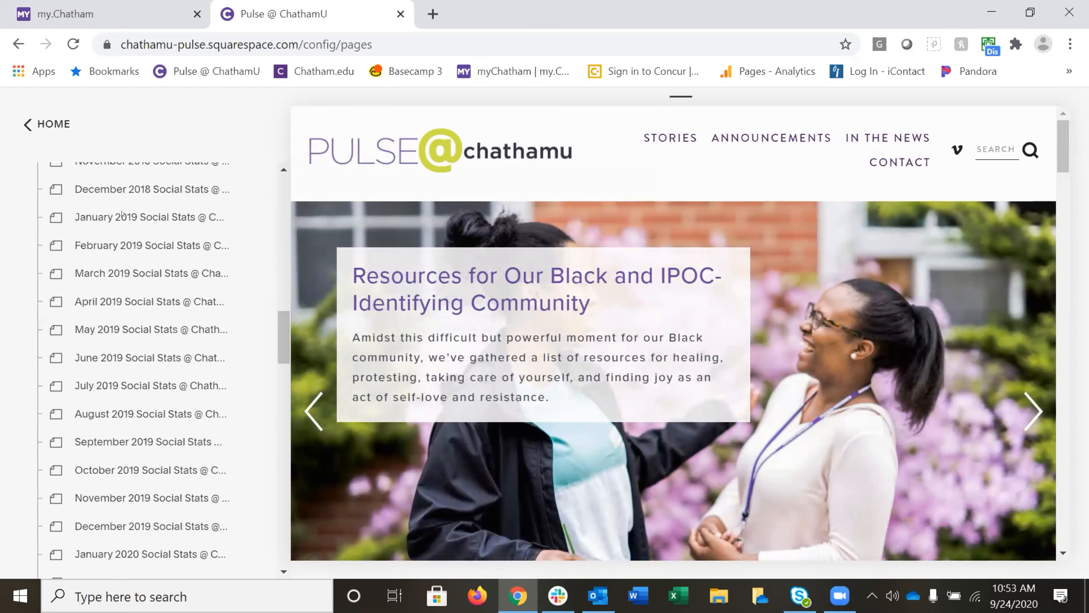
scroll(123, 213, "down", 10)
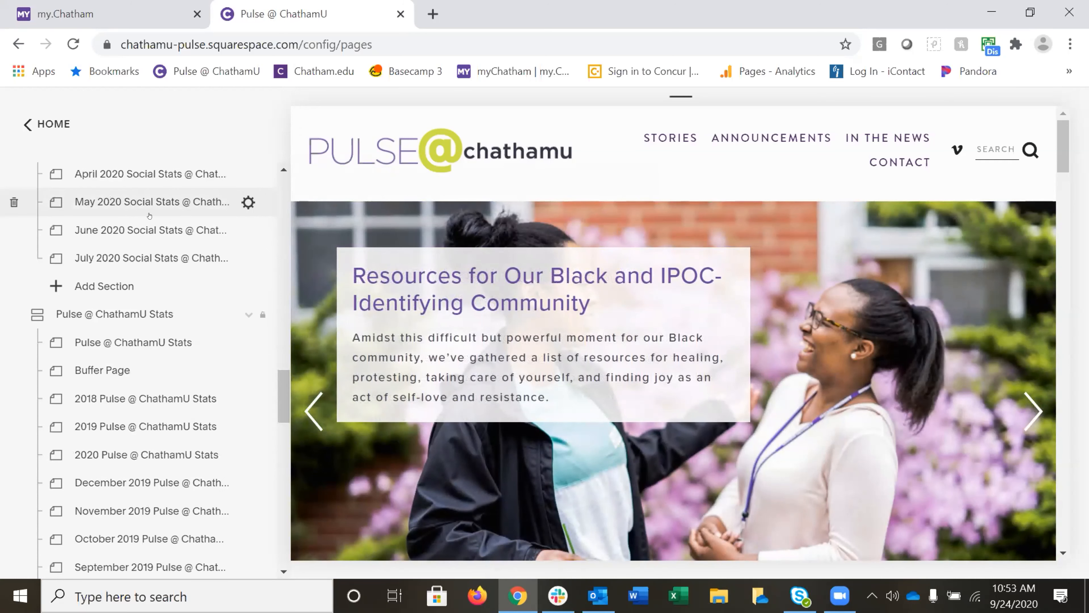
scroll(149, 215, "down", 2)
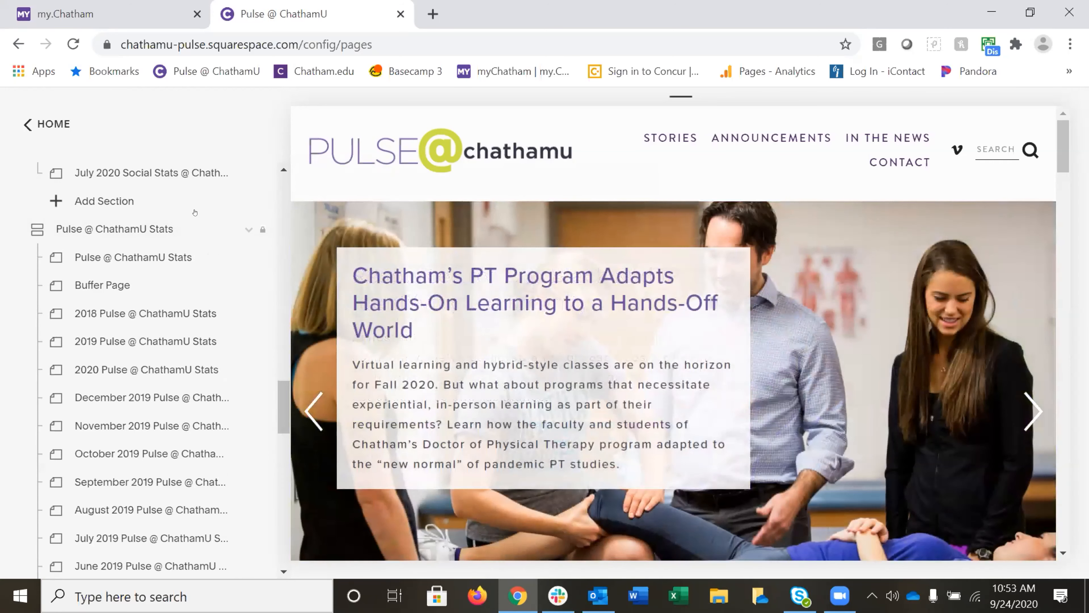
left_click(166, 257)
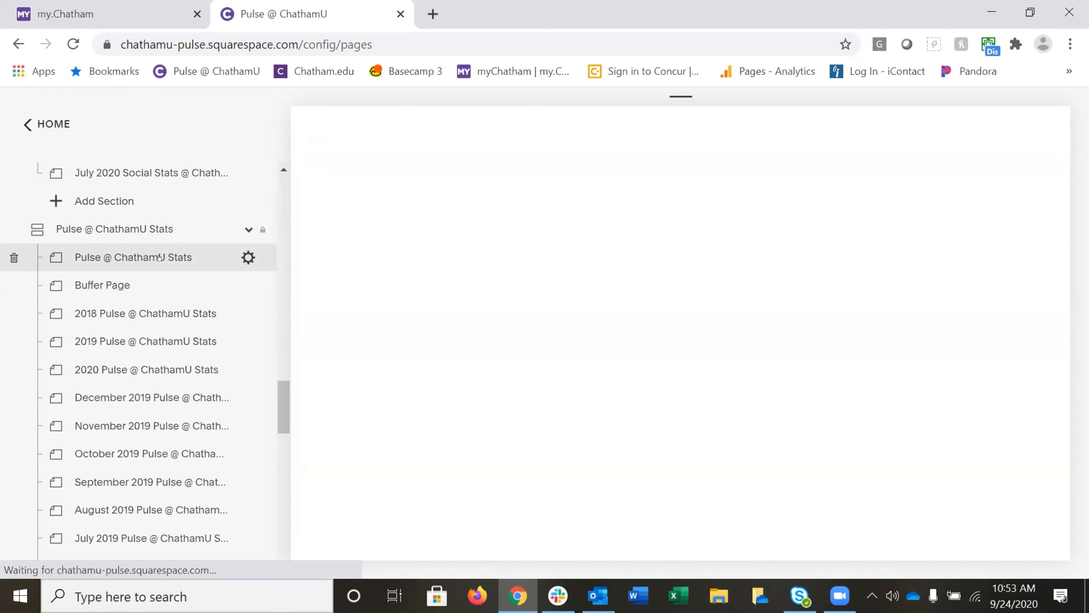
left_click(159, 251)
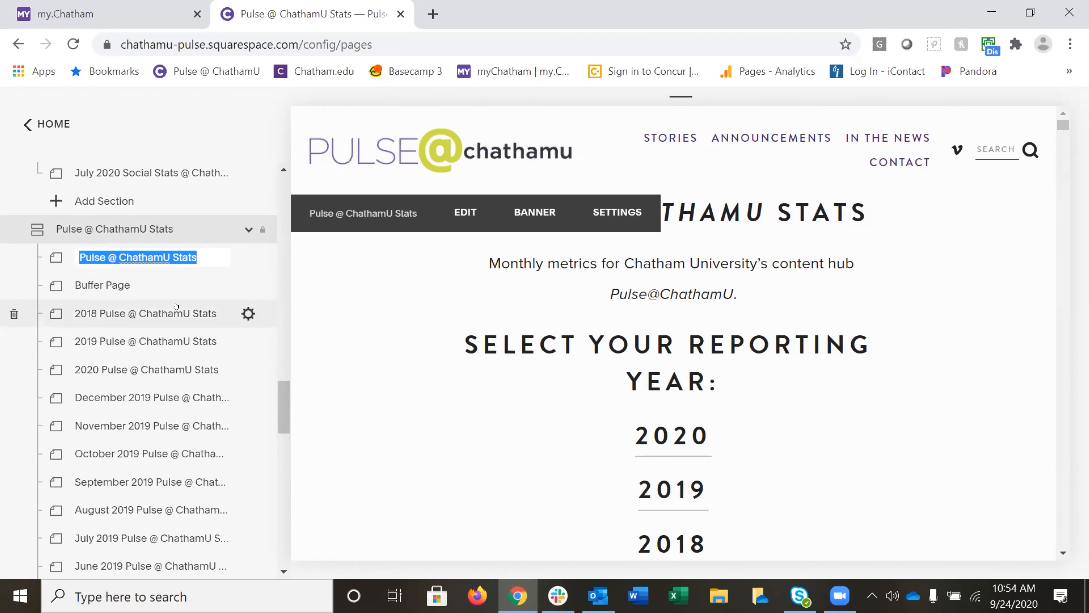
- Open the 2018 Pulse @ ChathamU Stats section and view its list of reporting months
left_click(177, 314)
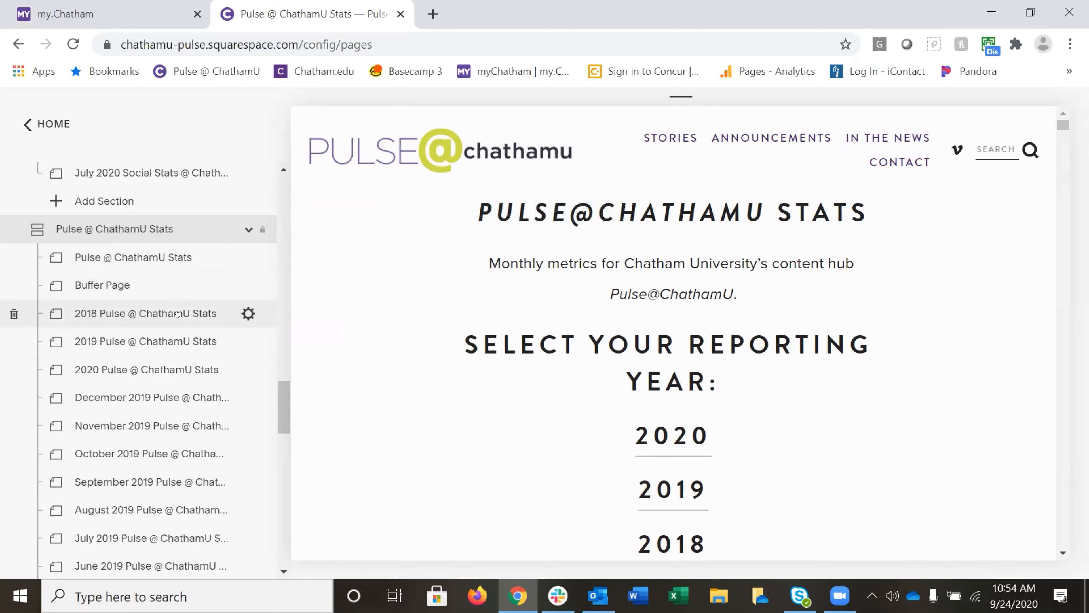
left_click(177, 314)
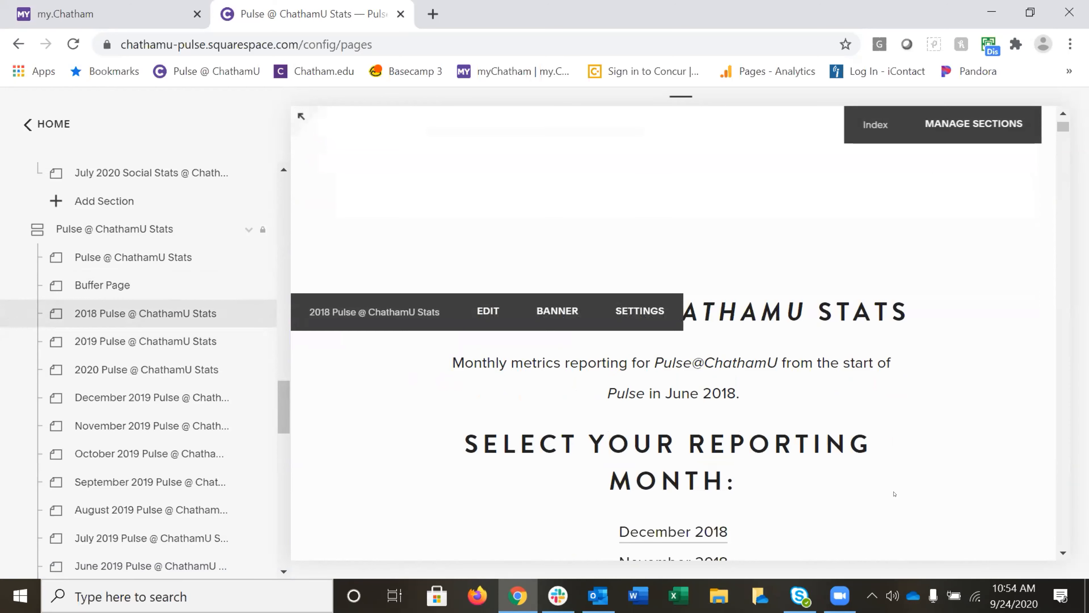
scroll(926, 449, "down", 8)
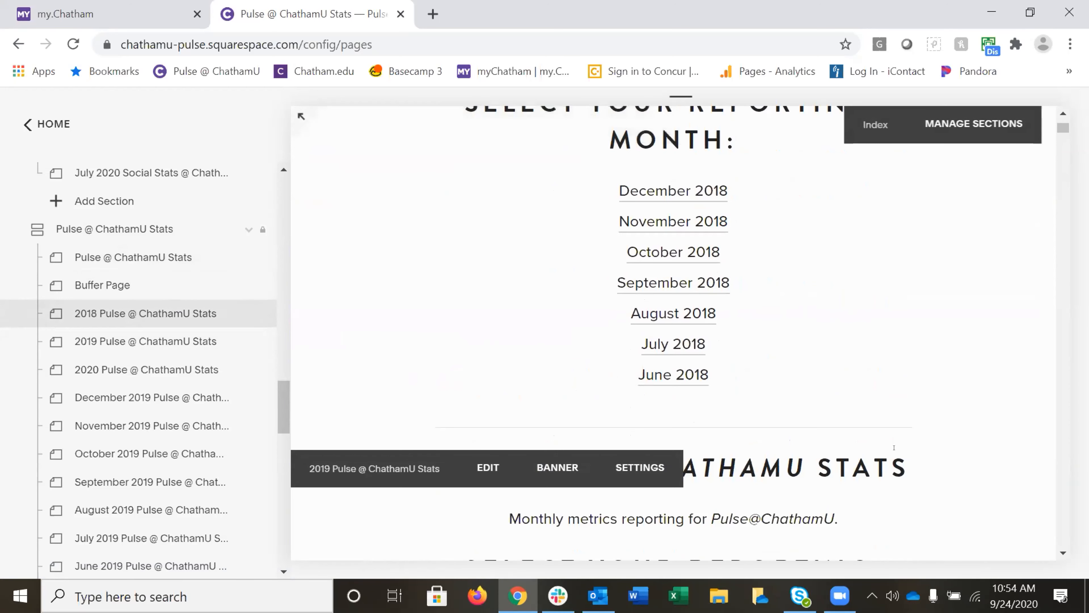
- Look through the monthly 2018, 2019 and 2020 pages listed under the Pulse @ ChathamU Stats index
scroll(193, 300, "down", 2)
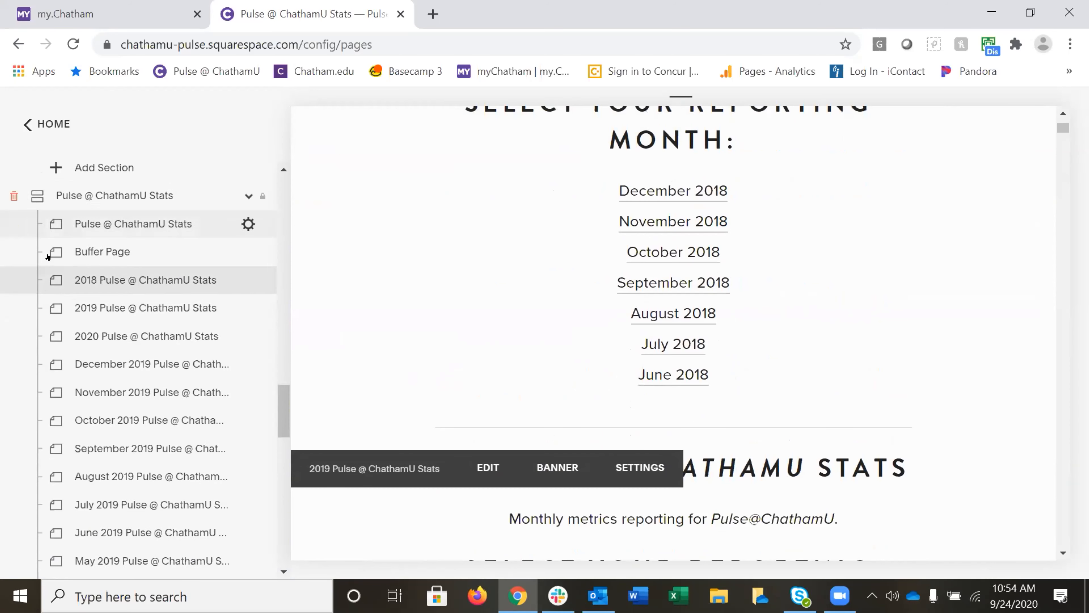
scroll(206, 339, "down", 8)
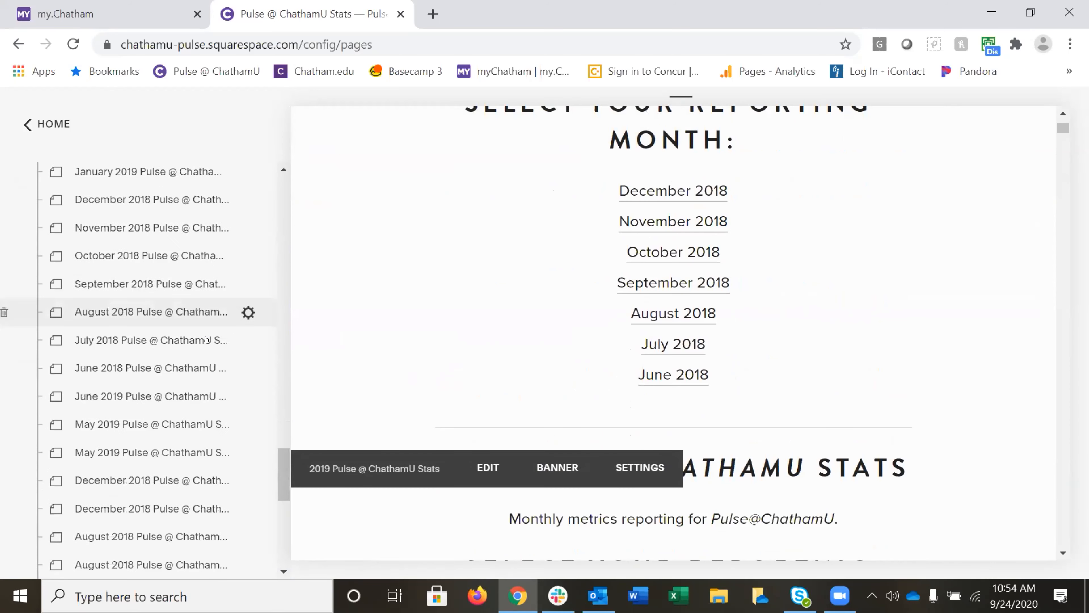
scroll(206, 335, "up", 7)
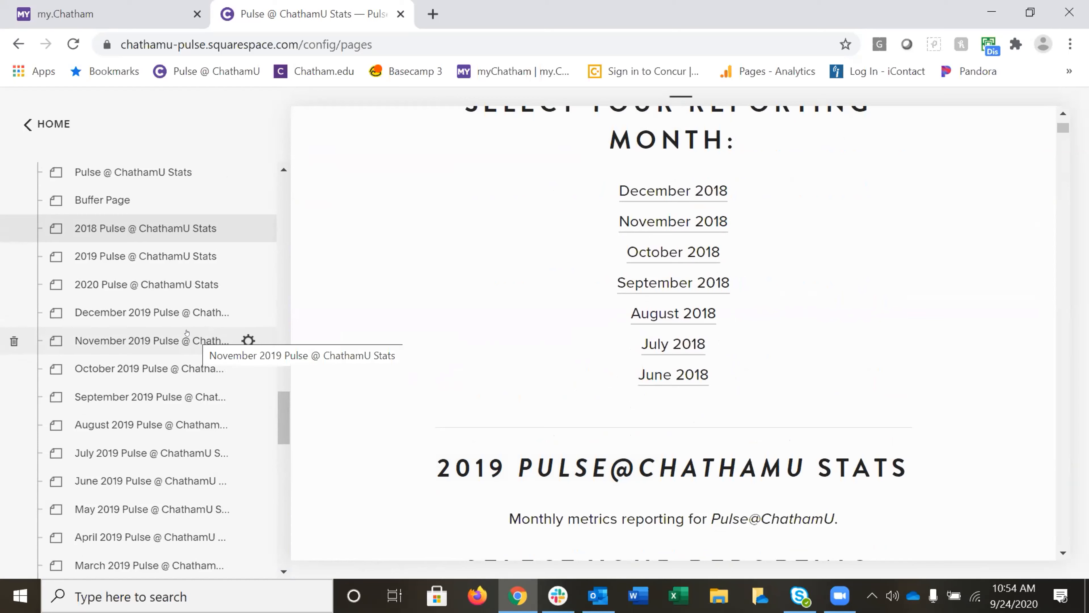
scroll(171, 300, "down", 8)
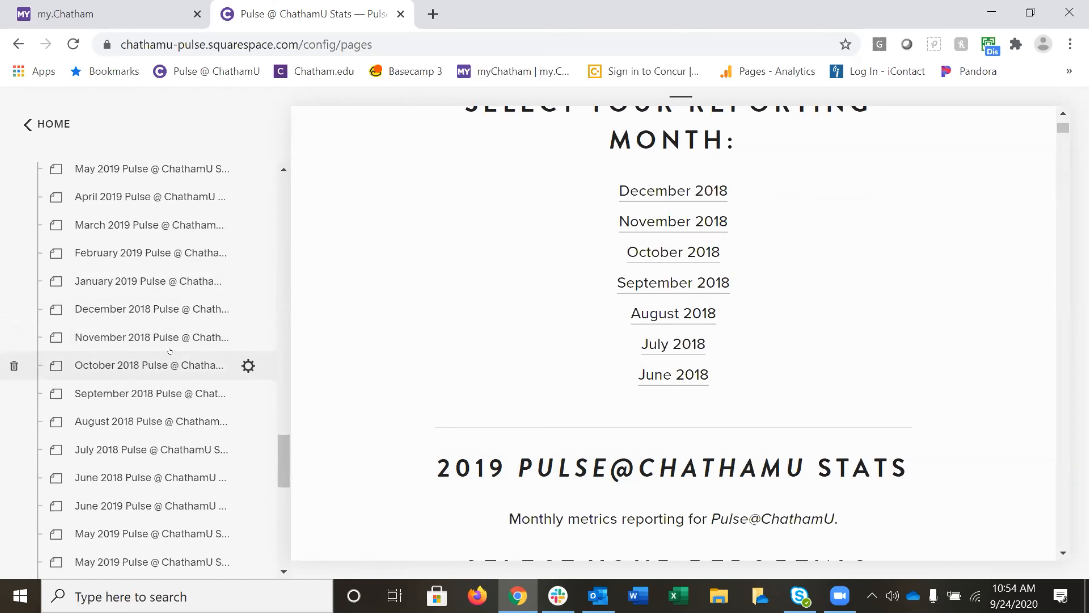
scroll(172, 350, "down", 10)
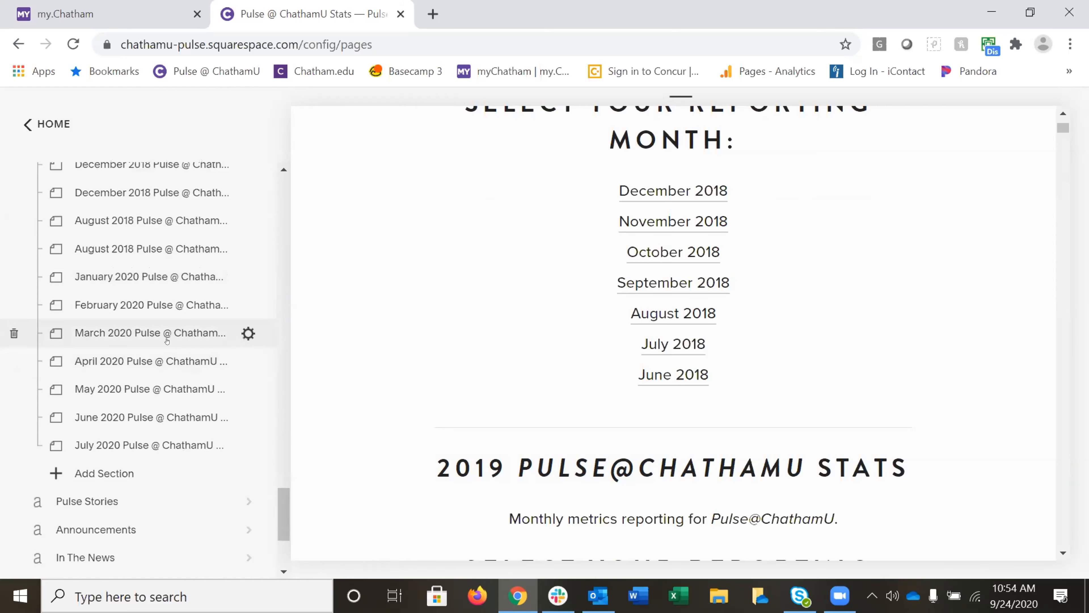
- Open the Social Stats Reports blog at the end of the unlinked pages
scroll(167, 317, "down", 4)
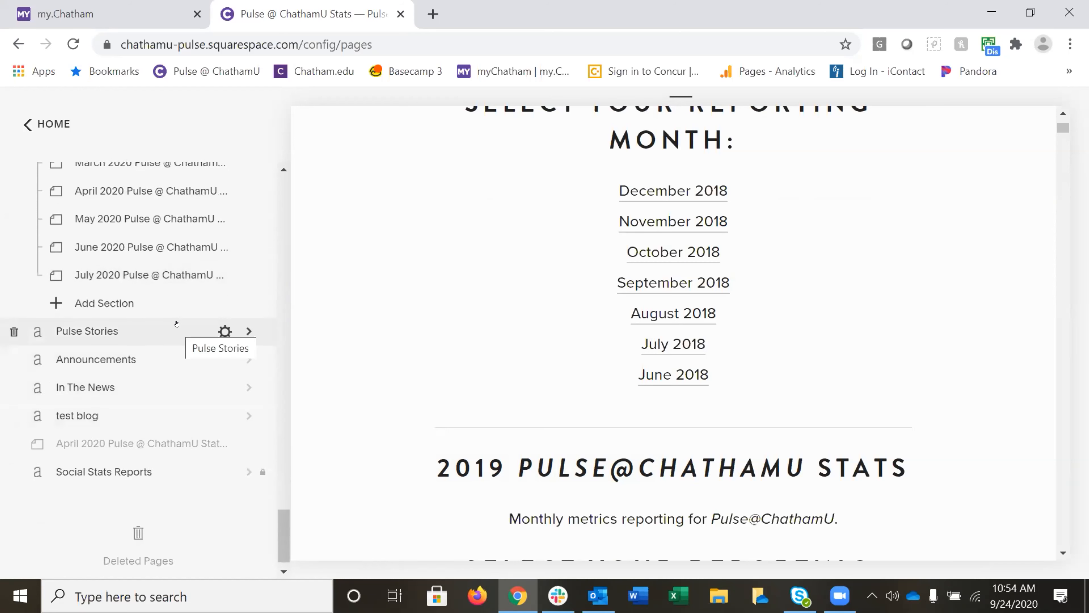
double_click(114, 470)
left_click(143, 469)
left_click(212, 477)
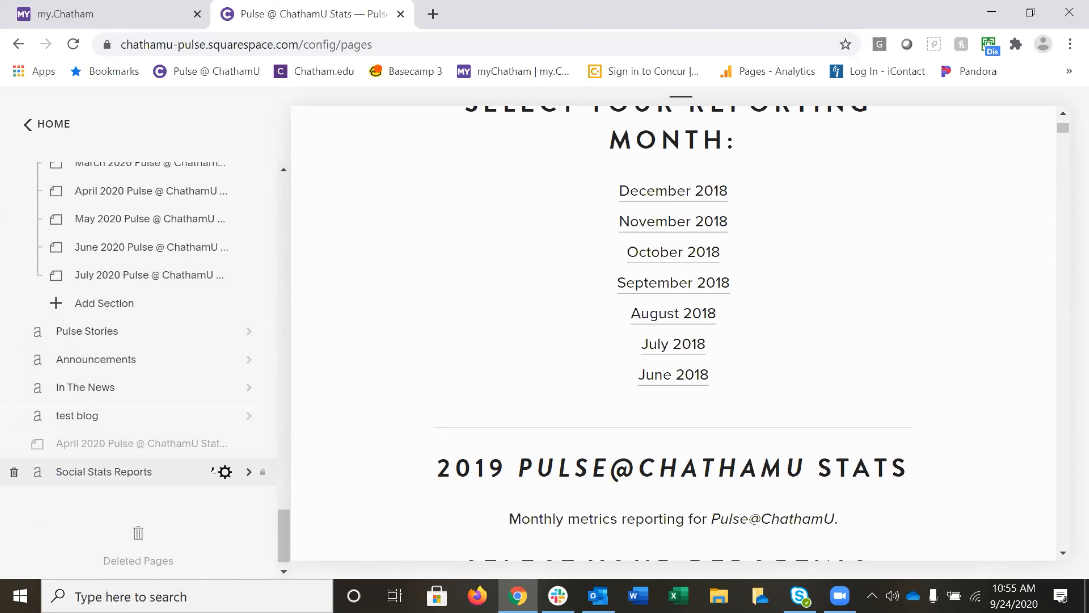
double_click(147, 471)
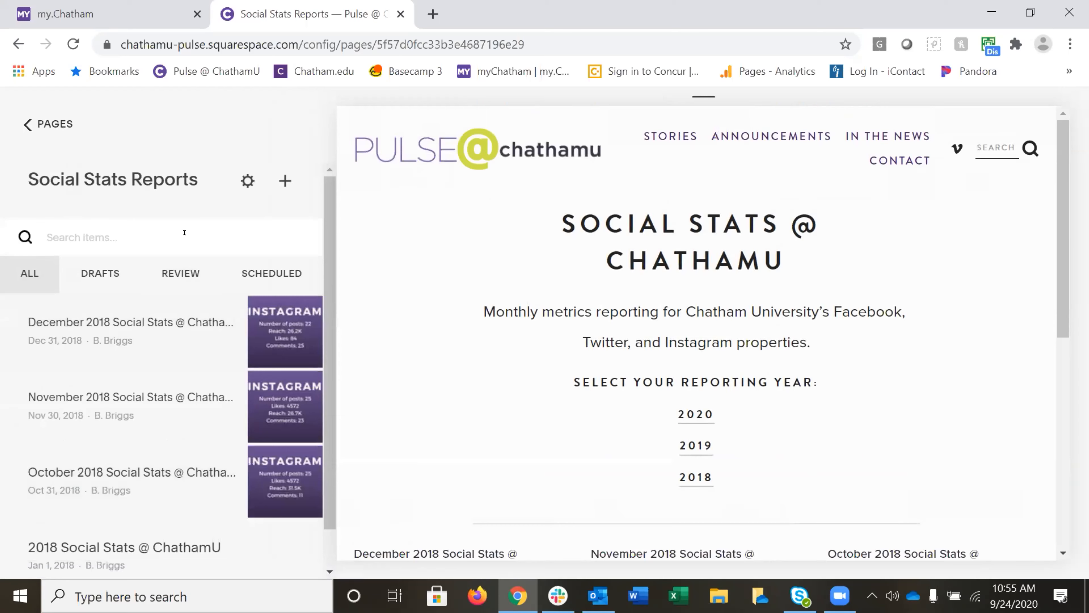
- Duplicate the December 2018 Social Stats @ ChathamU post from its editor and delete the copy
scroll(185, 232, "down", 1)
mouse_move(157, 288)
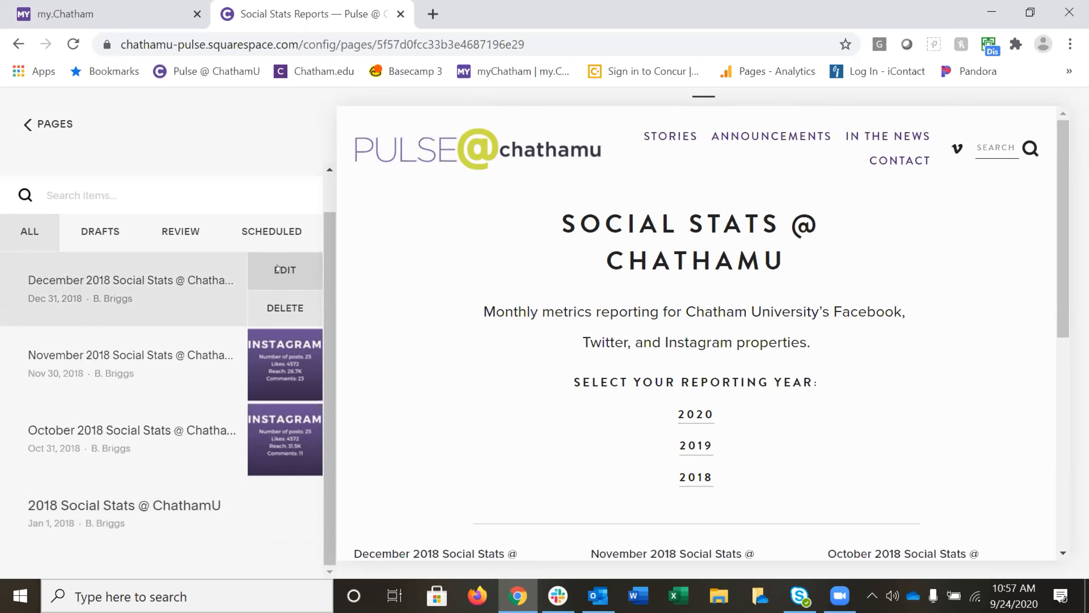
left_click(270, 261)
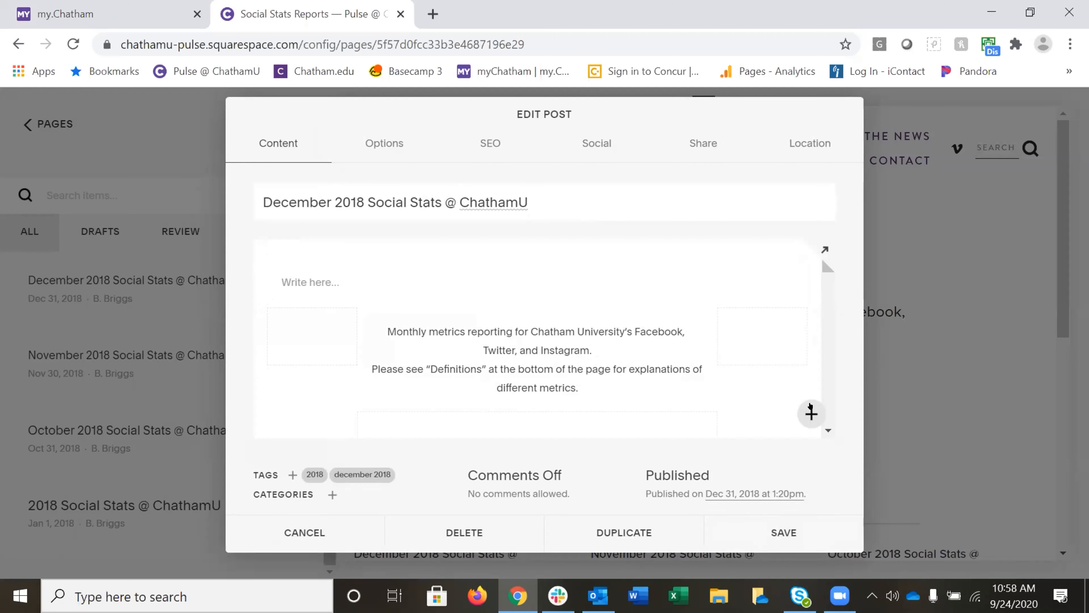
left_click(611, 530)
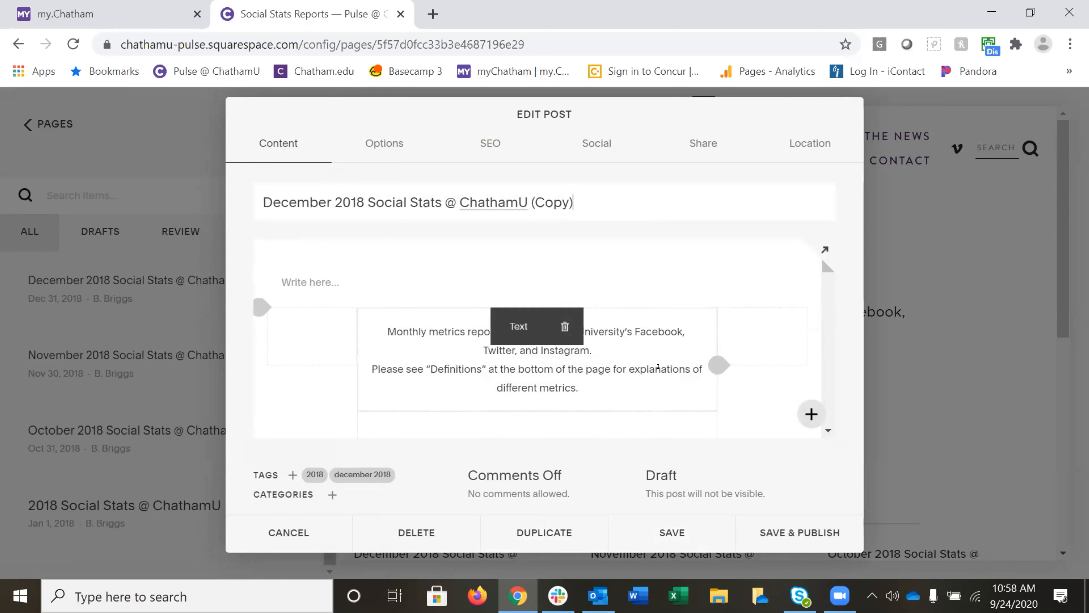
left_click(404, 522)
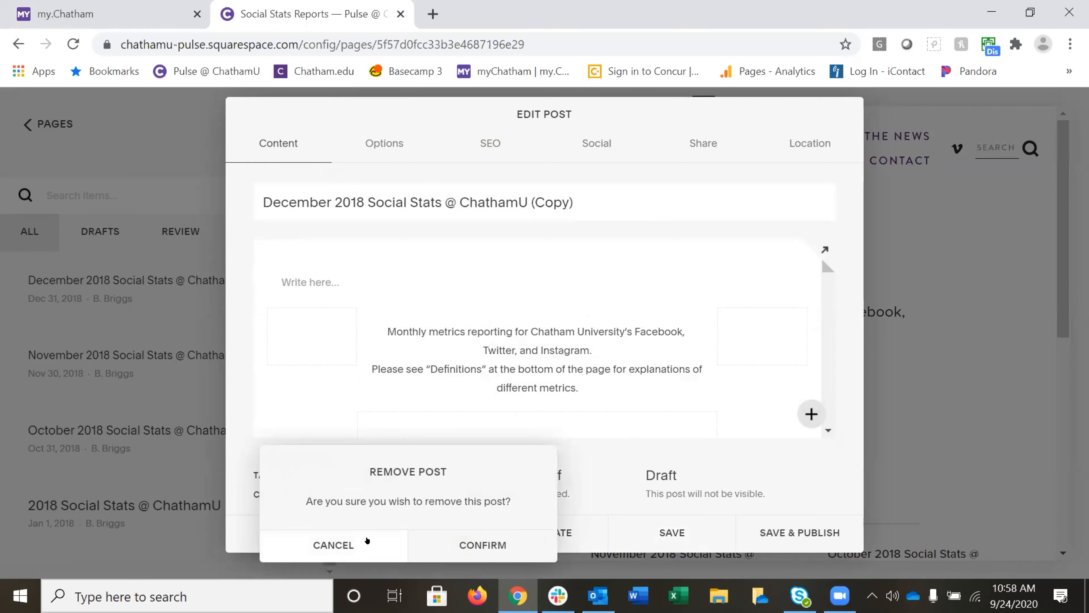
left_click(478, 540)
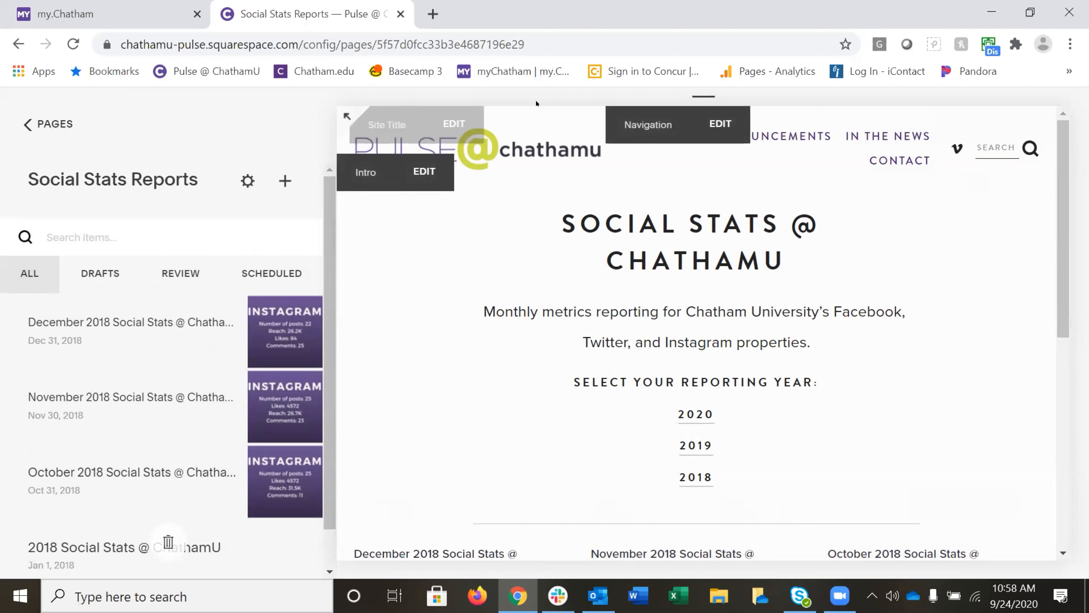
- Copy the address of the Social Stats Reports blog editor and load it in a second browser tab
left_click(412, 42)
key("ctrl+c")
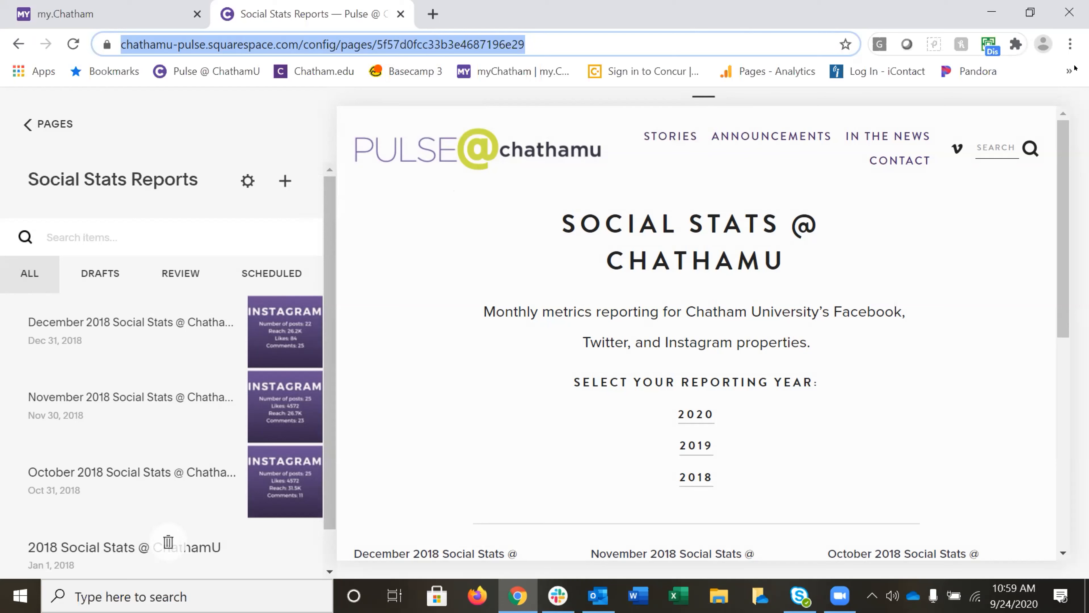
left_click(566, 67)
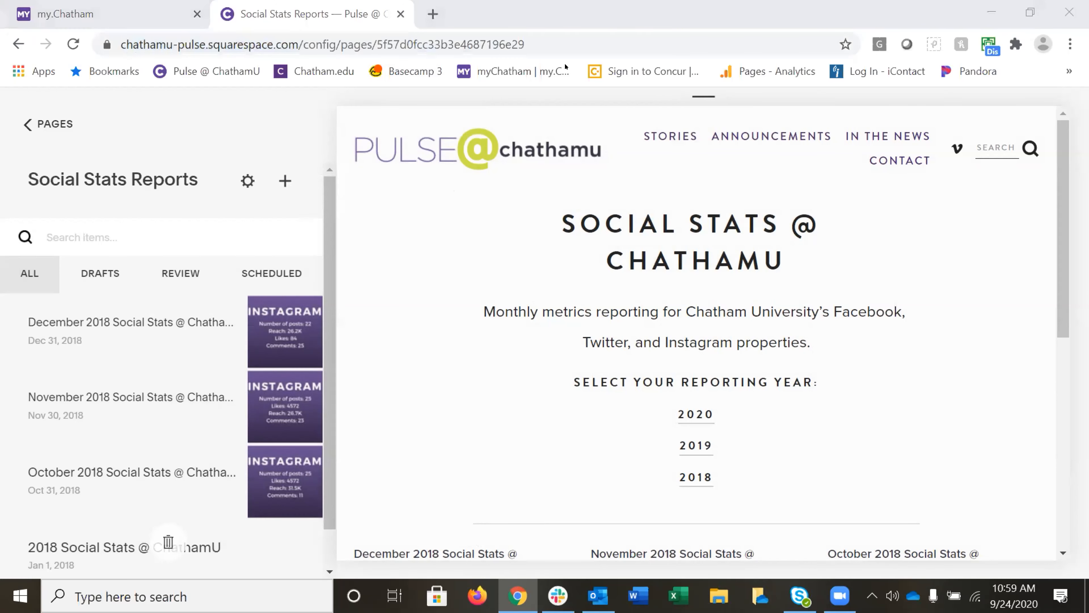
left_click(433, 14)
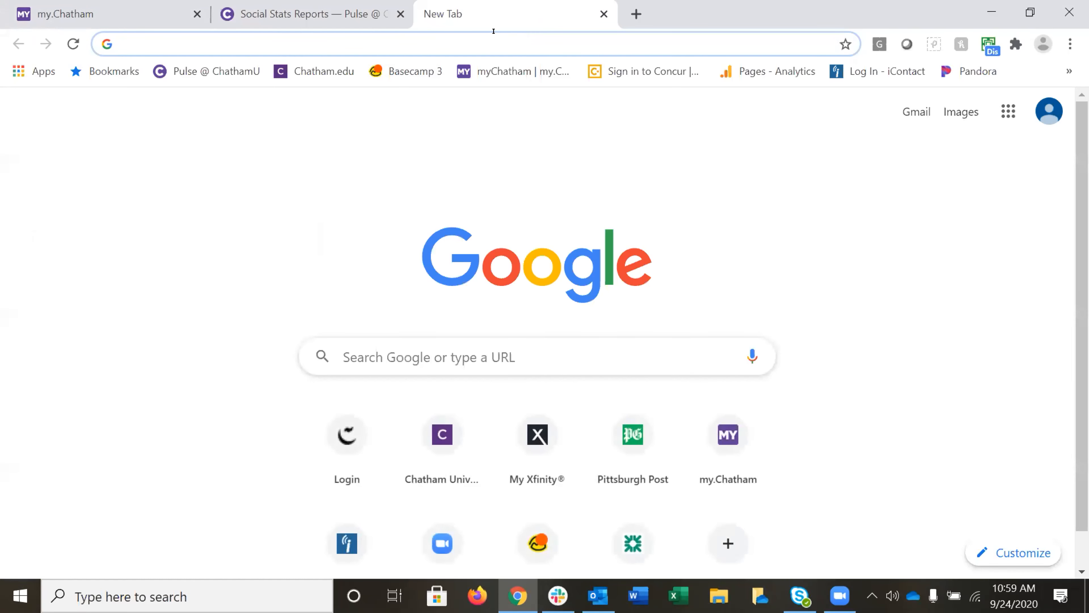
key("ctrl+v")
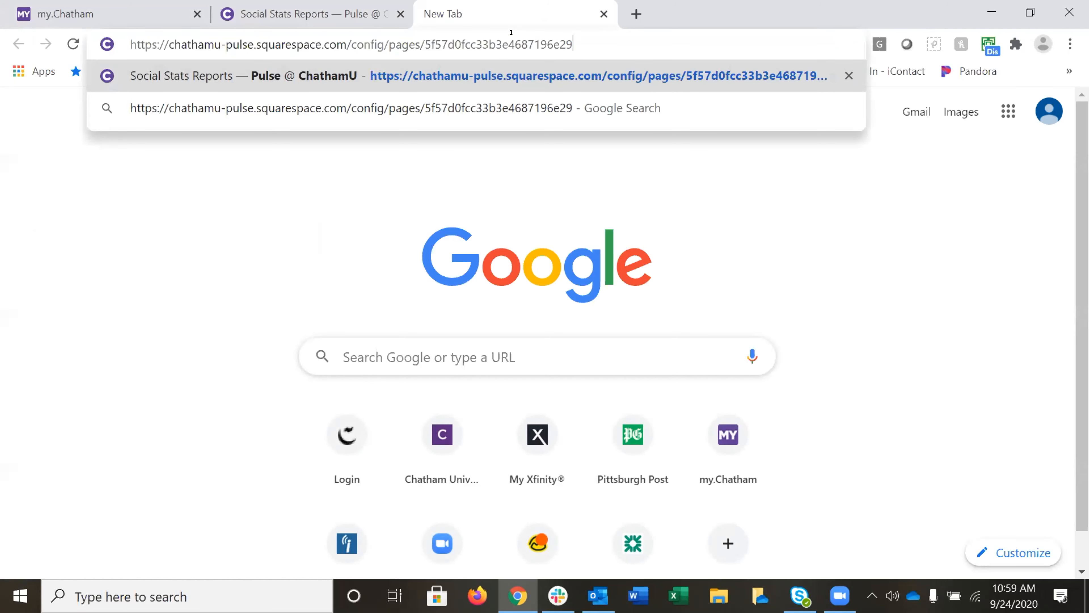
key("Return")
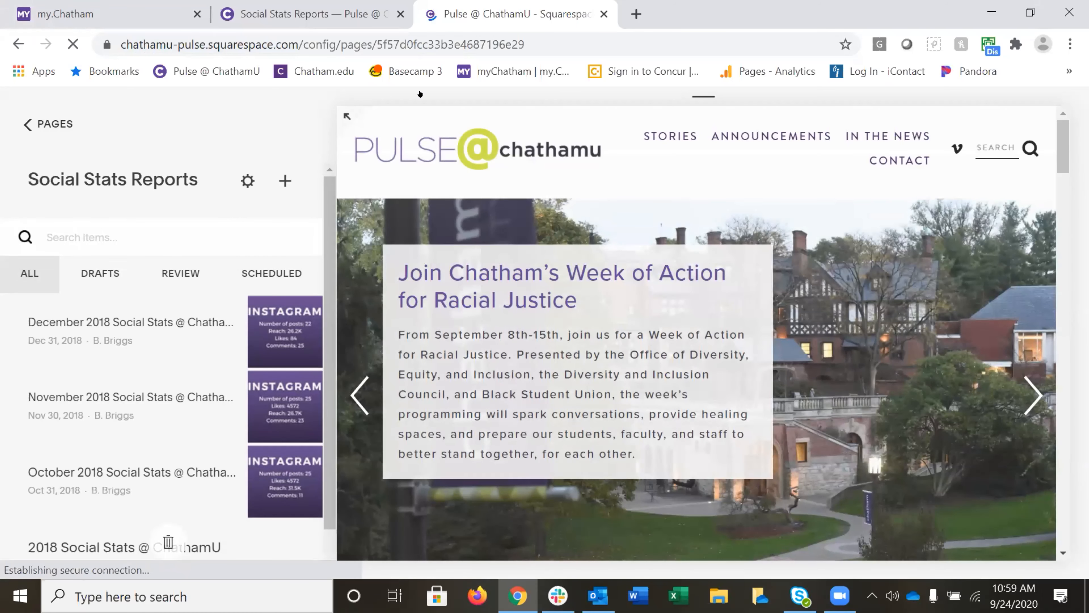
- Return to the site's page list and reopen the Social Stats Reports blog from it
left_click(42, 115)
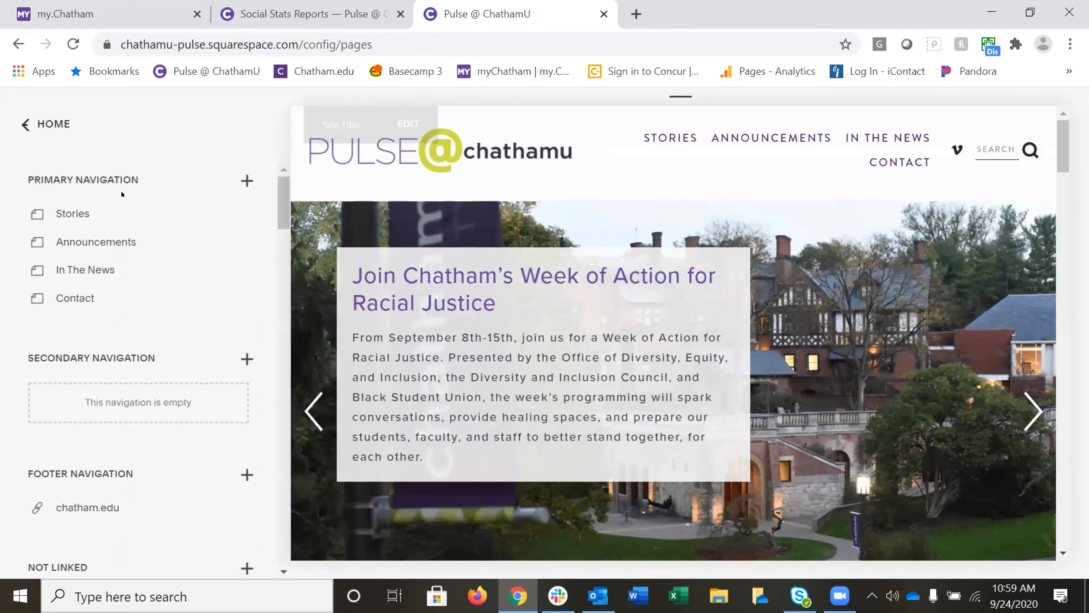
scroll(180, 240, "down", 10)
scroll(185, 240, "down", 15)
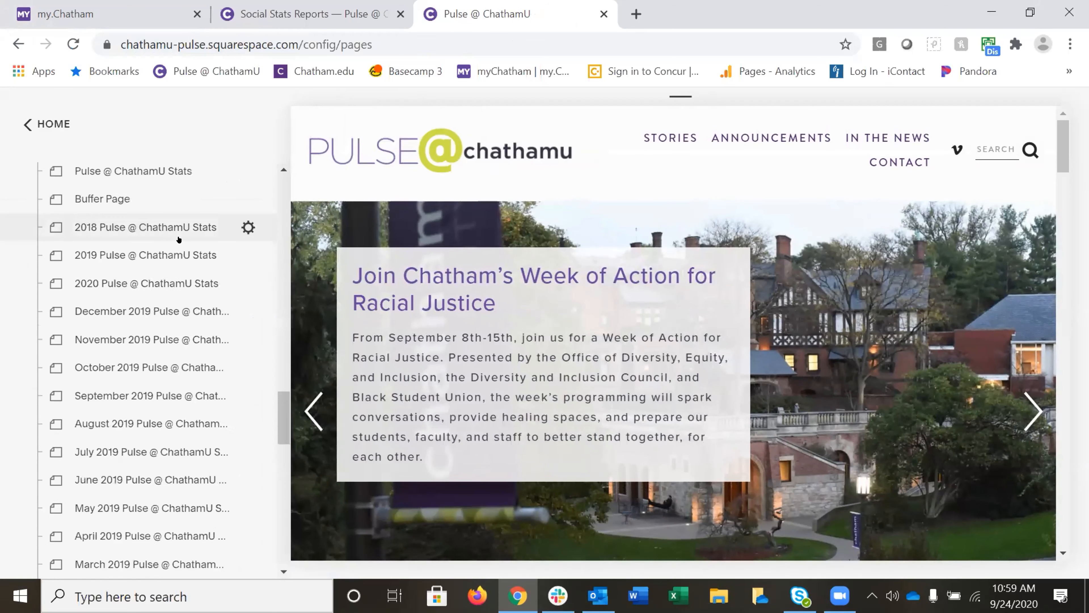
scroll(177, 235, "down", 3)
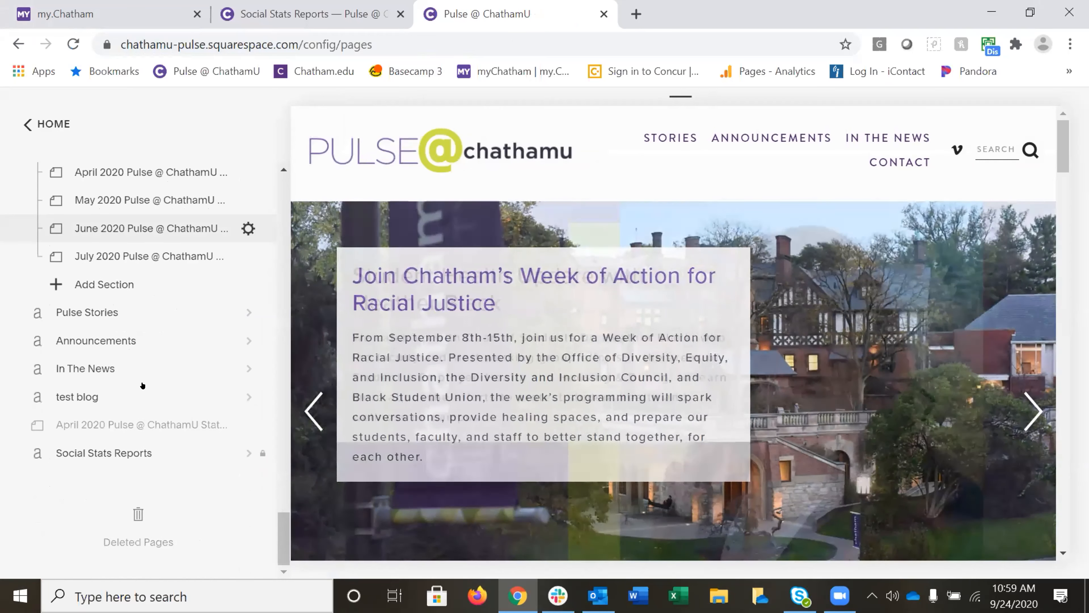
left_click(127, 451)
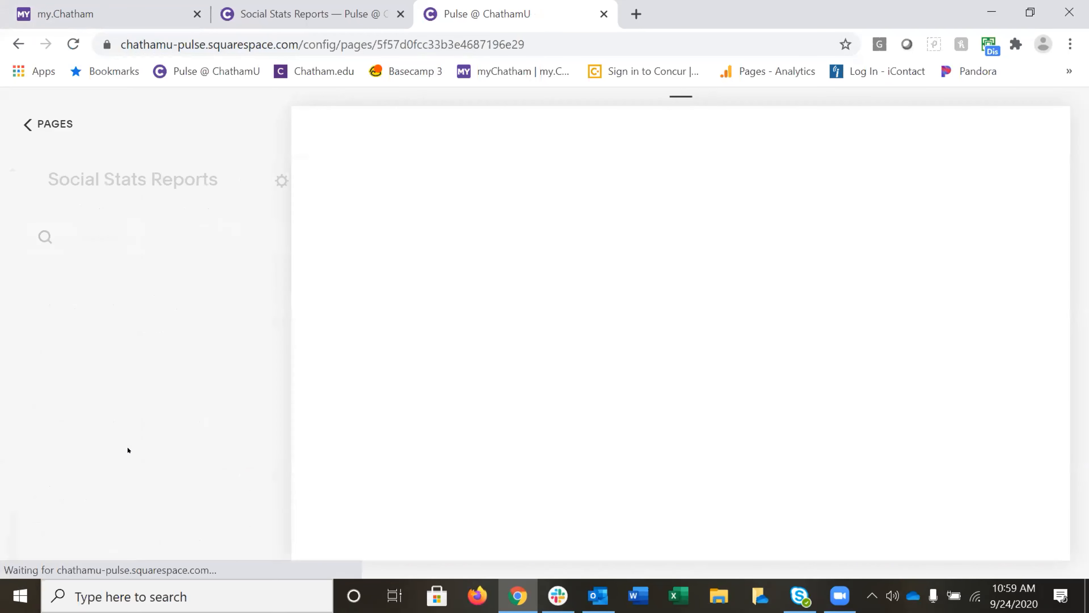
- Go back to the page list and open the January 2019 Social Stats page in the Social Stats index
left_click(60, 123)
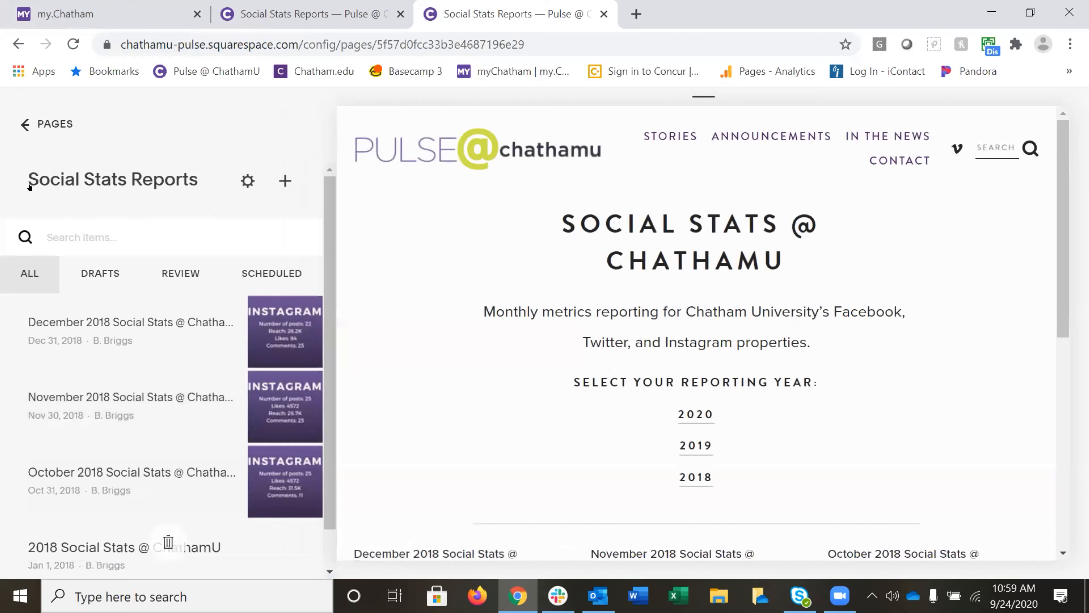
scroll(141, 296, "down", 10)
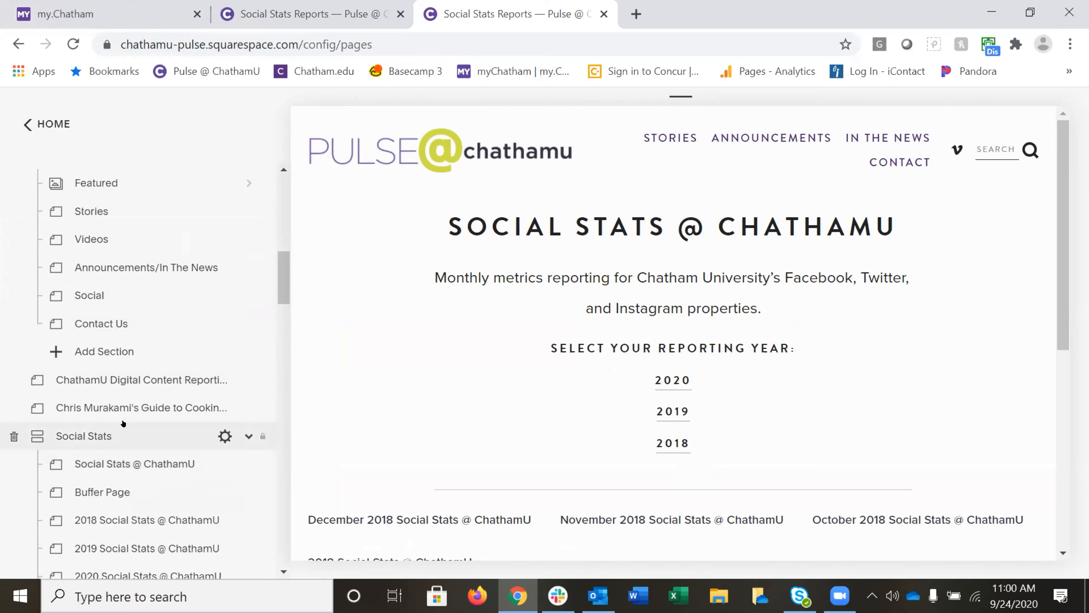
scroll(122, 418, "down", 4)
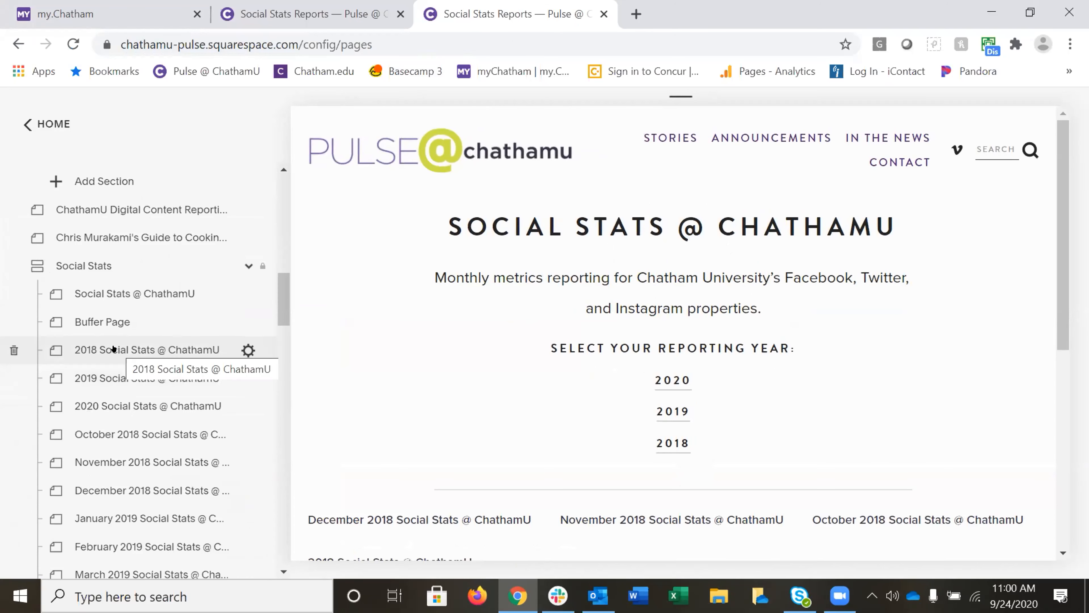
scroll(104, 368, "down", 4)
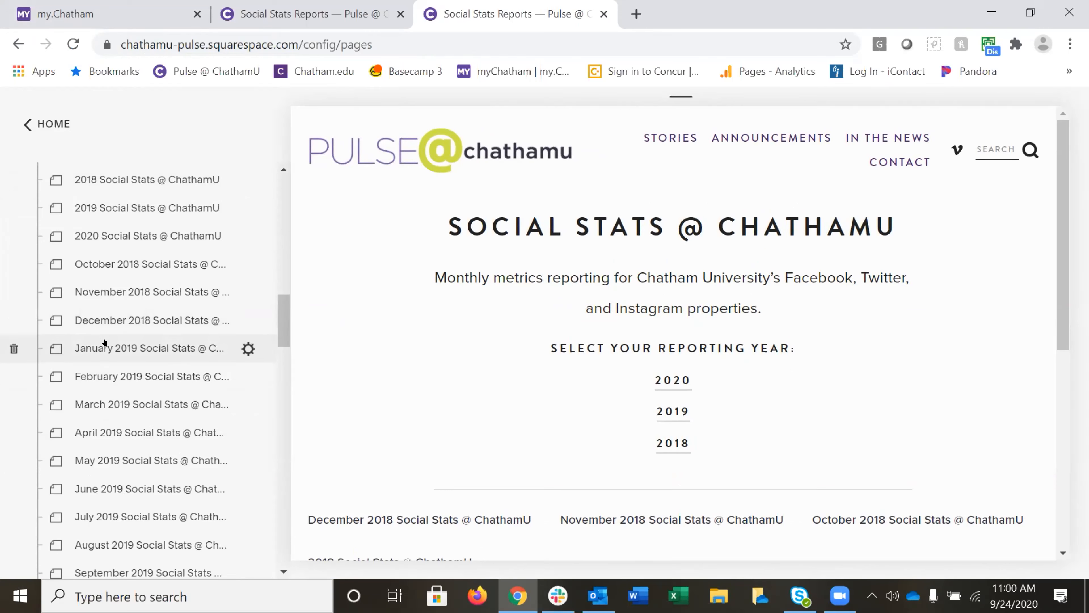
double_click(104, 342)
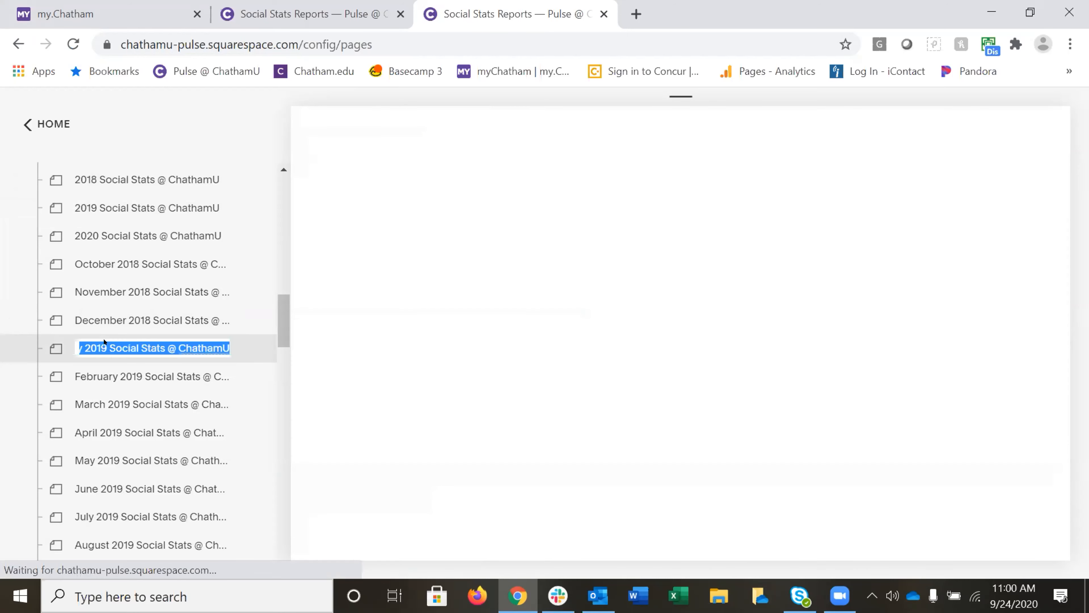
- Enable the SquarespaceWebsites Tools PRO extension and open the January 2019 Social Stats @ ChathamU page for editing
left_click(87, 342)
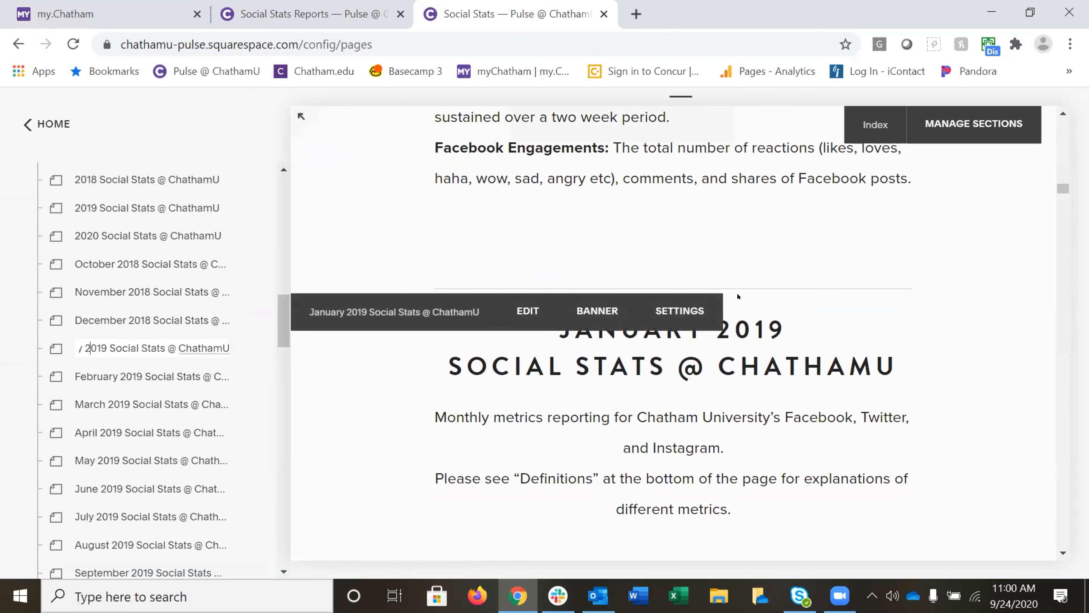
left_click(987, 42)
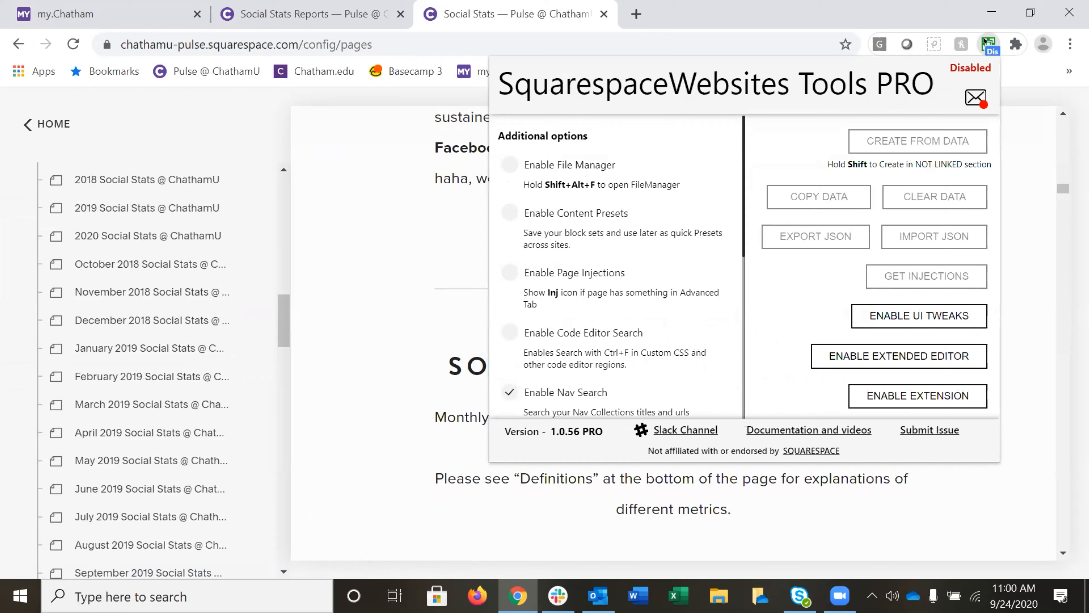
left_click(917, 395)
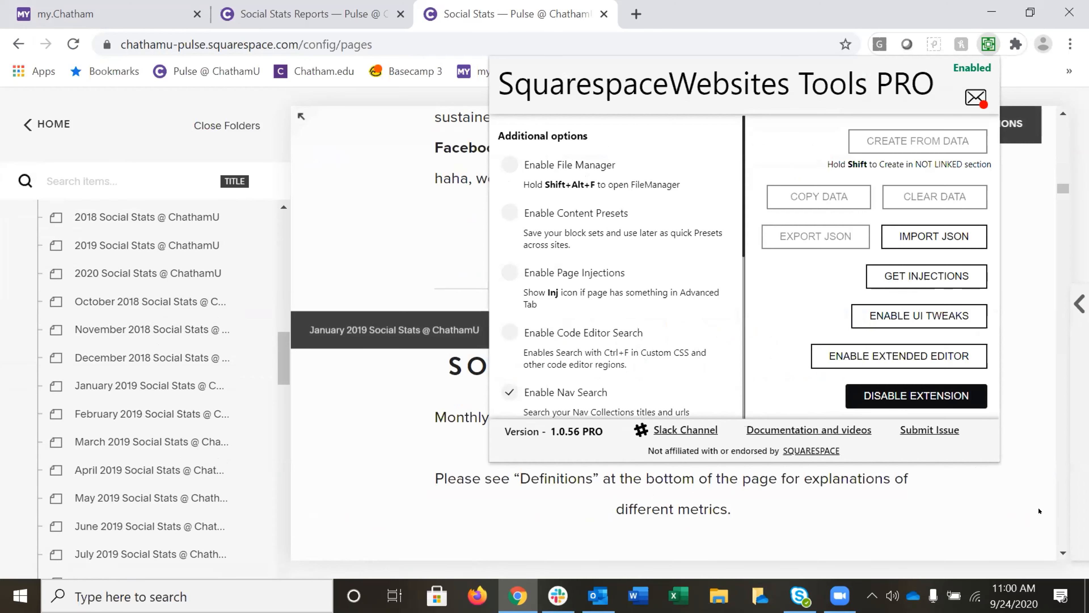
left_click(1009, 494)
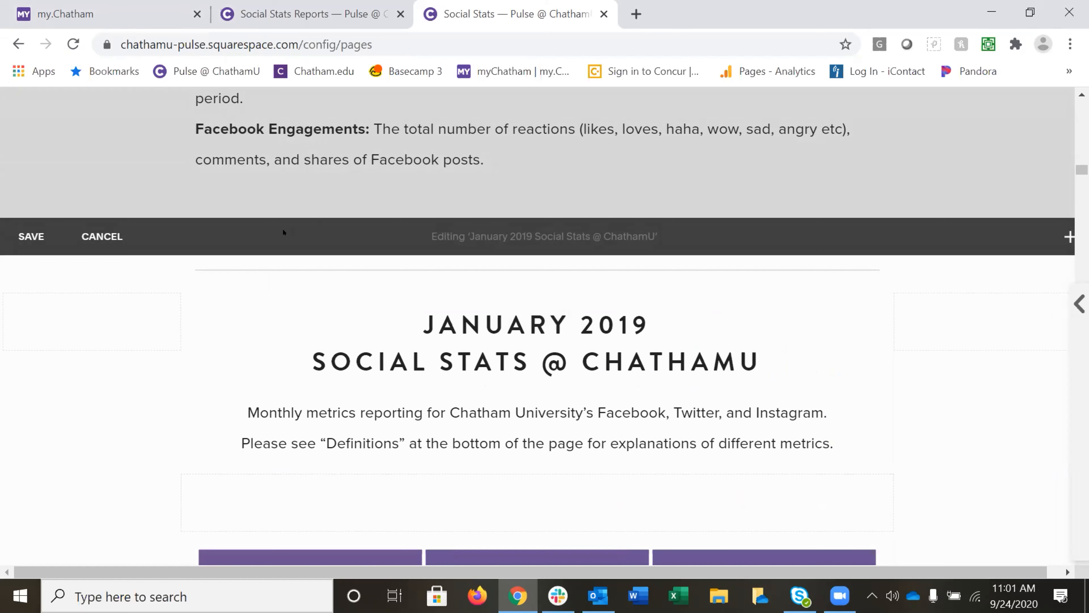
- Enable the Extended Editor in the SquarespaceWebsites Tools PRO extension and reload the site, discarding unsaved page changes
scroll(929, 434, "down", 1)
scroll(930, 433, "down", 3)
scroll(929, 433, "up", 5)
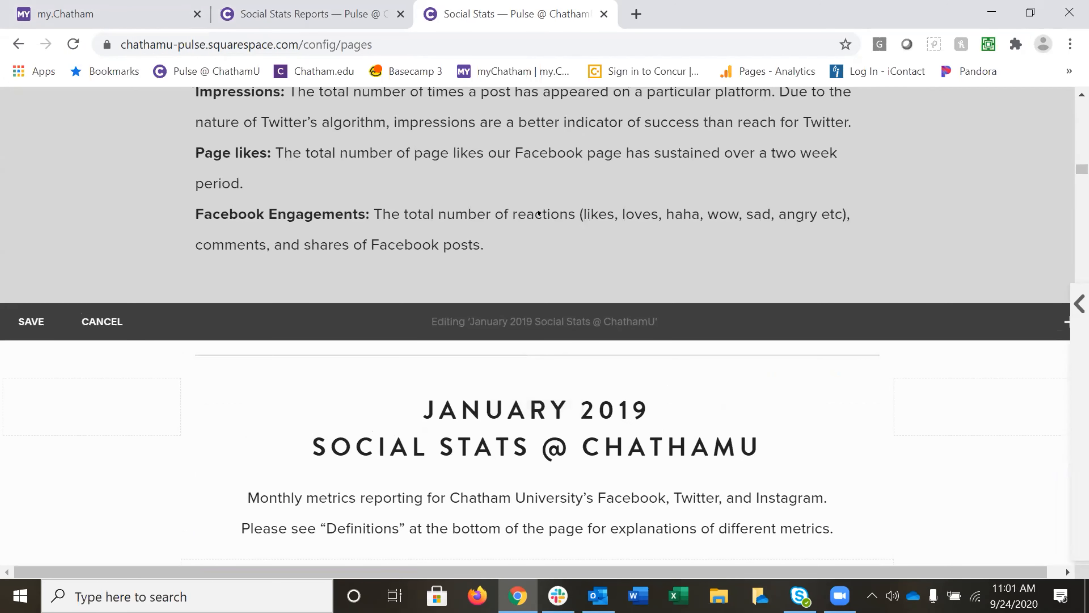
left_click(989, 43)
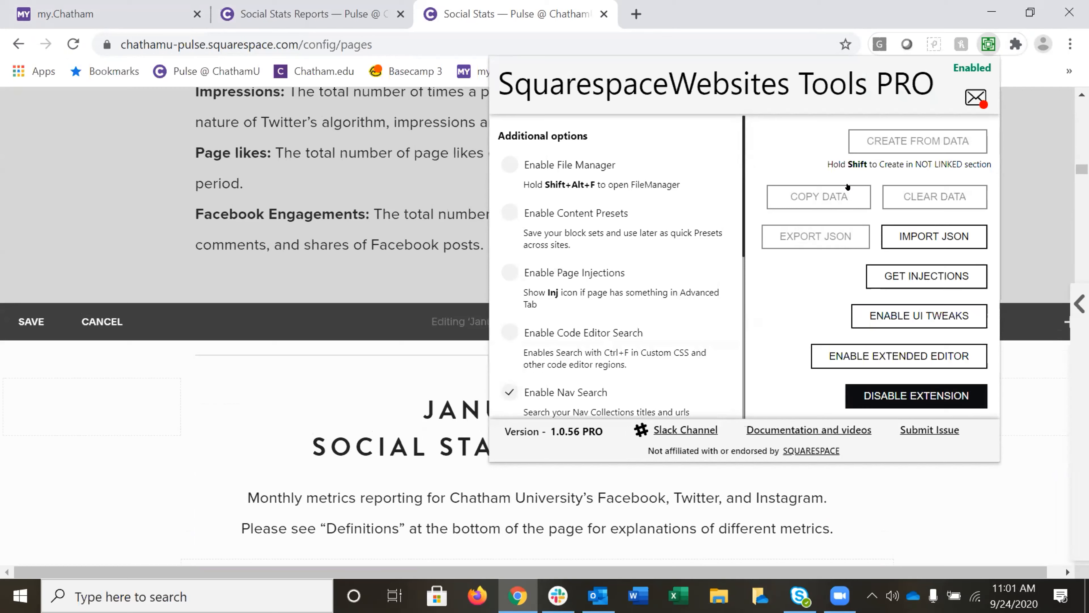
left_click(926, 356)
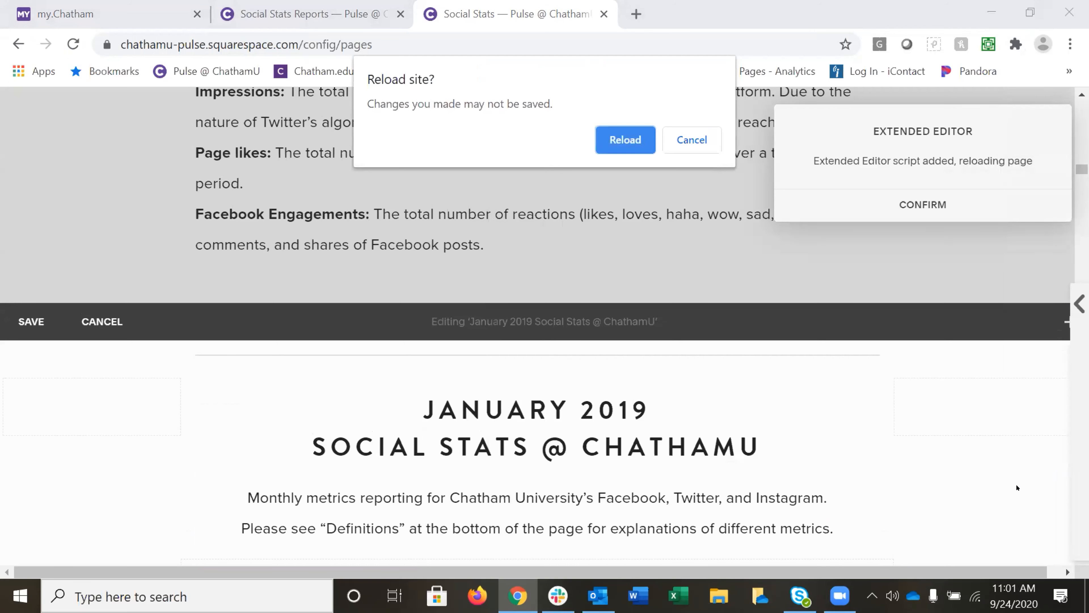
key("Return")
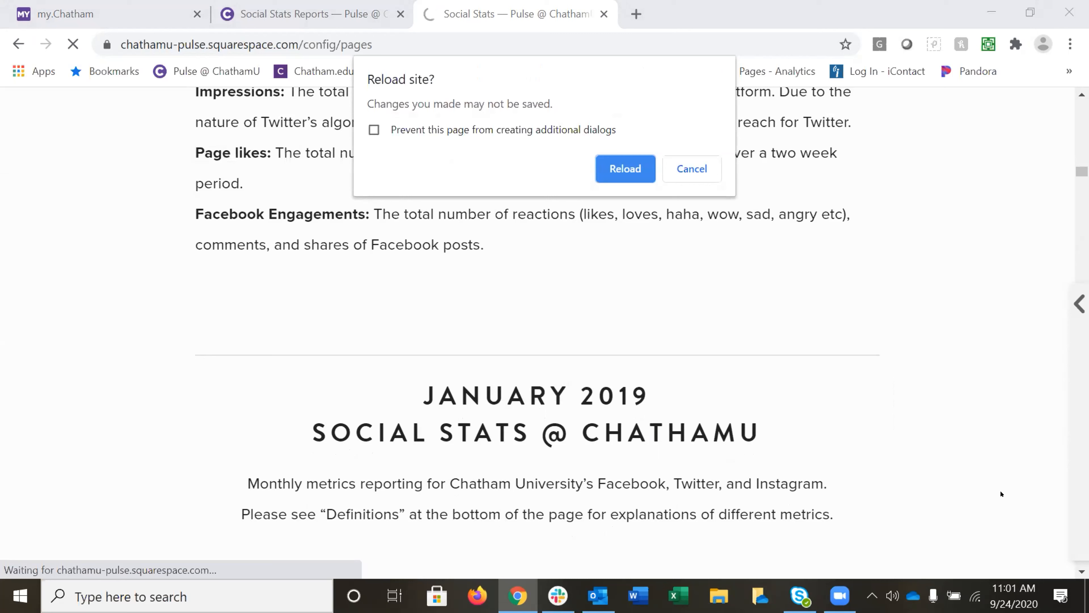
left_click(611, 161)
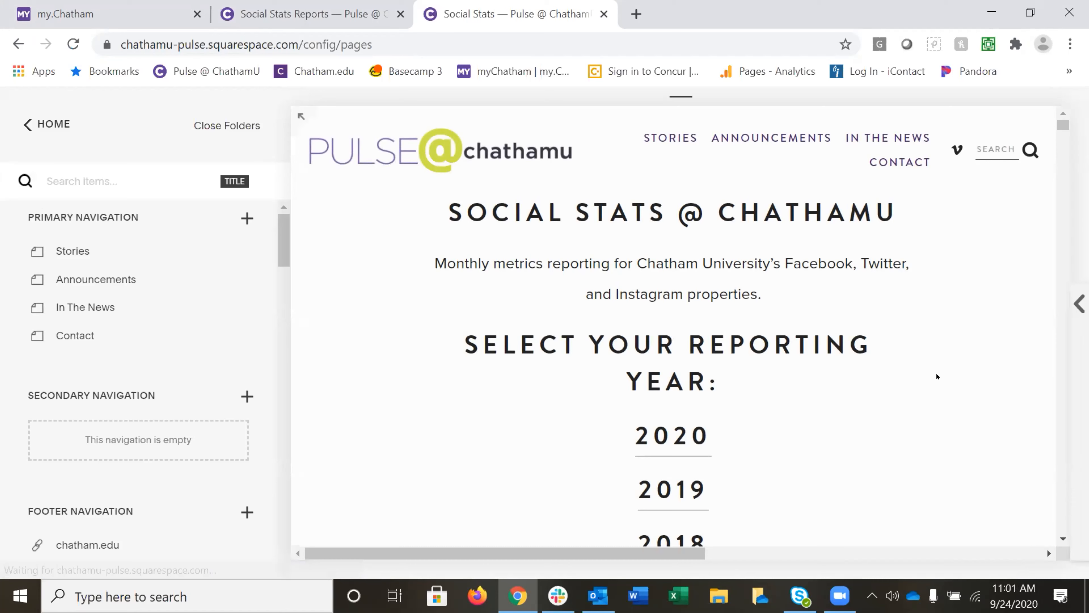
- Reopen the January 2019 Social Stats @ ChathamU page from the page list and start editing it
scroll(122, 348, "down", 5)
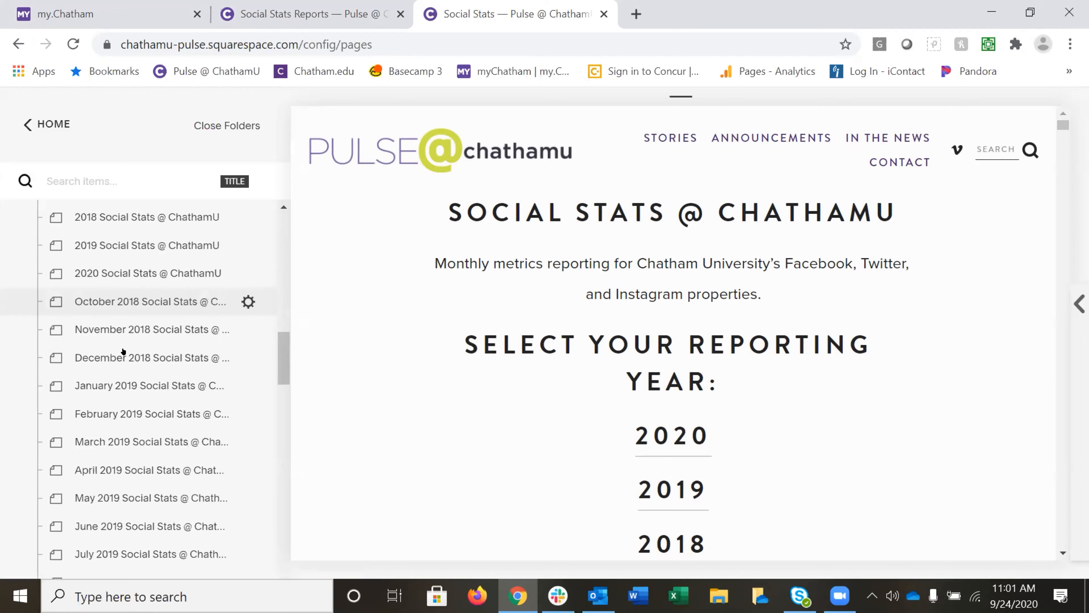
double_click(133, 377)
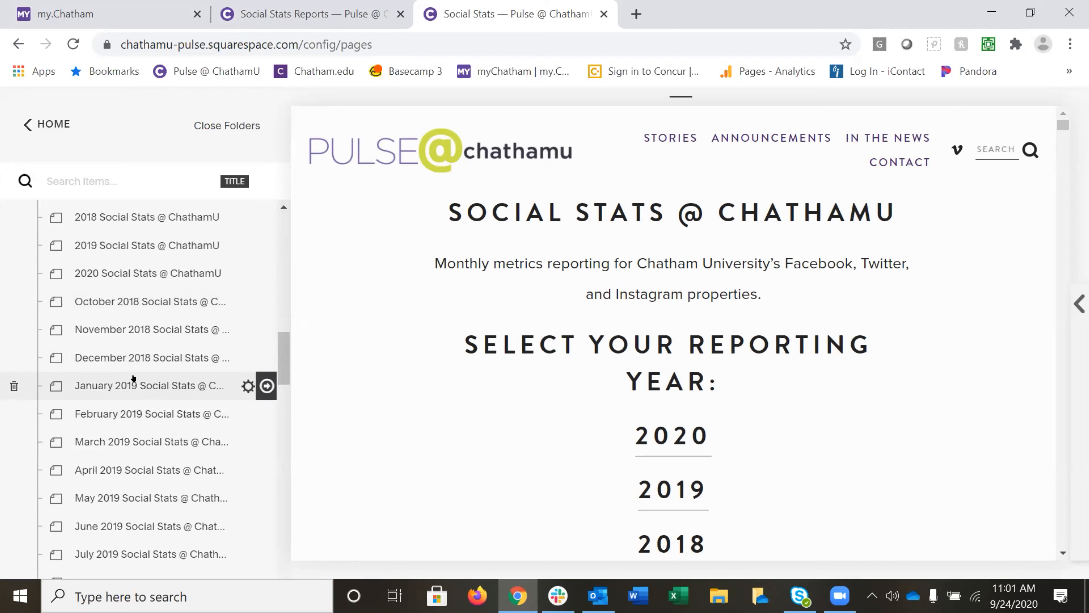
double_click(131, 378)
left_click(49, 378)
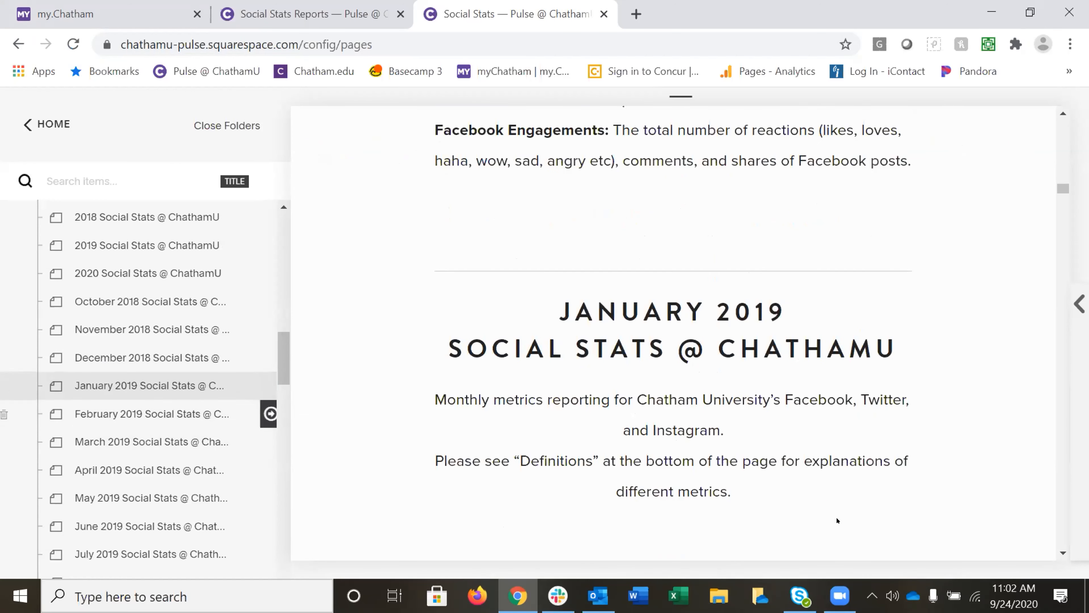
left_click(909, 401)
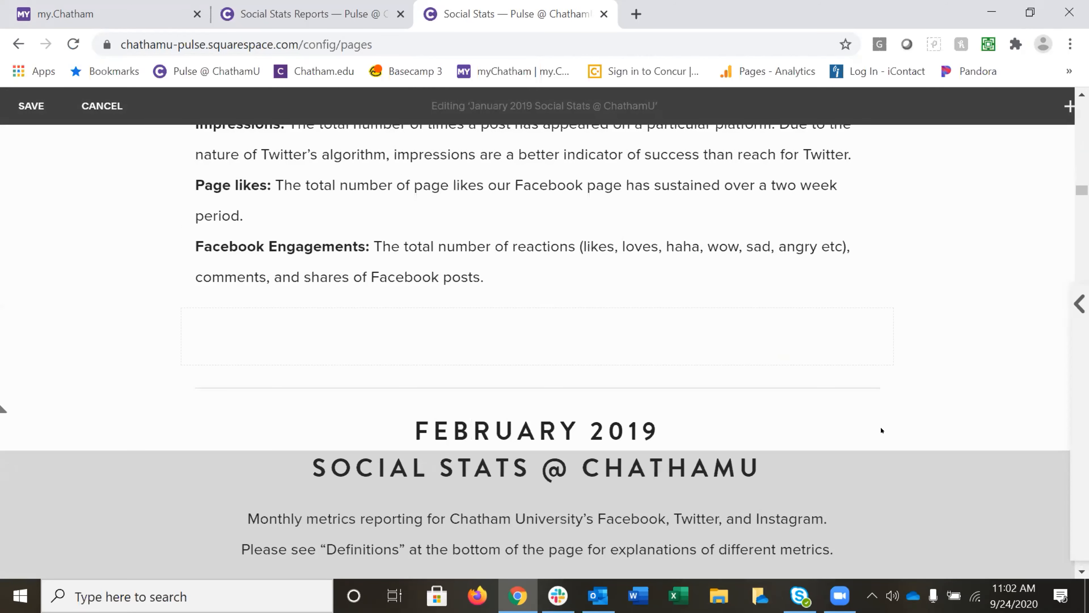
- Look through the January 2019 editor from its end up into the preceding December section, checking for extended editor controls
scroll(881, 413, "up", 10)
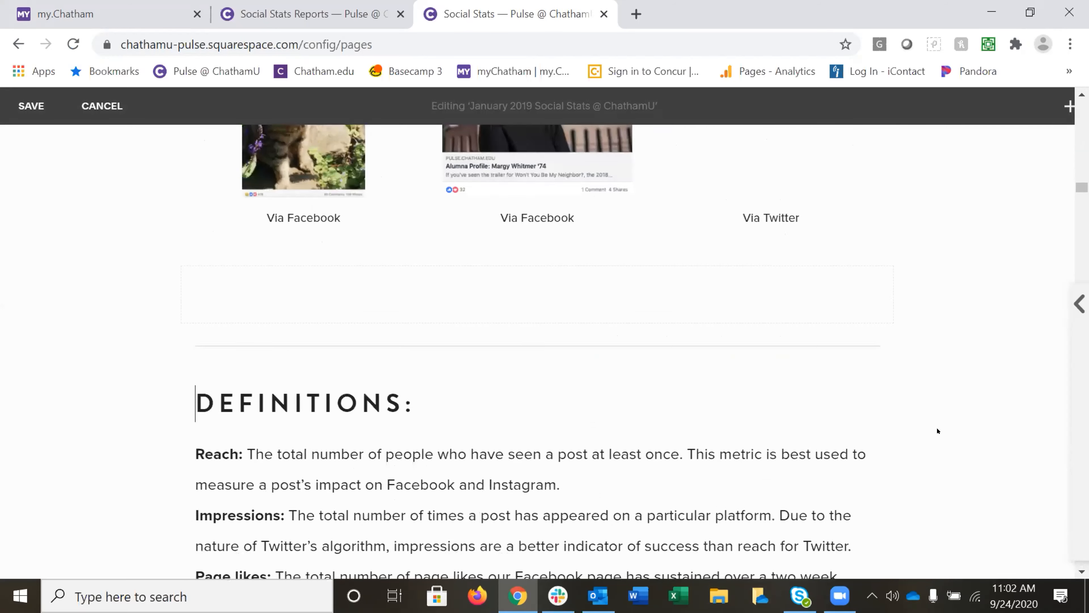
scroll(938, 430, "up", 20)
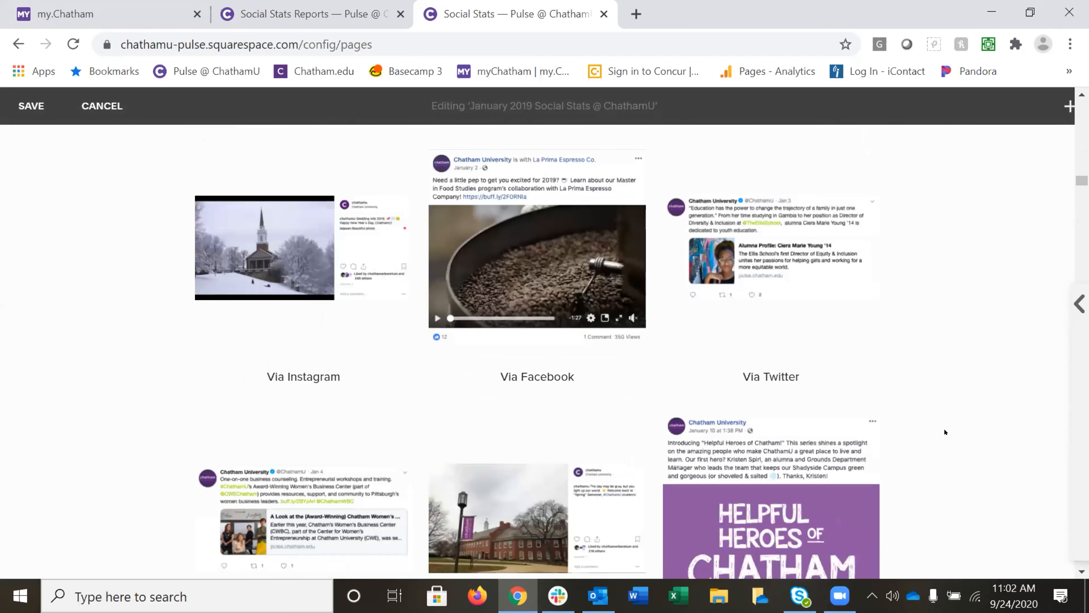
scroll(947, 432, "up", 8)
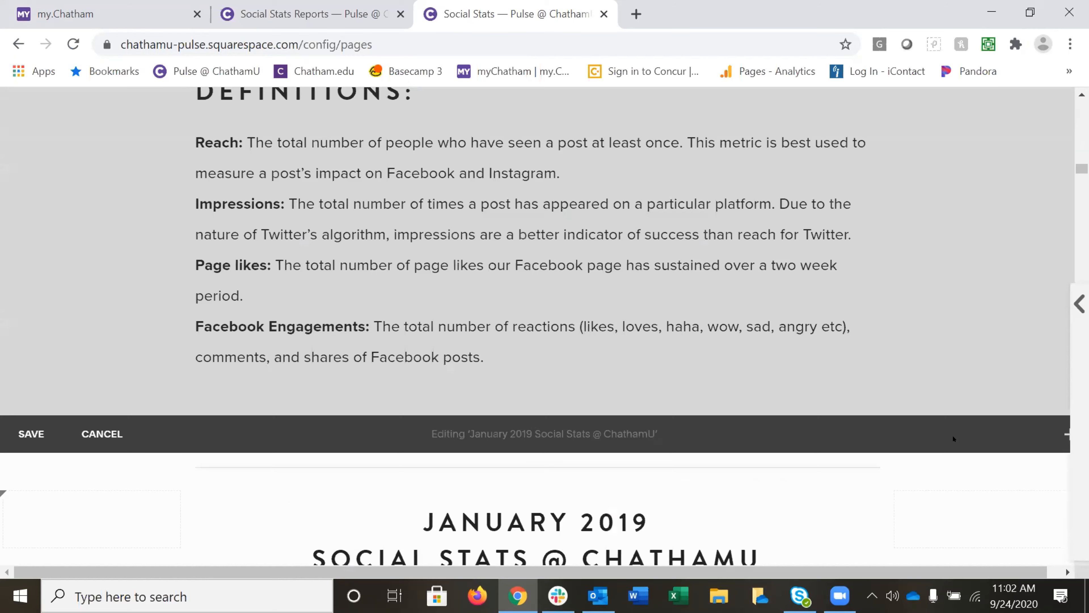
scroll(953, 439, "down", 6)
scroll(953, 438, "up", 2)
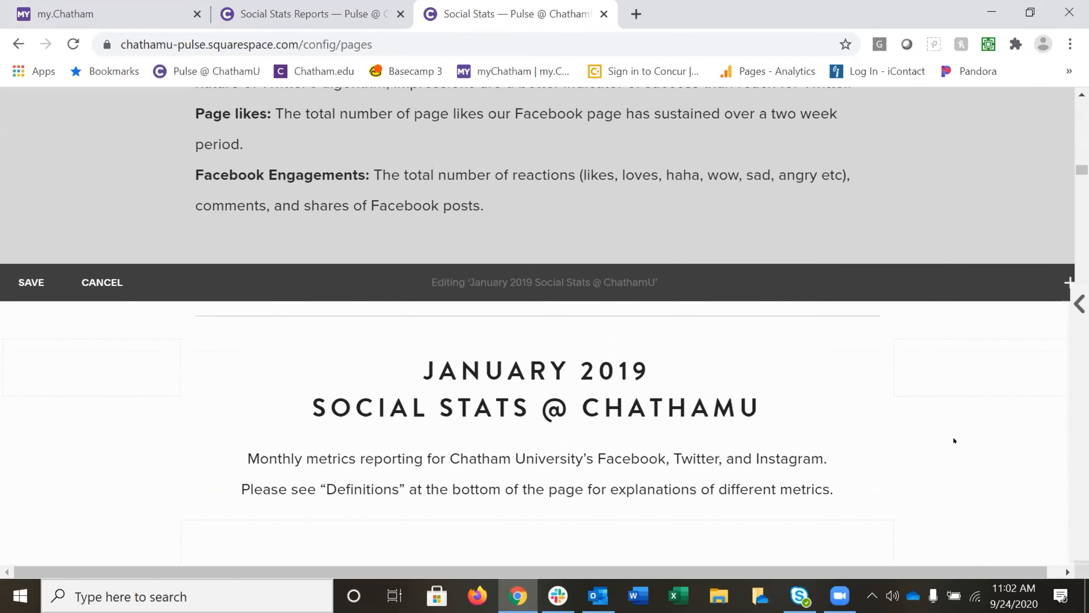
scroll(954, 441, "up", 7)
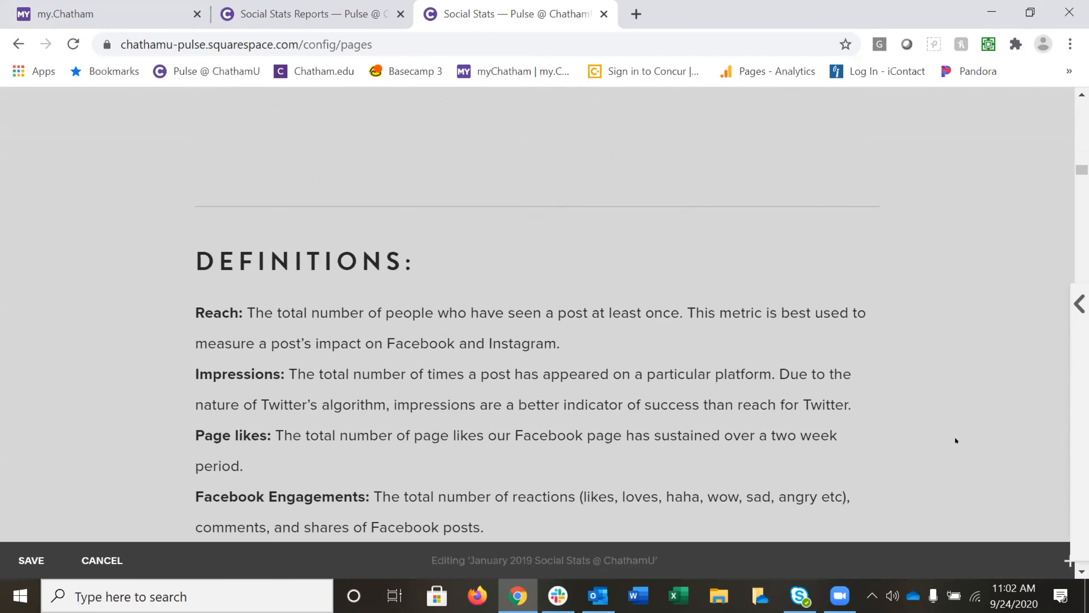
scroll(955, 440, "up", 8)
scroll(955, 438, "up", 12)
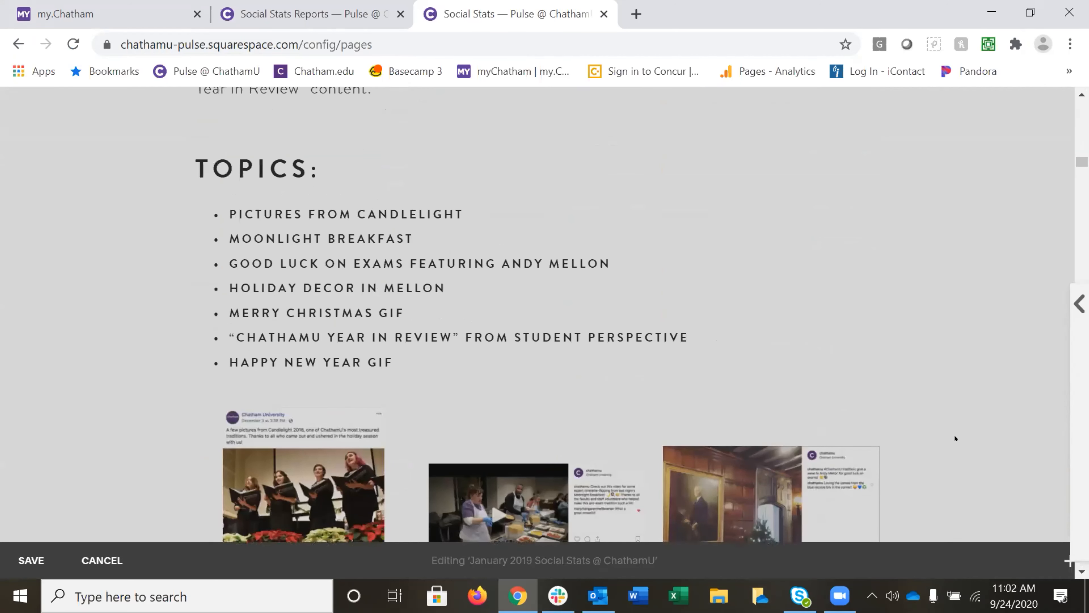
scroll(955, 437, "up", 15)
scroll(949, 440, "down", 15)
scroll(953, 438, "down", 15)
scroll(948, 403, "down", 3)
scroll(947, 403, "up", 5)
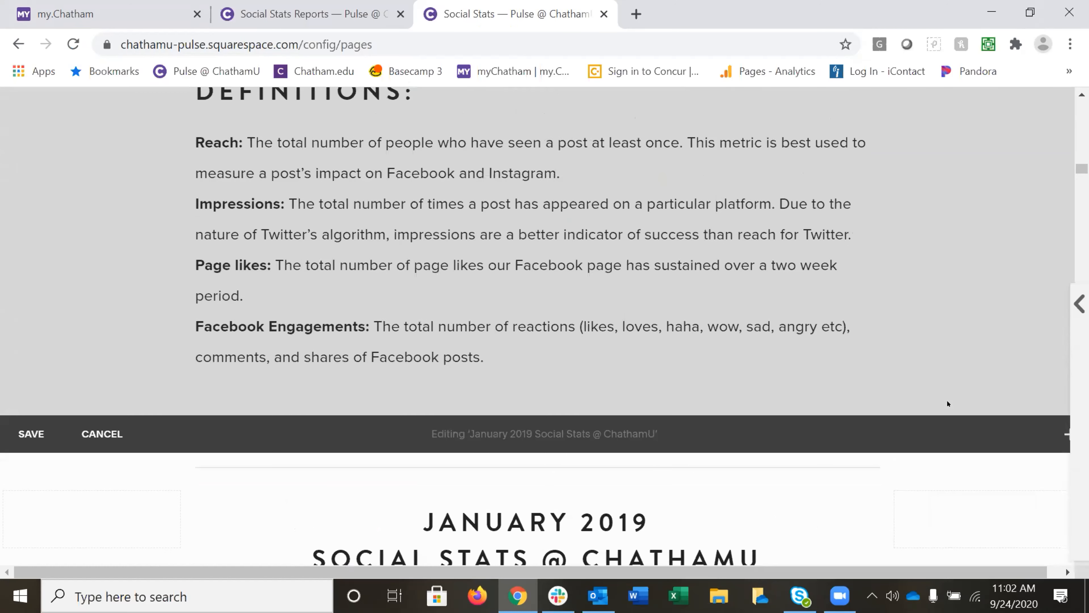
- Examine the January 2019 section's platform stats, summary, topics, post images and definitions down to February and back to its heading
scroll(948, 403, "down", 12)
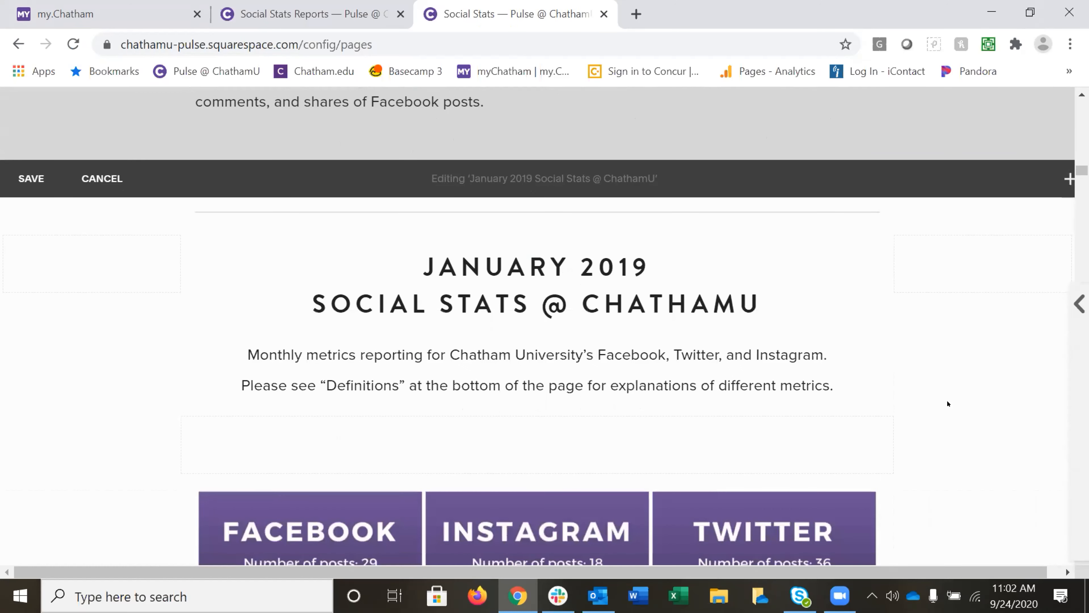
scroll(947, 405, "down", 12)
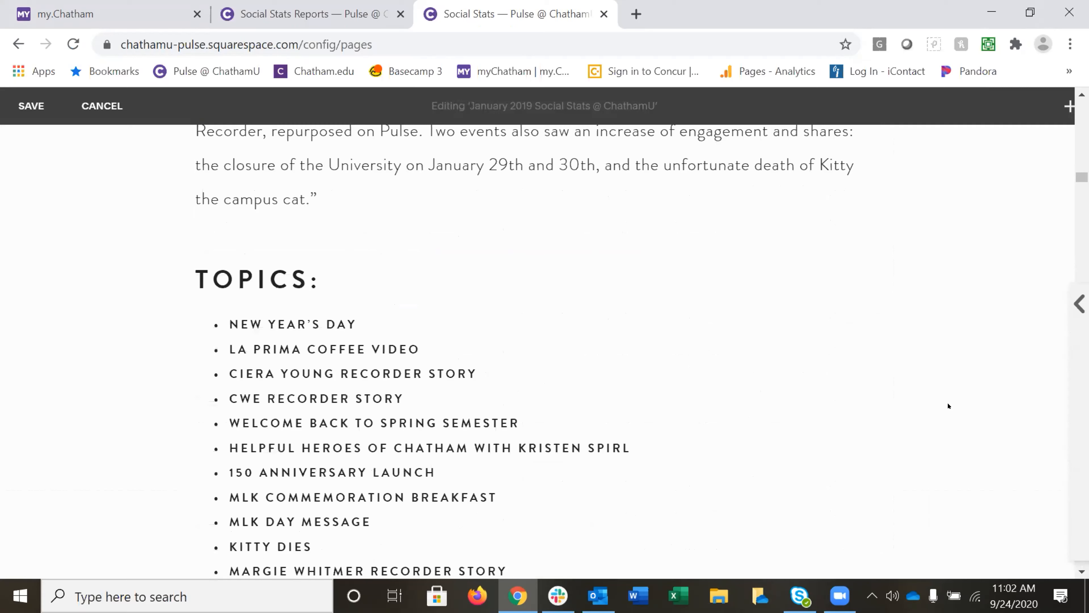
scroll(948, 405, "down", 10)
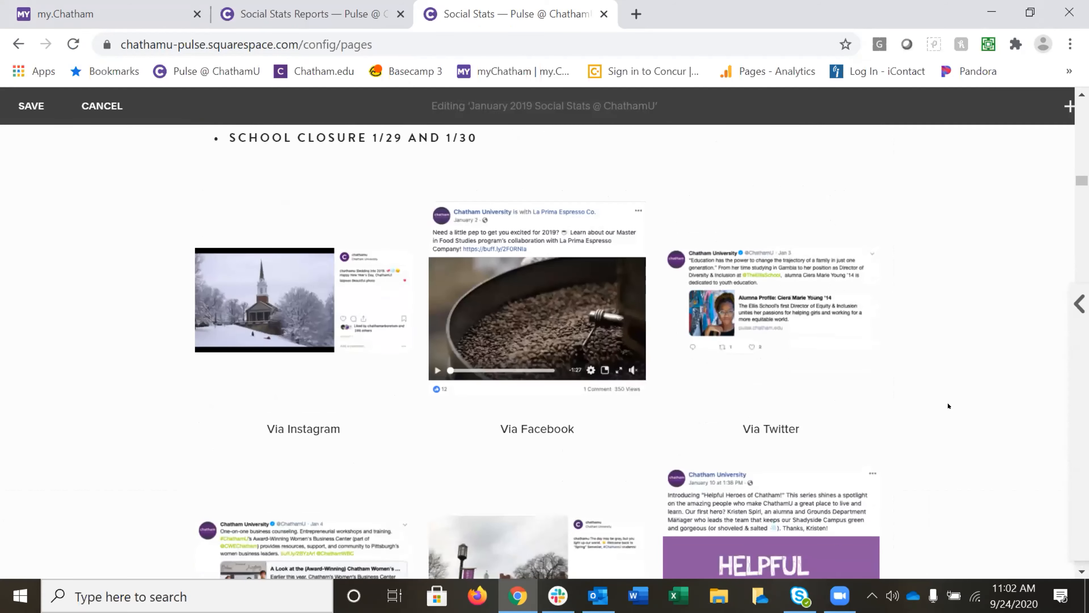
scroll(956, 412, "down", 12)
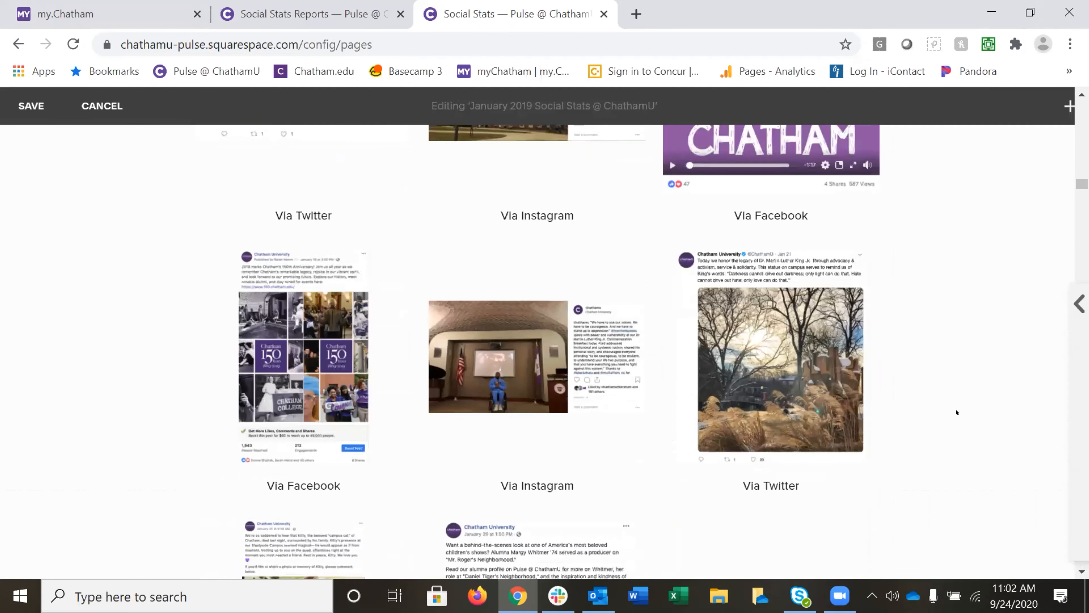
scroll(956, 412, "down", 6)
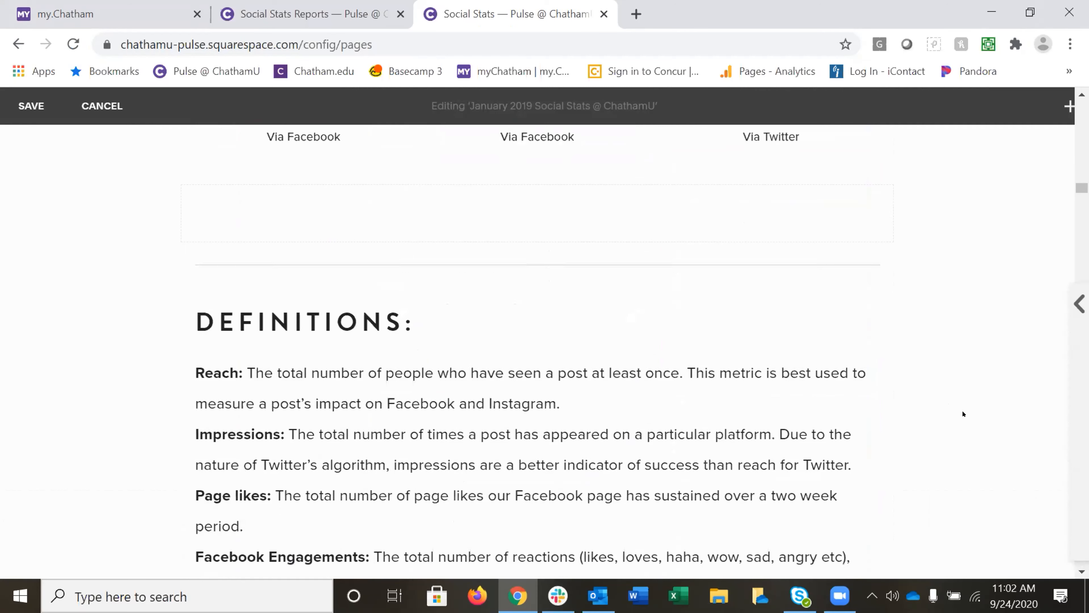
scroll(964, 413, "down", 4)
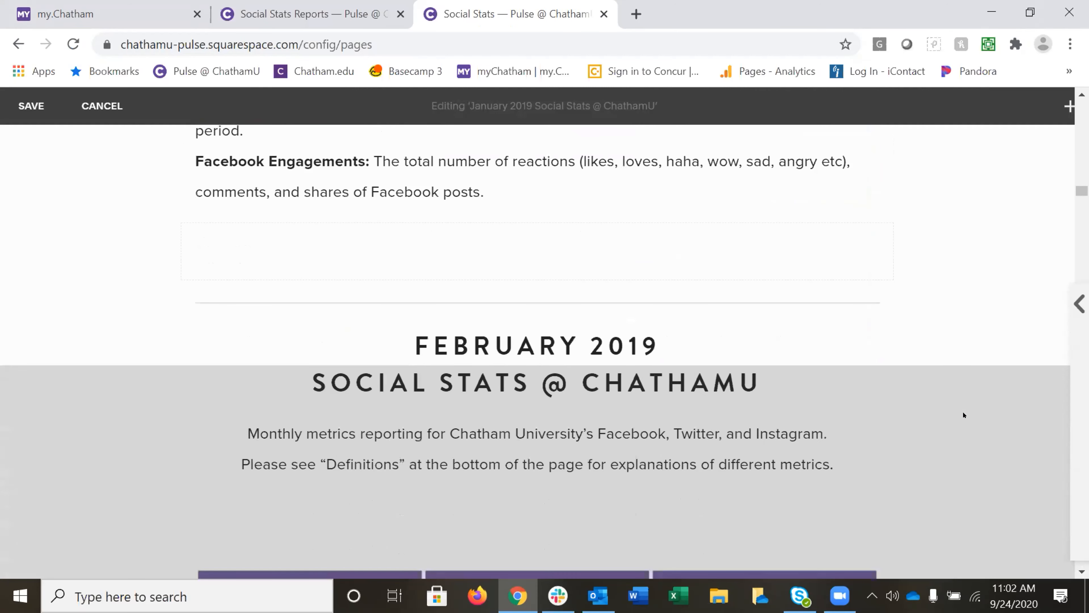
scroll(963, 415, "up", 10)
scroll(982, 422, "up", 15)
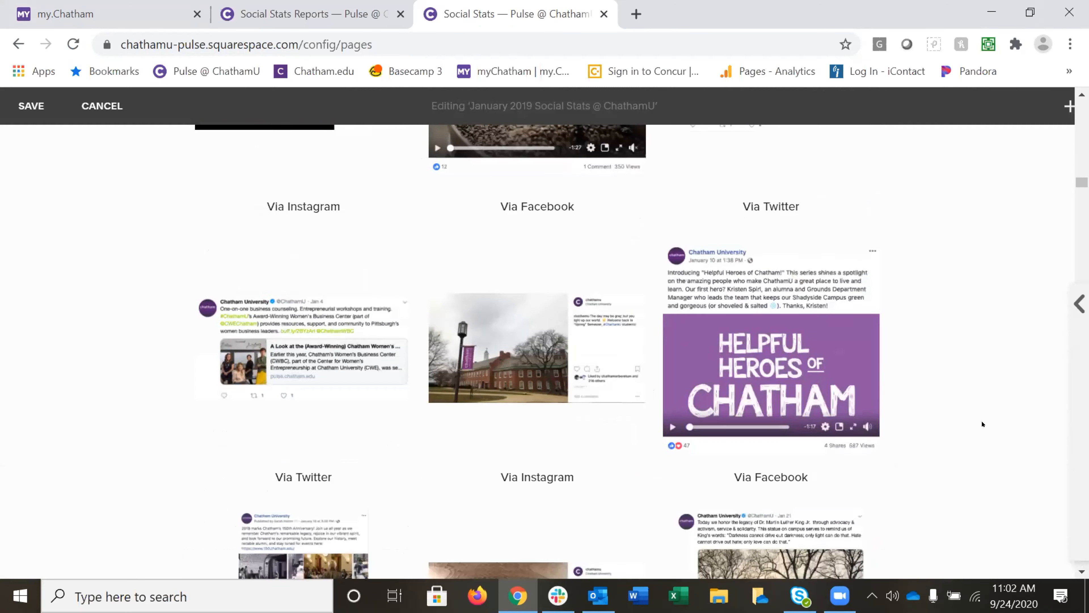
scroll(982, 424, "up", 8)
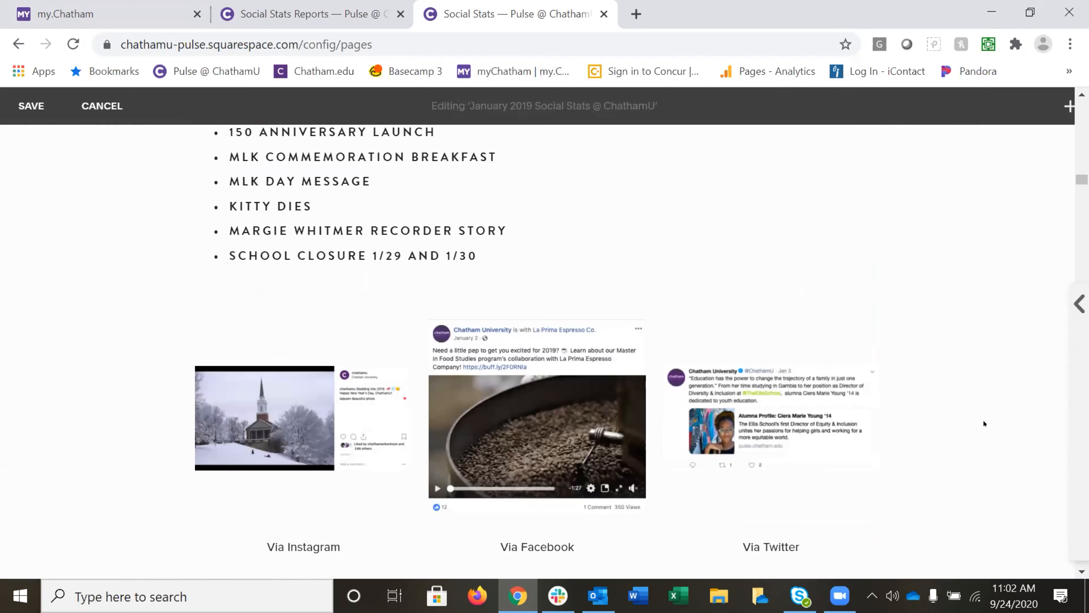
scroll(984, 424, "up", 8)
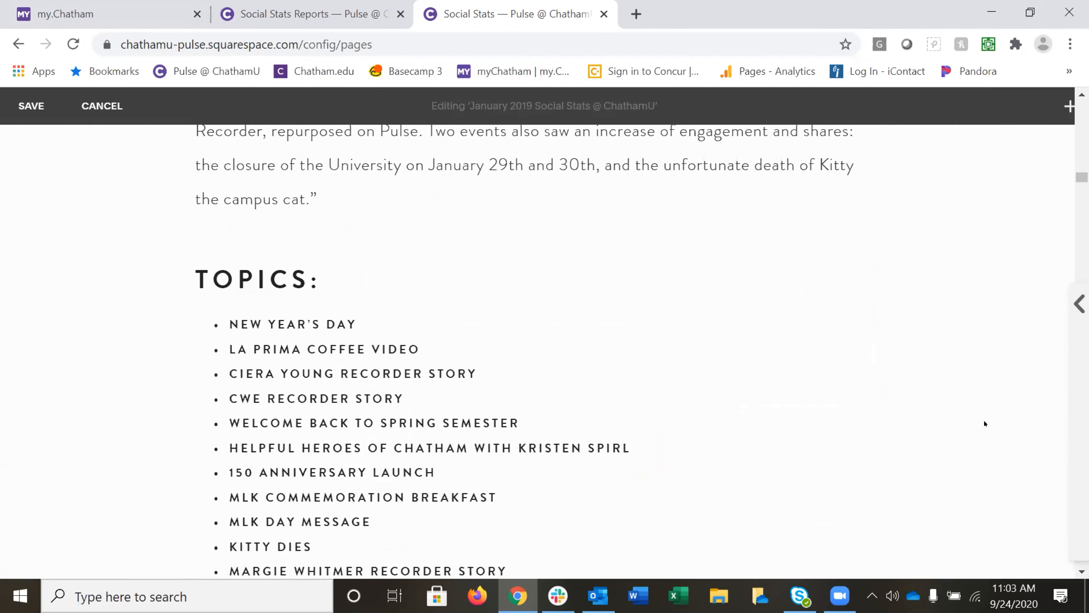
scroll(983, 431, "up", 8)
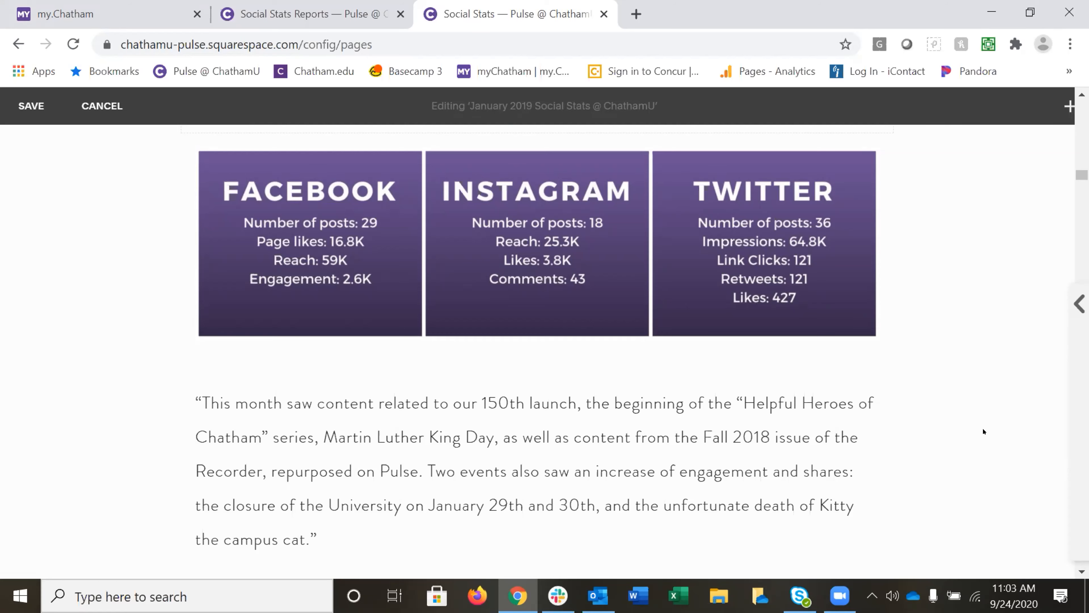
scroll(985, 431, "up", 8)
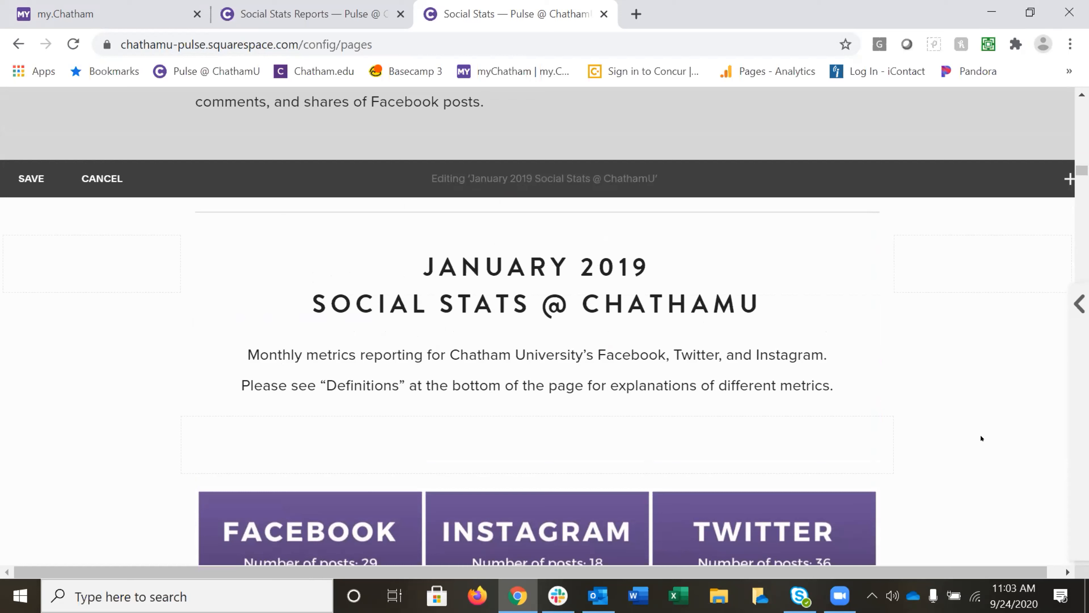
mouse_move(1079, 318)
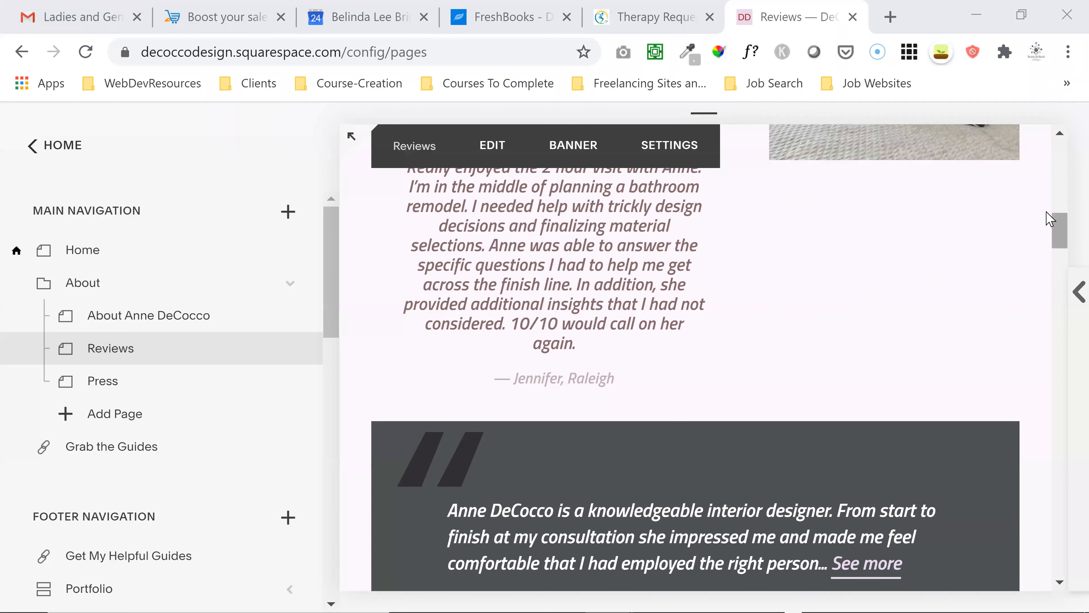
- Switch to the DeCocco Design site's Reviews page and examine the additional options of the SquarespaceWebsites Tools PRO extension
left_click_drag(1063, 236, 1062, 128)
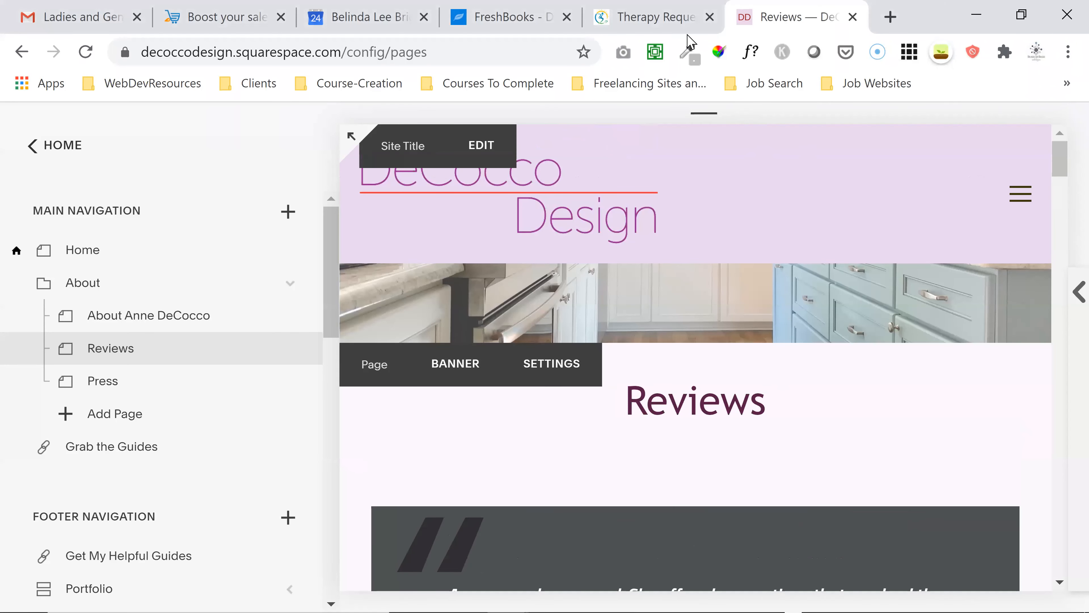
left_click(655, 52)
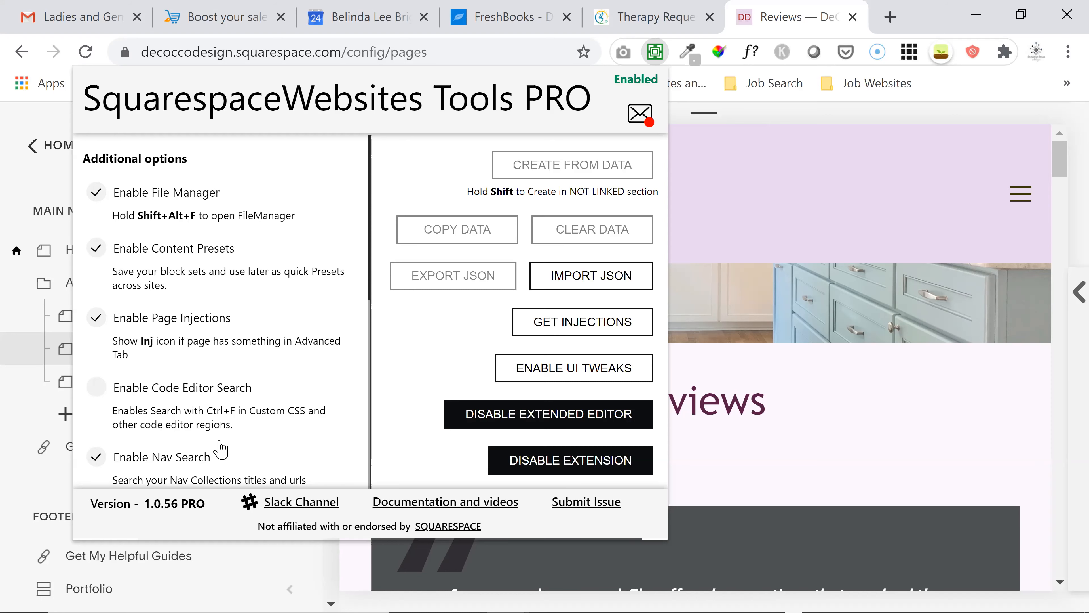
left_click_drag(373, 280, 381, 450)
left_click(371, 284)
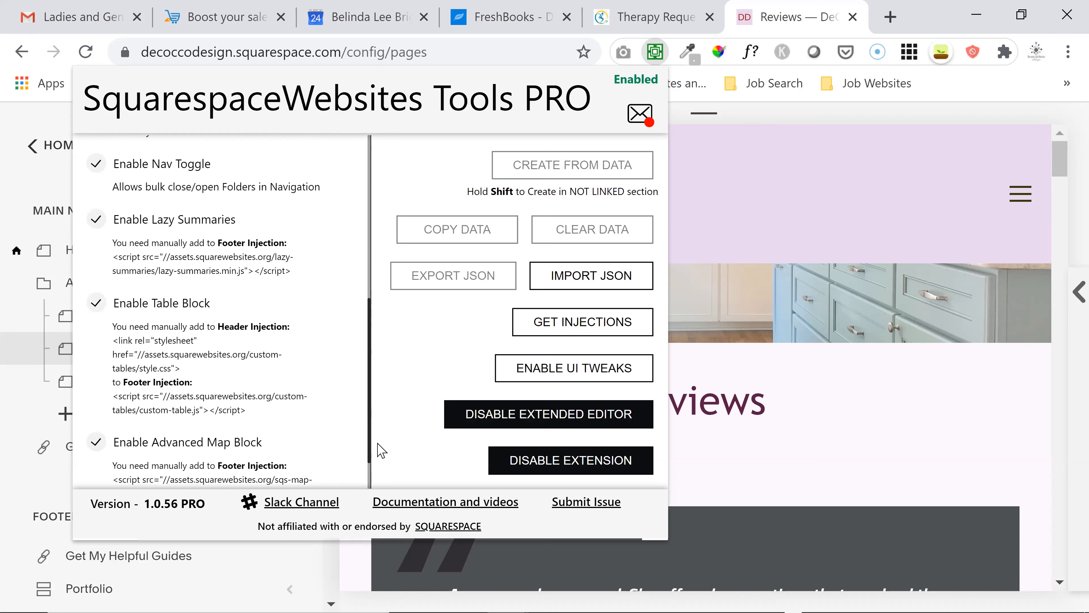
- Read through the extension's additional options, from File Manager to Advanced Map Block, and close its window
left_click_drag(381, 451, 370, 403)
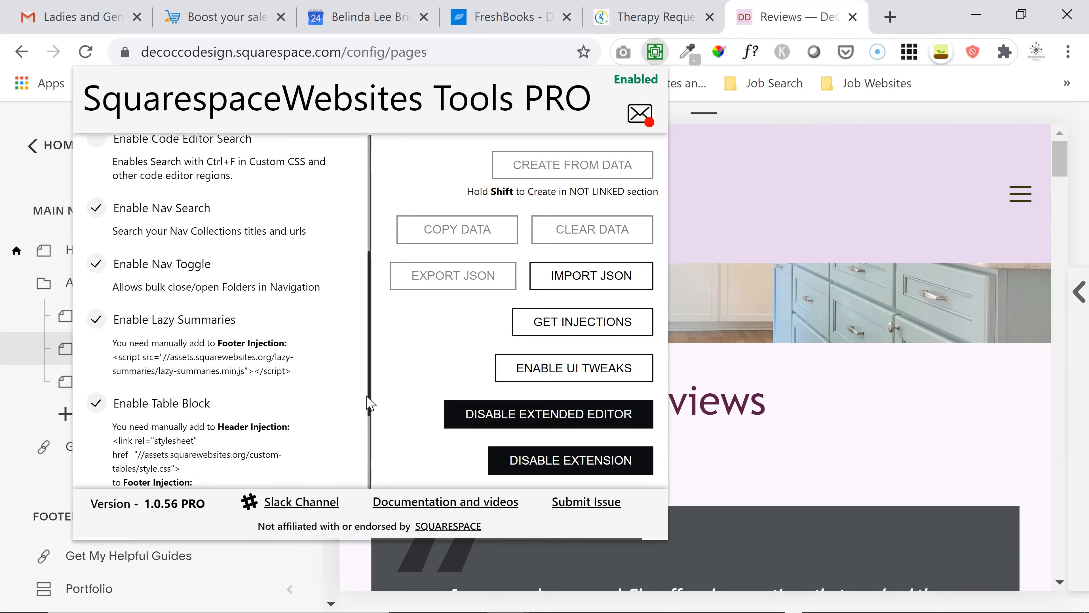
left_click_drag(369, 403, 382, 233)
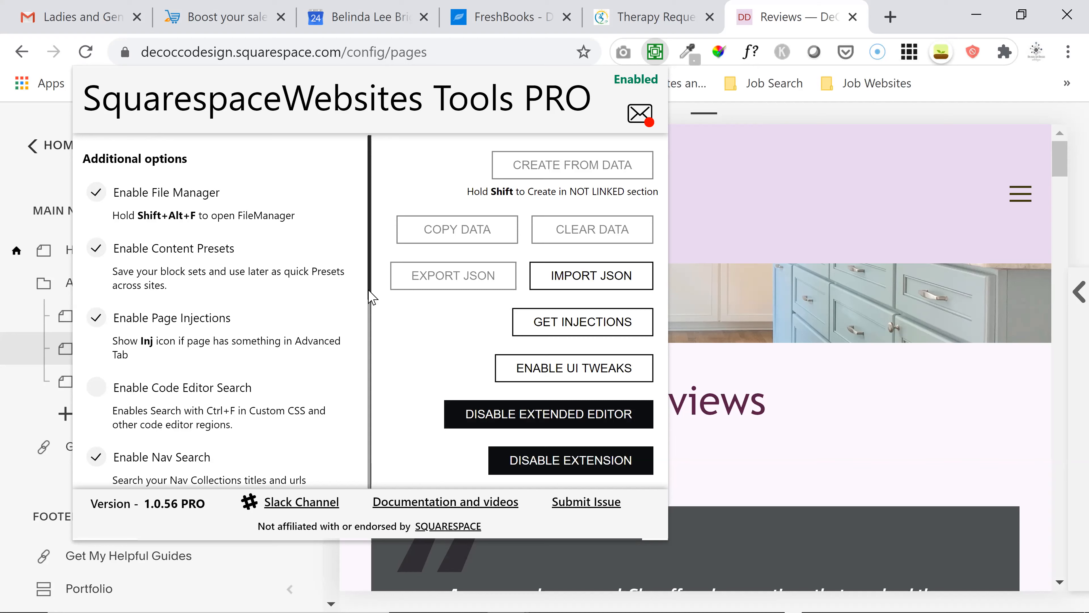
scroll(372, 310, "down", 1)
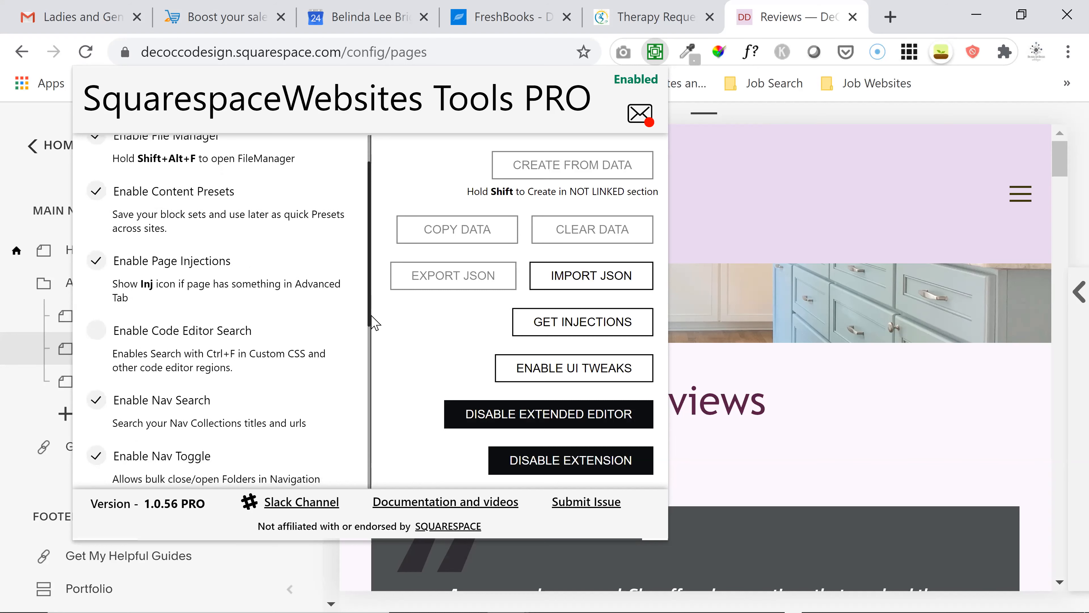
scroll(375, 323, "down", 1)
left_click_drag(374, 318, 371, 477)
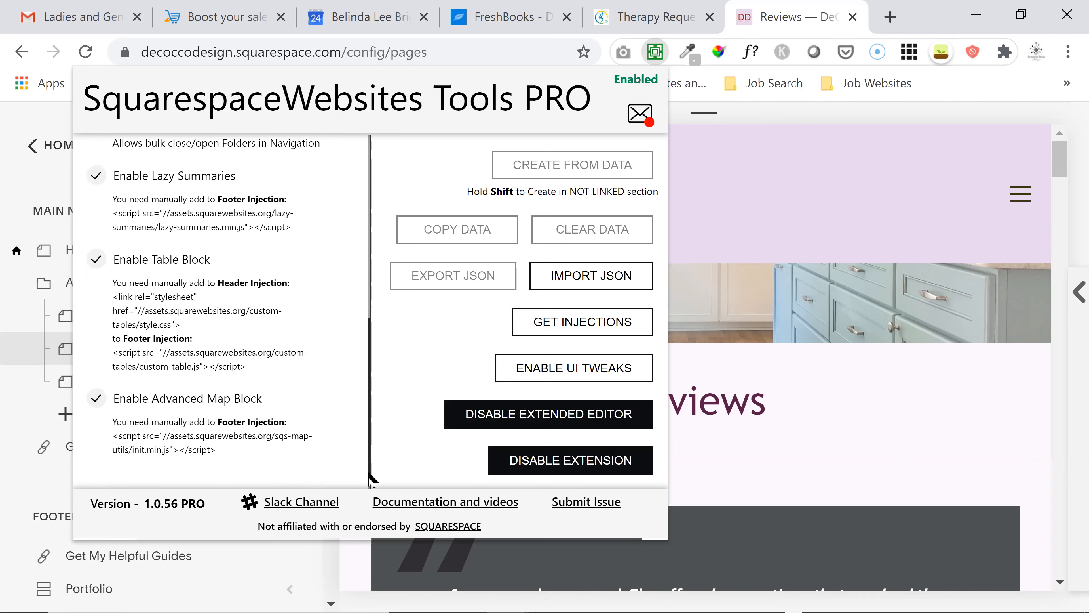
left_click_drag(369, 474, 363, 489)
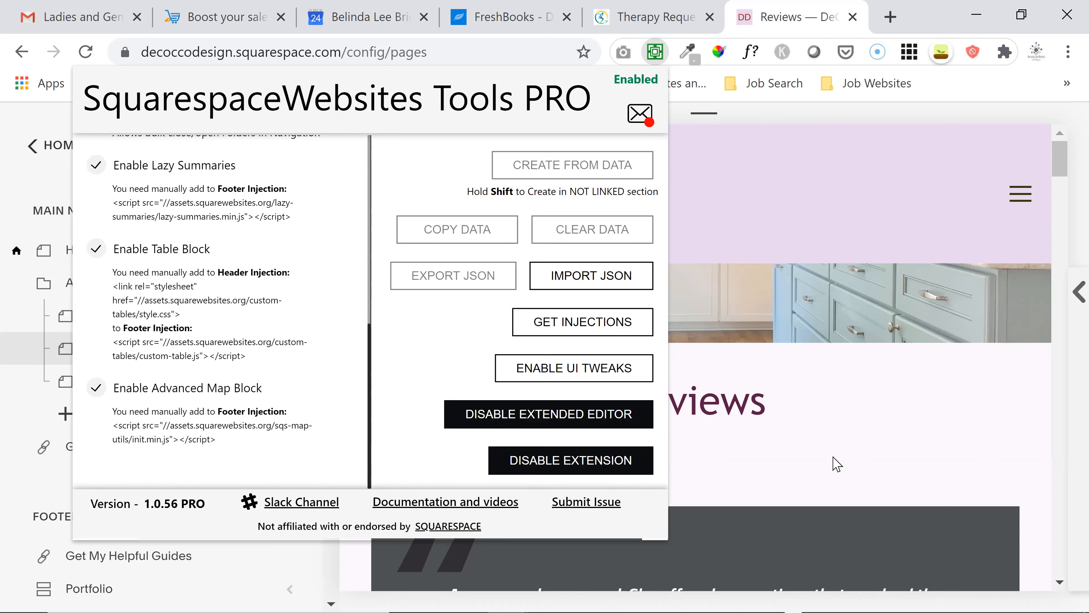
left_click(818, 441)
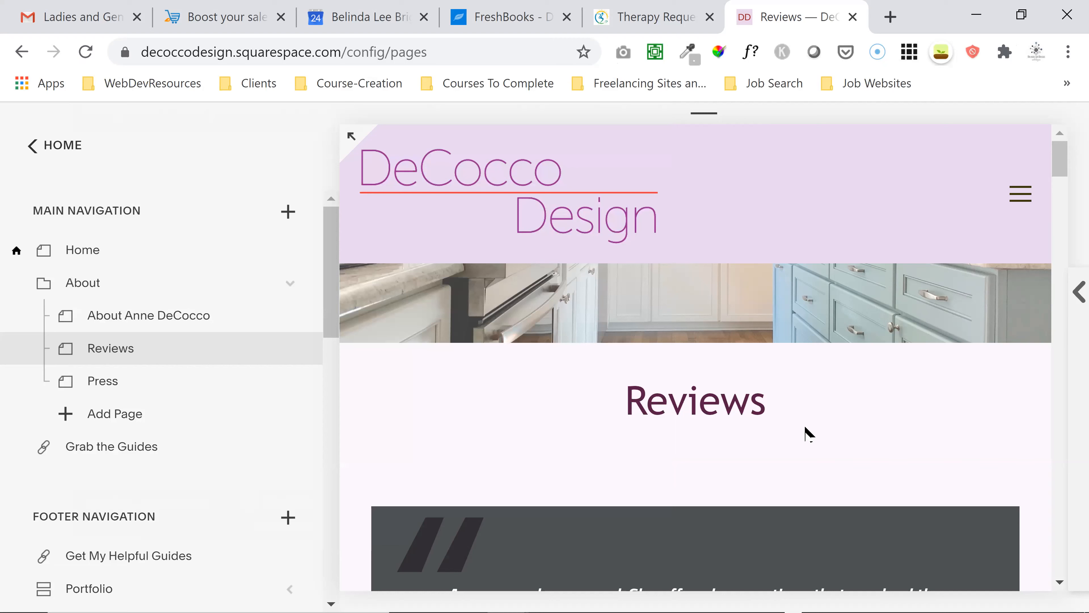
- Examine the Copy, Insert and Presets controls in the Reviews page editor, leave without saving, and reopen the editor
mouse_move(260, 363)
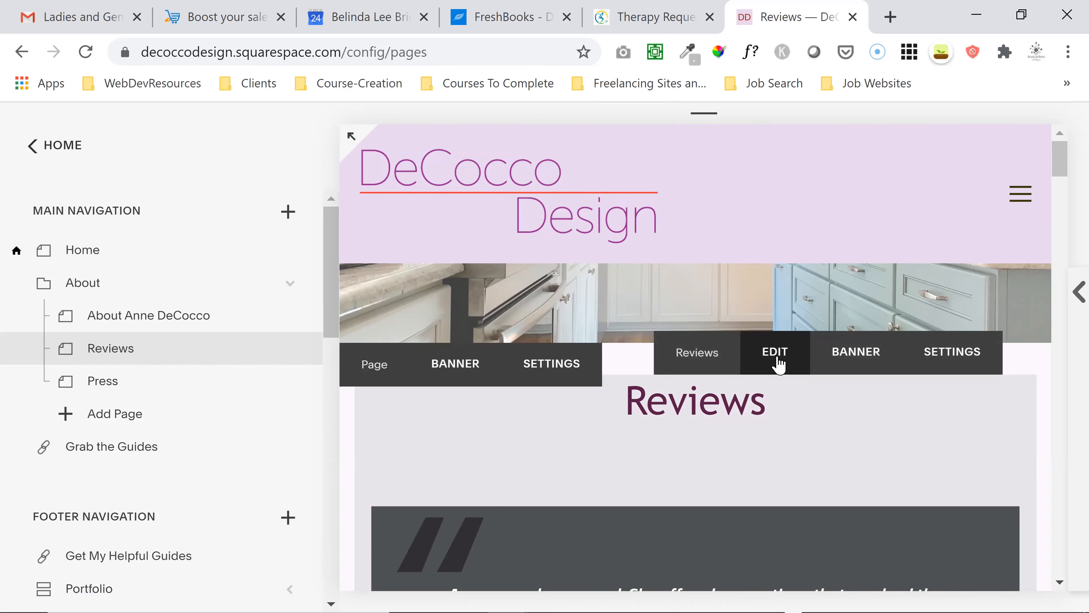
left_click(778, 364)
scroll(733, 344, "down", 5)
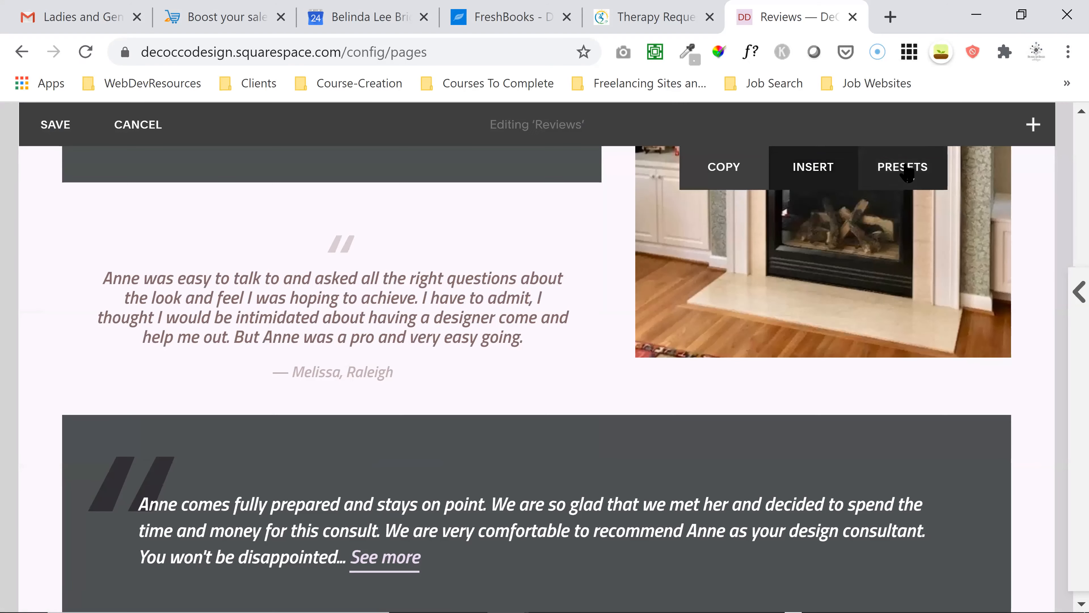
left_click(908, 174)
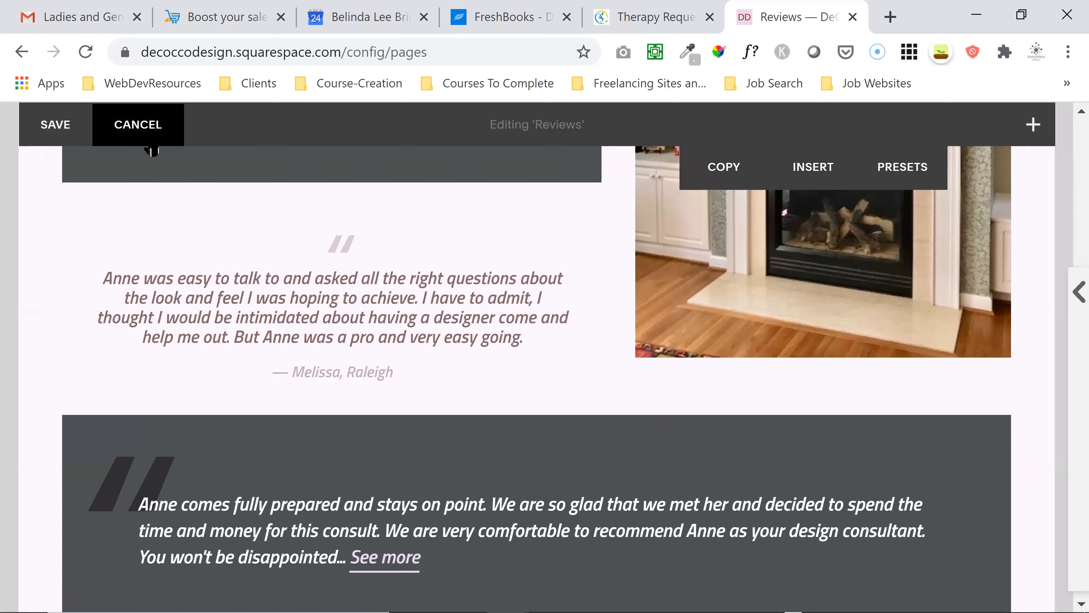
left_click(165, 141)
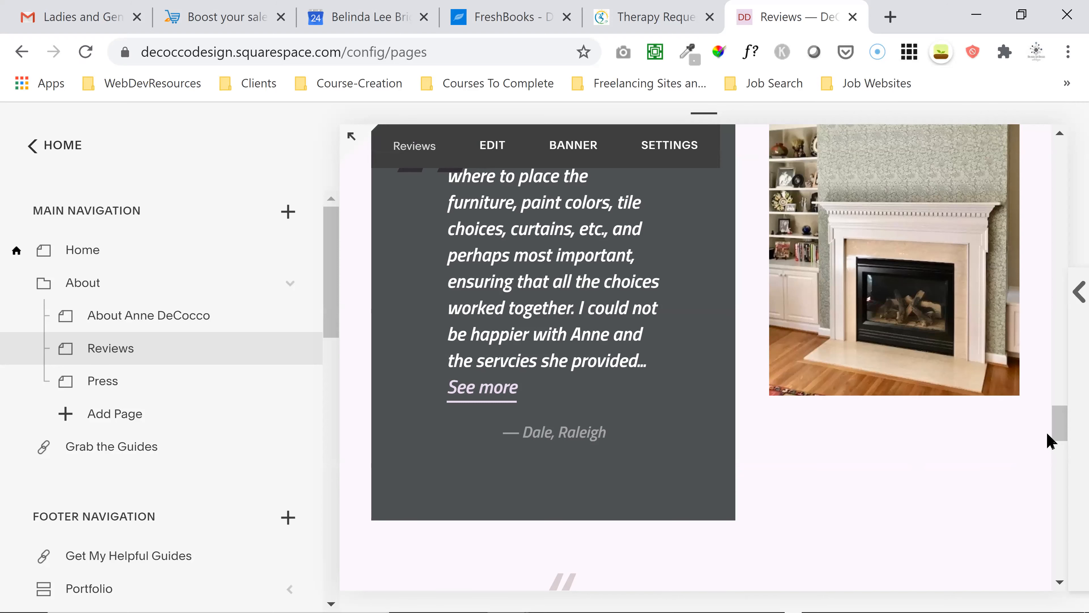
left_click_drag(1062, 429, 1057, 417)
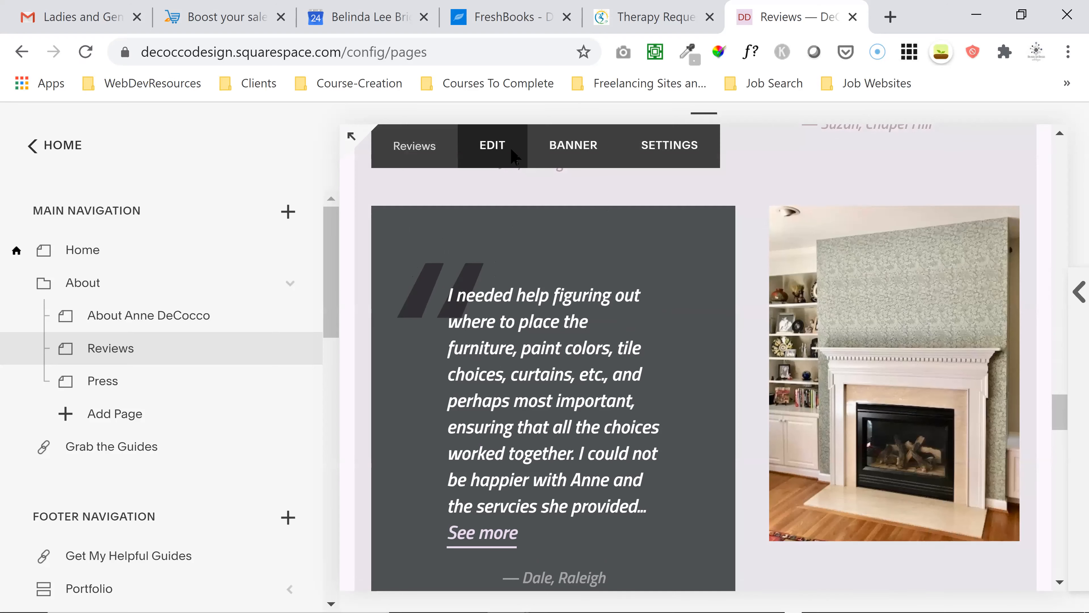
left_click(512, 159)
- Switch to the ChathamU site and copy the layout data of the December 2018 Social Stats page
scroll(511, 151, "up", 5)
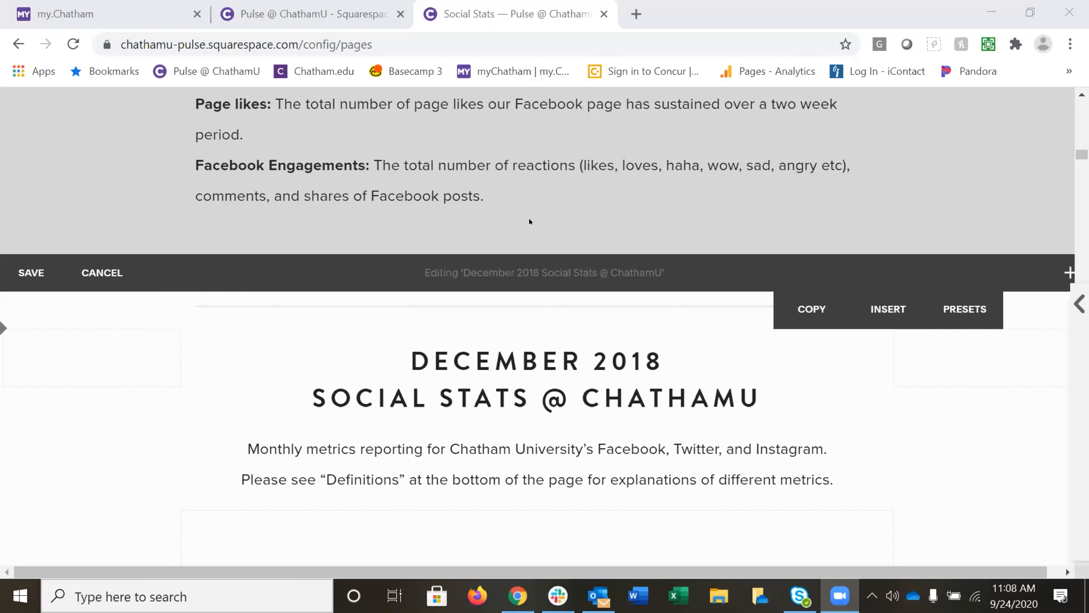
scroll(530, 218, "down", 4)
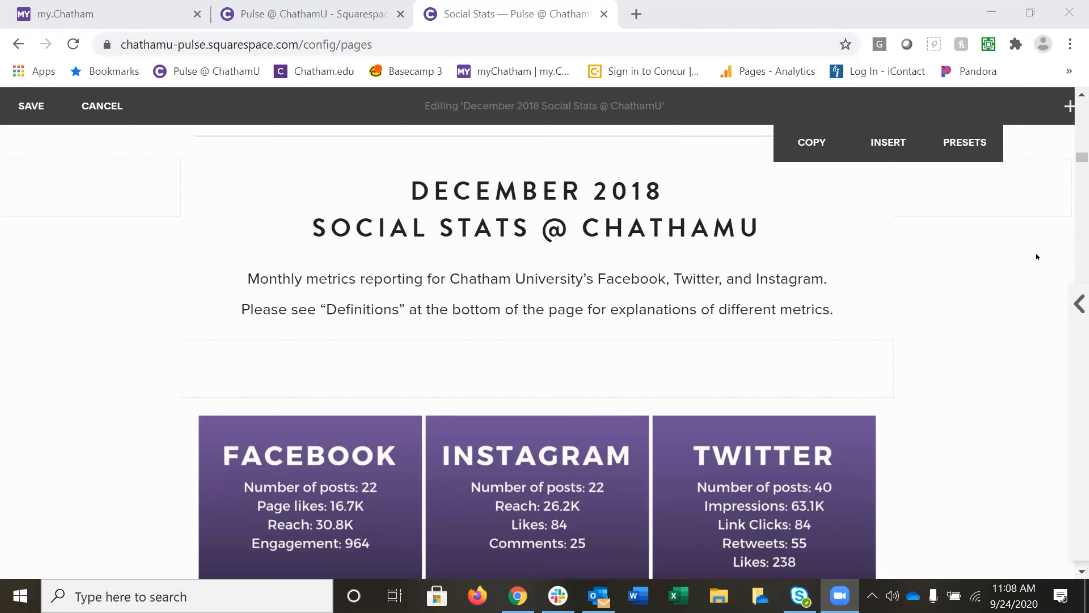
left_click(811, 142)
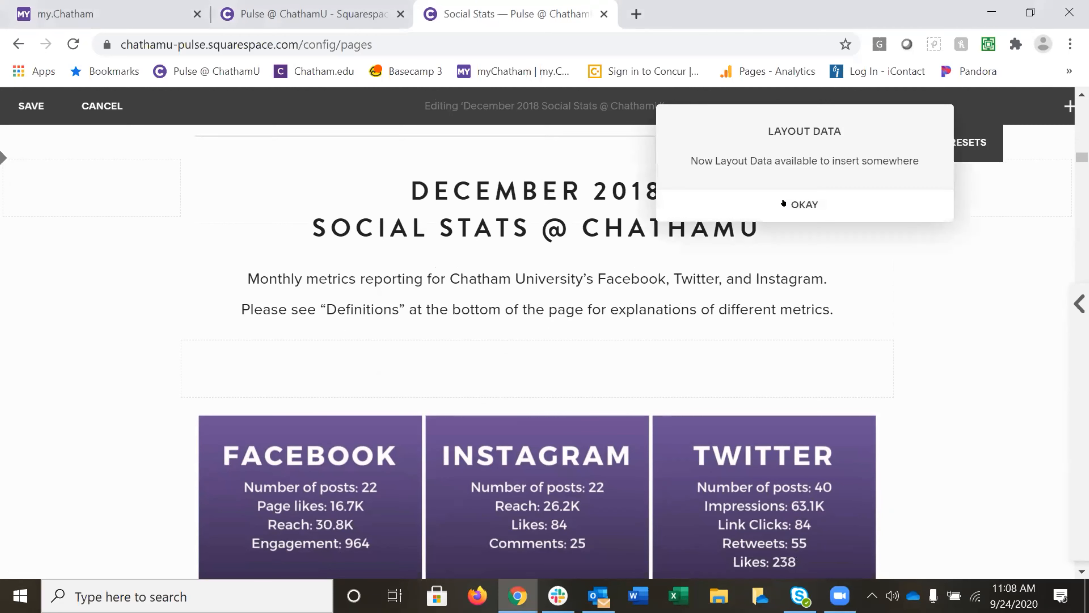
left_click(803, 198)
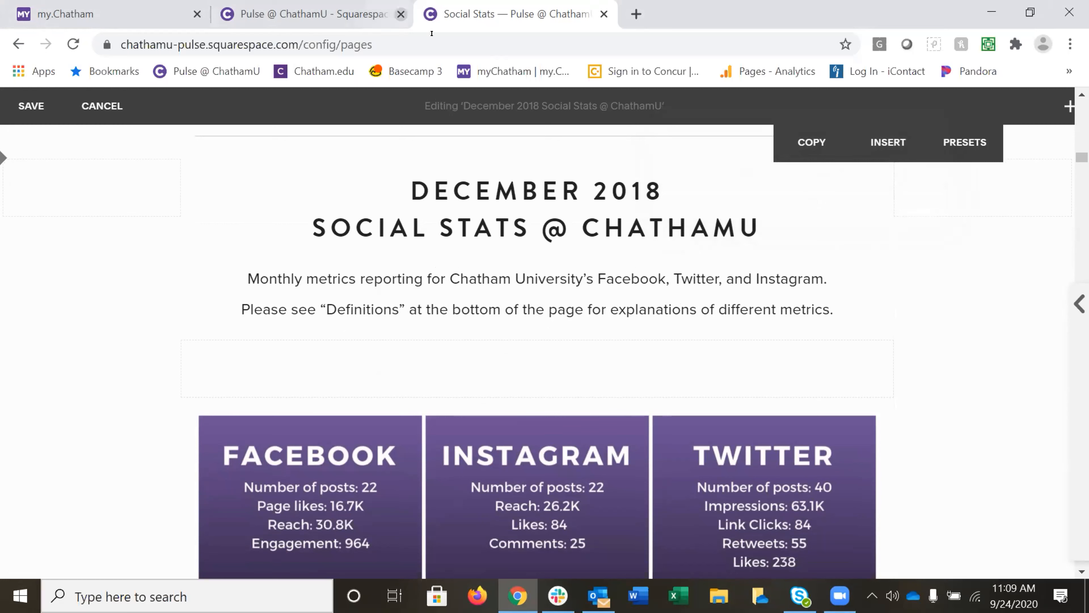
- Try to insert the copied layout data into a new Social Stats Reports post, and discard the post
left_click(309, 13)
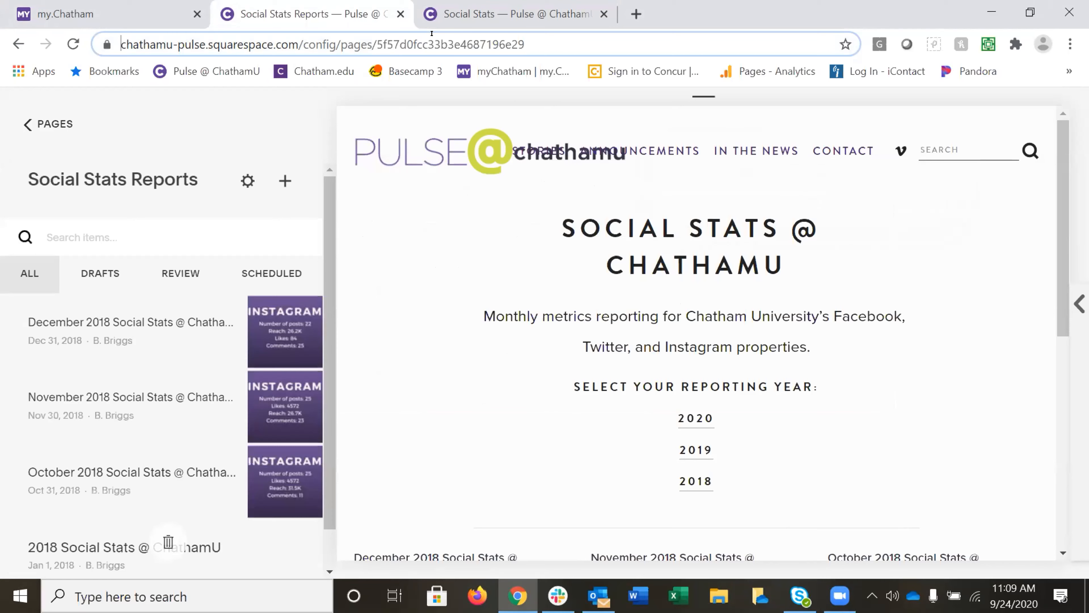
left_click(278, 183)
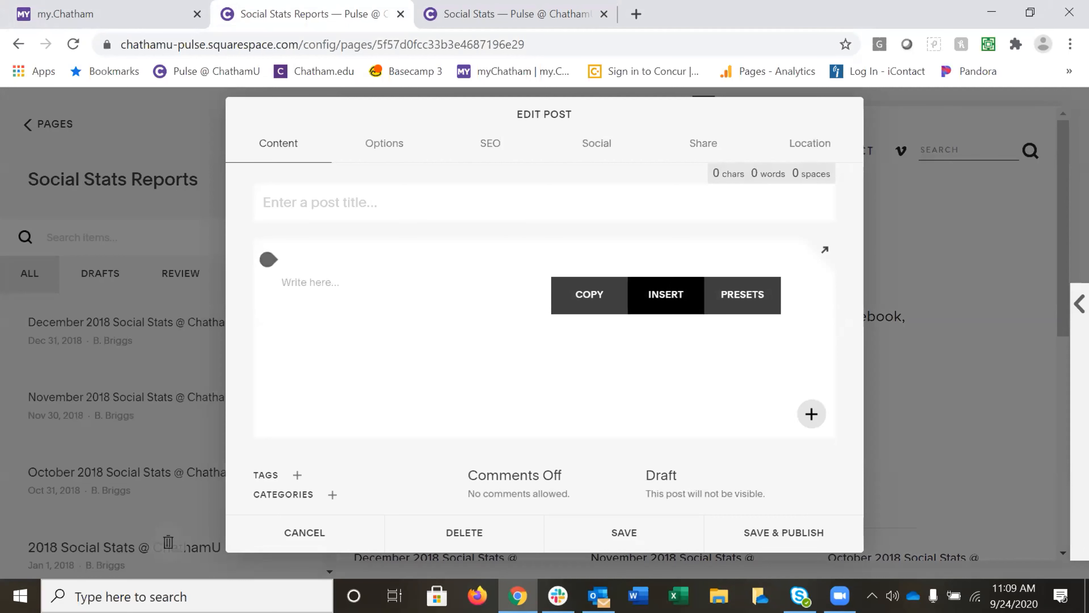
left_click(668, 295)
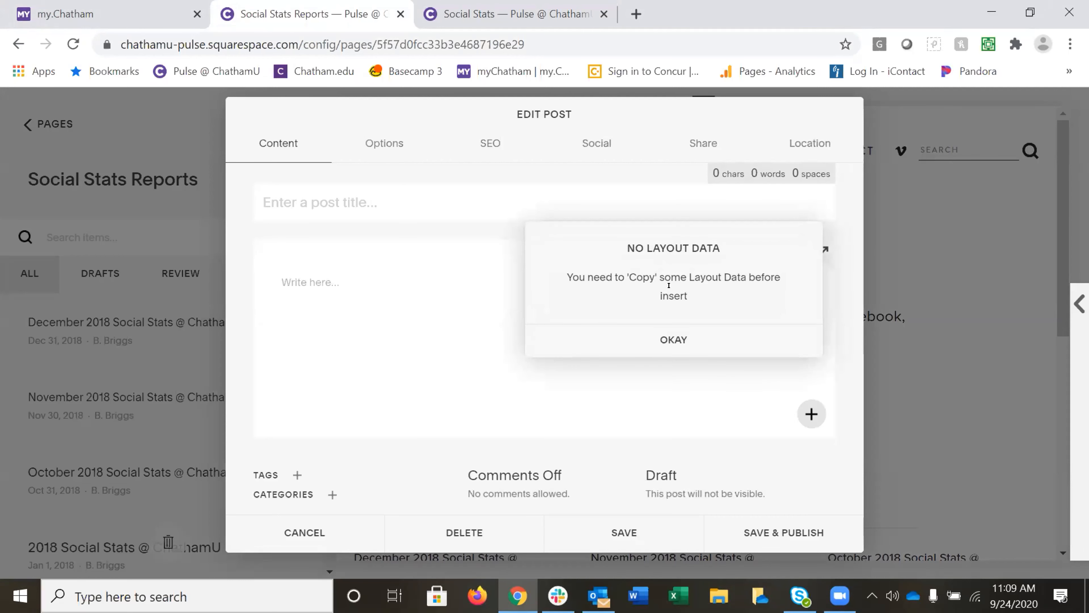
left_click(673, 338)
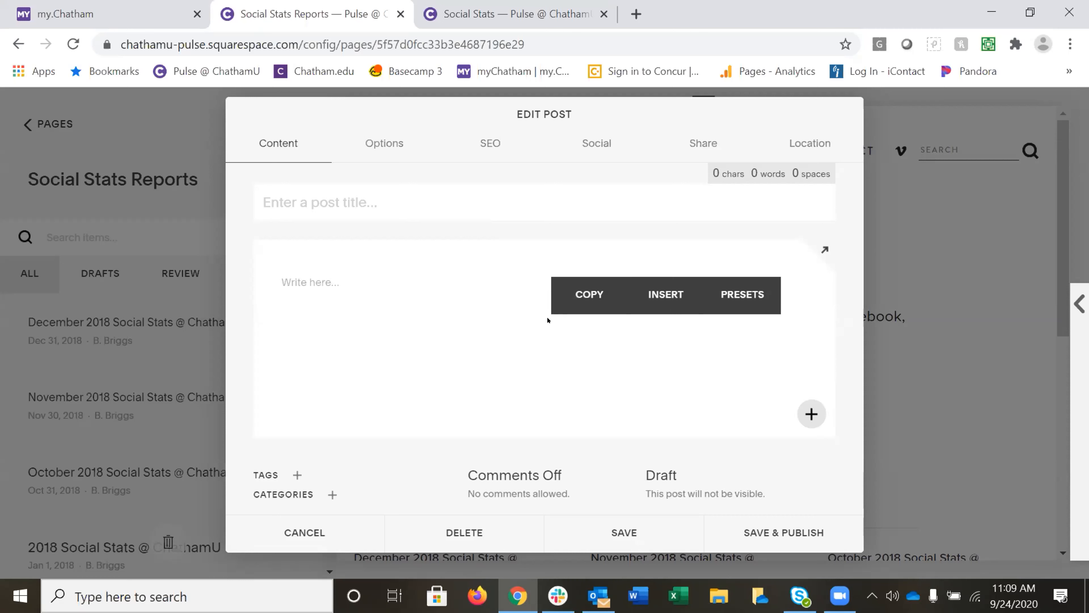
left_click(666, 294)
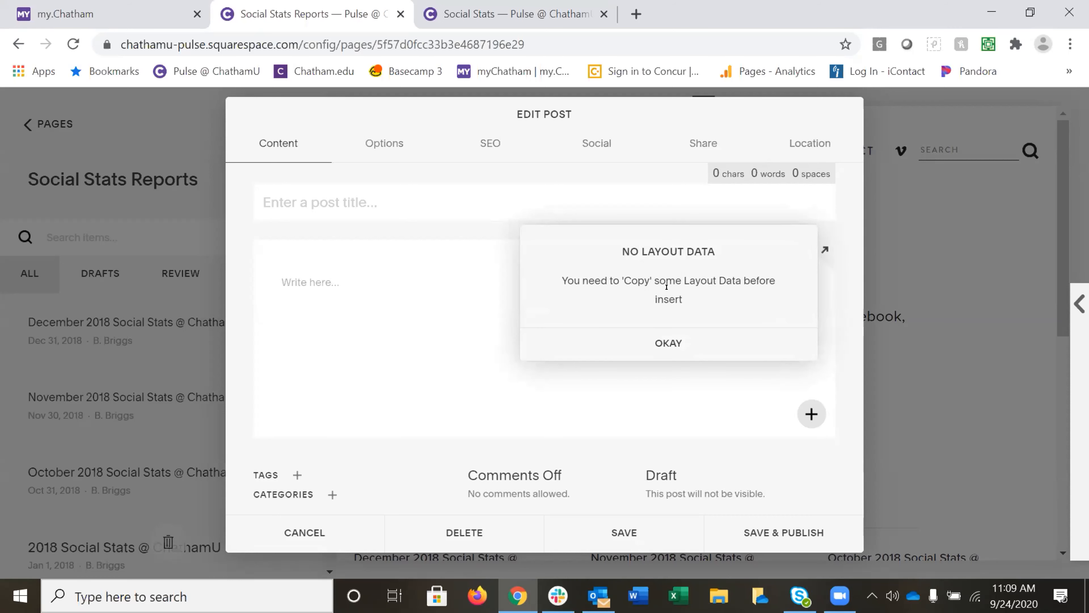
left_click(673, 342)
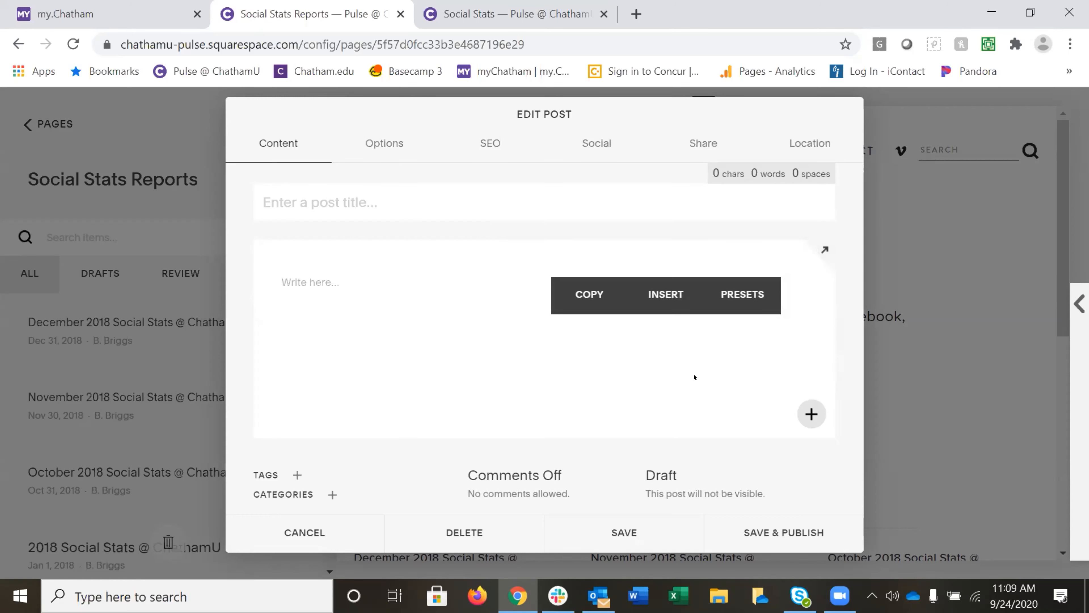
left_click(309, 522)
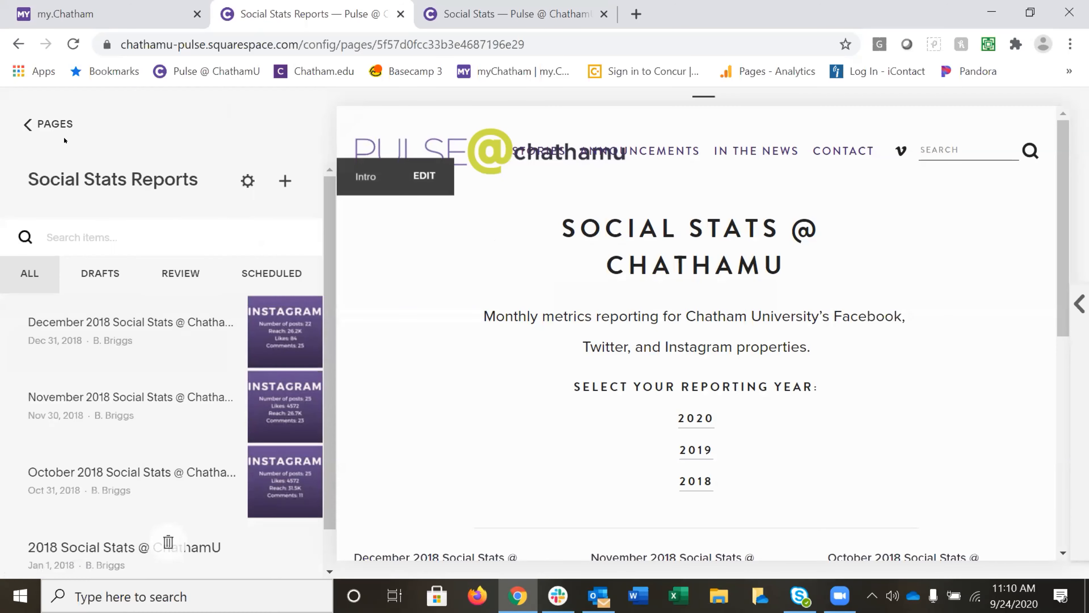
- Return to the page list, close the separate Social Stats tab, and open January 2019 Social Stats @ ChathamU for editing
left_click(49, 123)
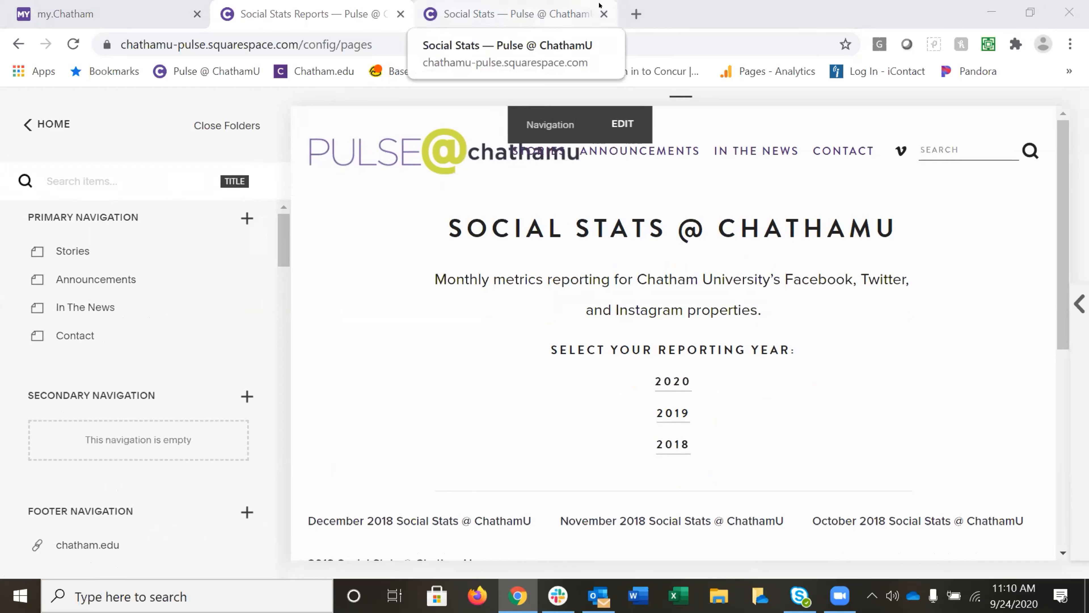
left_click(603, 13)
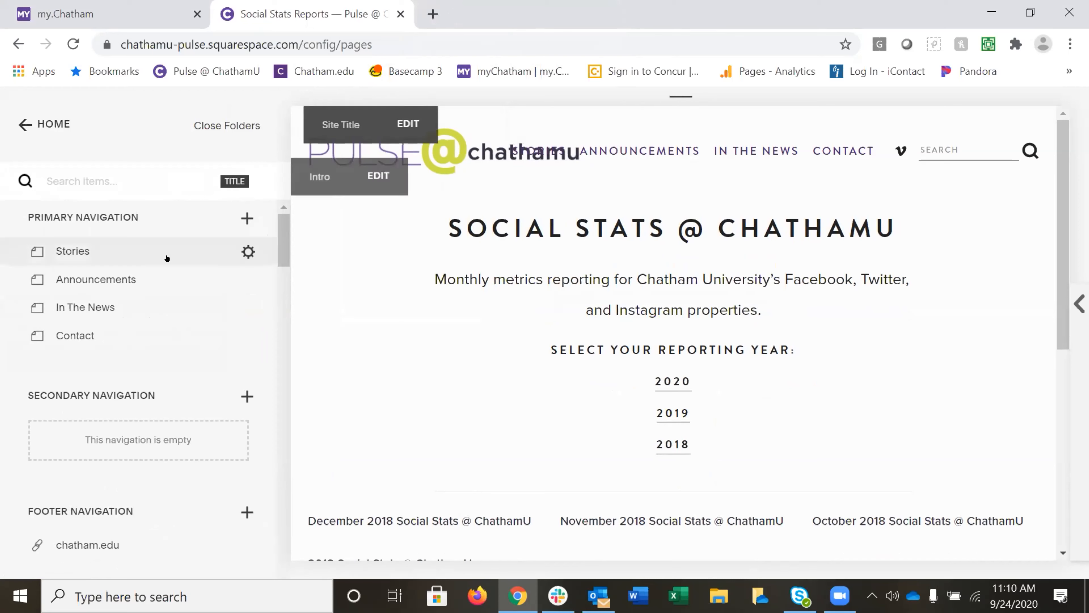
scroll(141, 249, "down", 20)
scroll(150, 260, "up", 3)
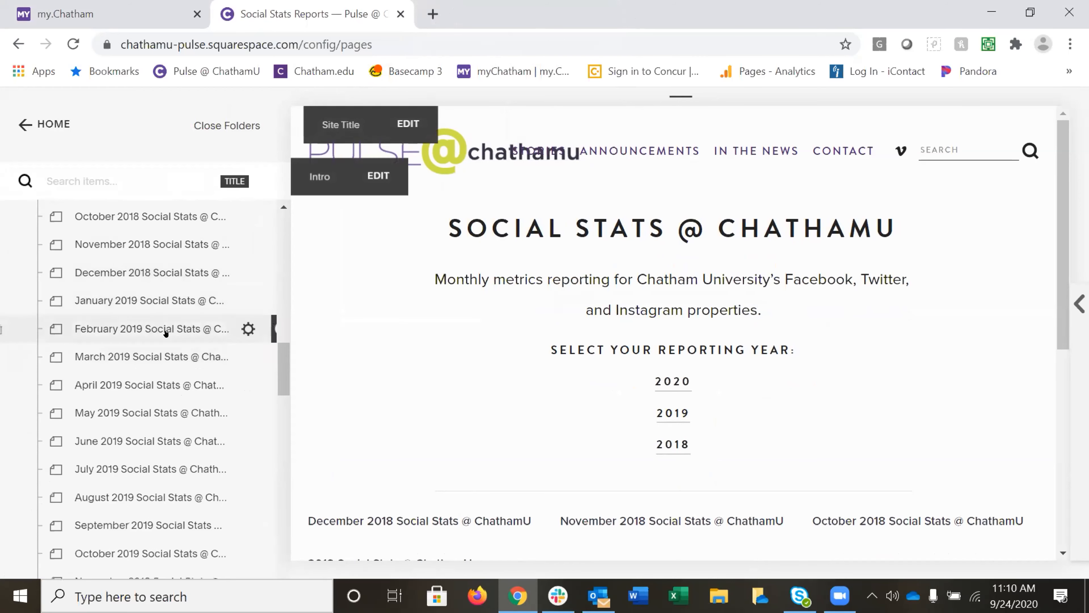
left_click(57, 296)
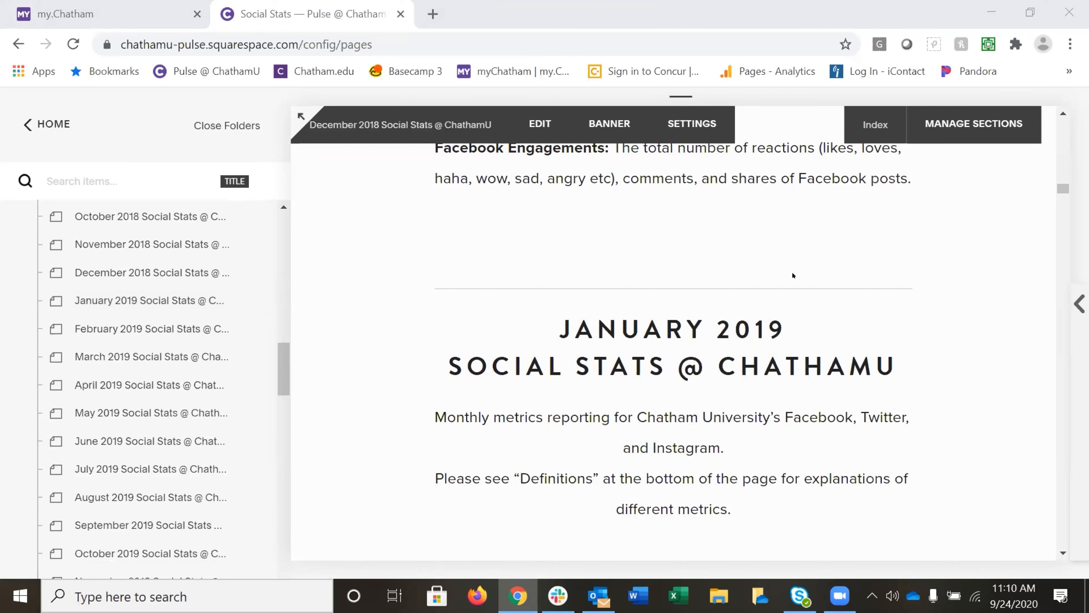
mouse_move(593, 332)
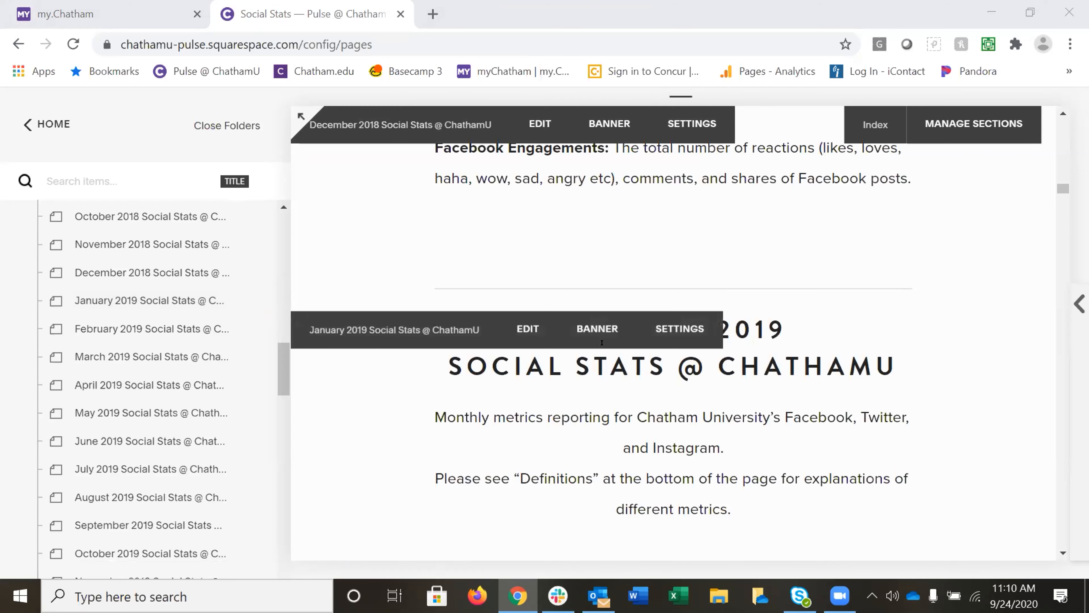
left_click(523, 325)
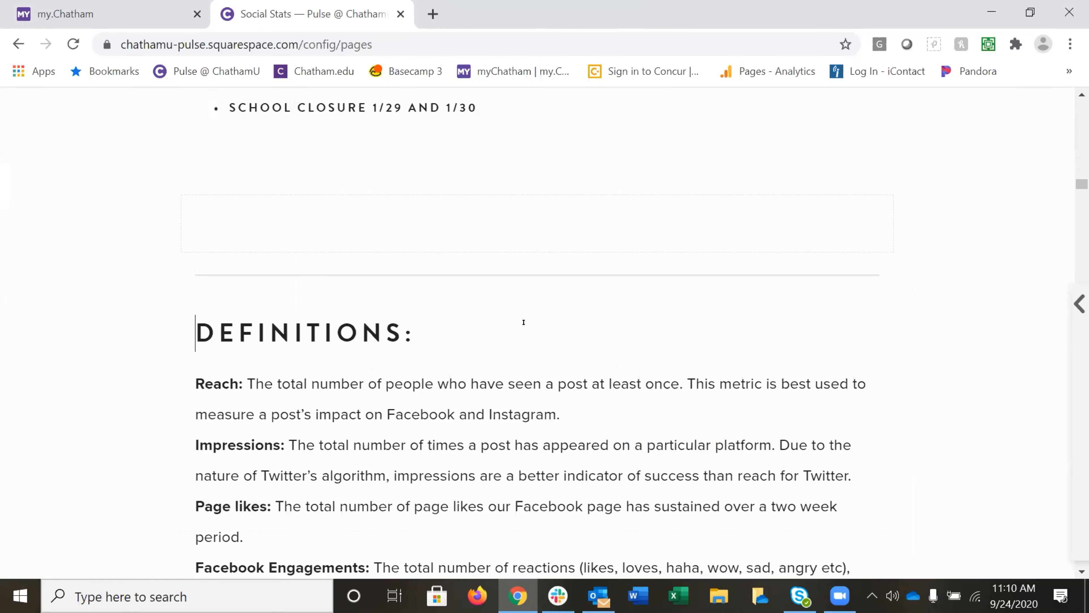
- Copy the January 2019 Social Stats page's layout data and leave its editor without saving
scroll(524, 322, "down", 5)
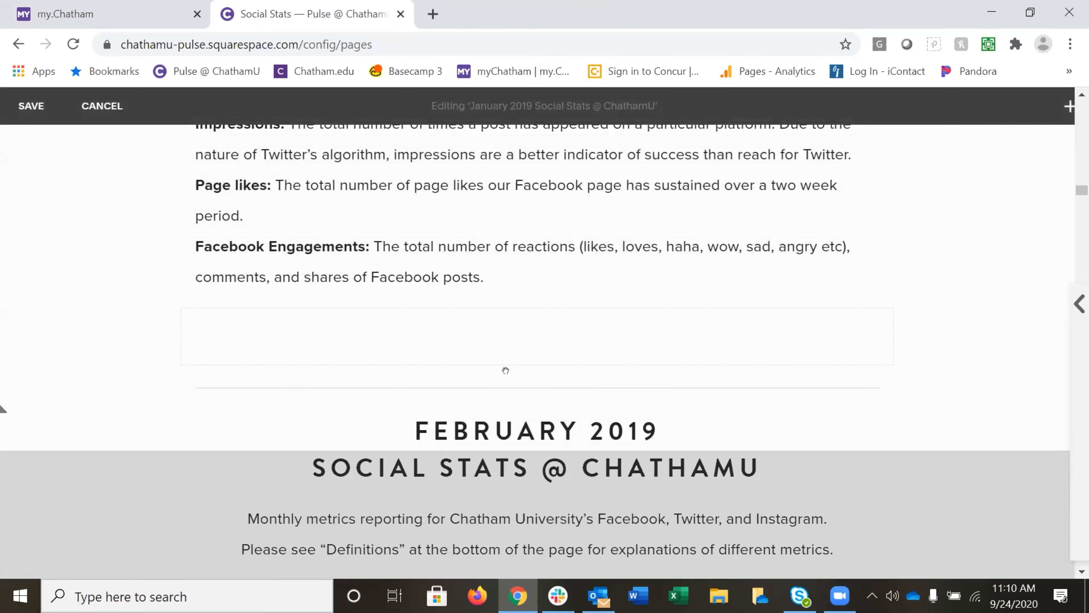
scroll(331, 177, "up", 10)
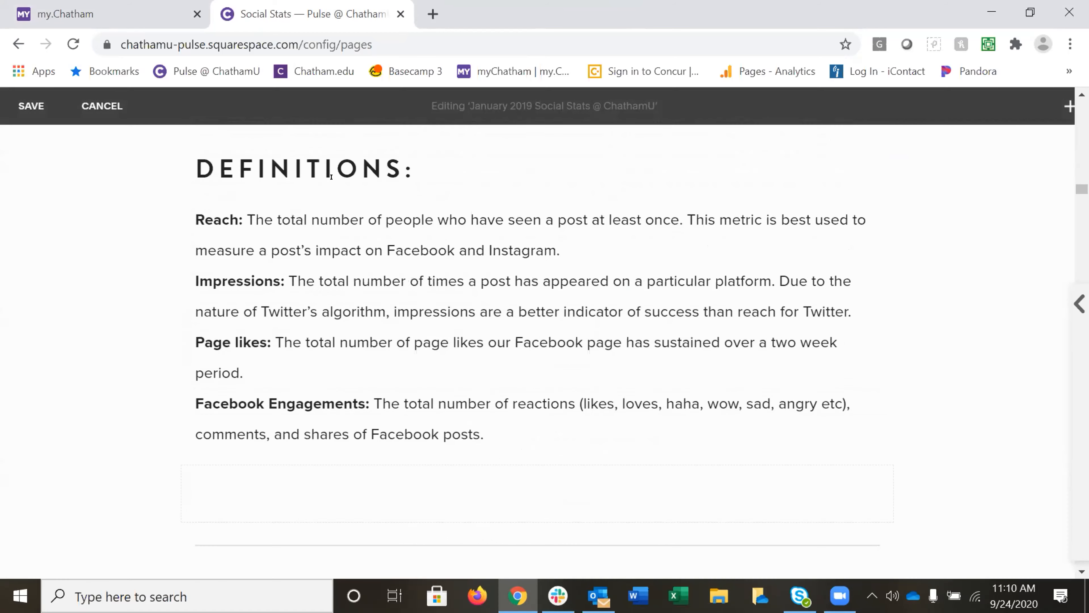
scroll(416, 249, "up", 15)
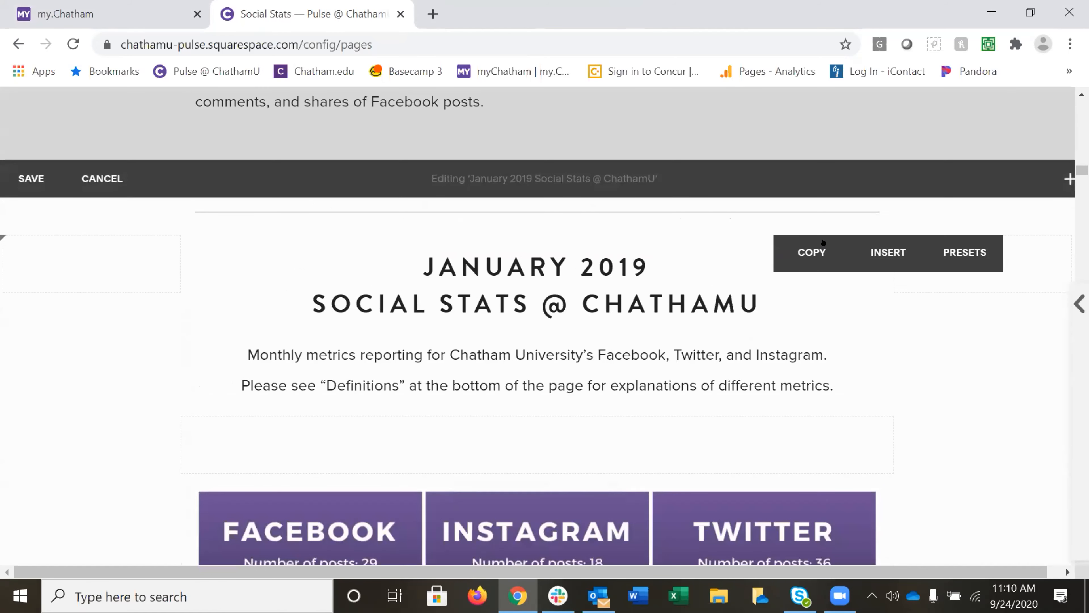
left_click(822, 243)
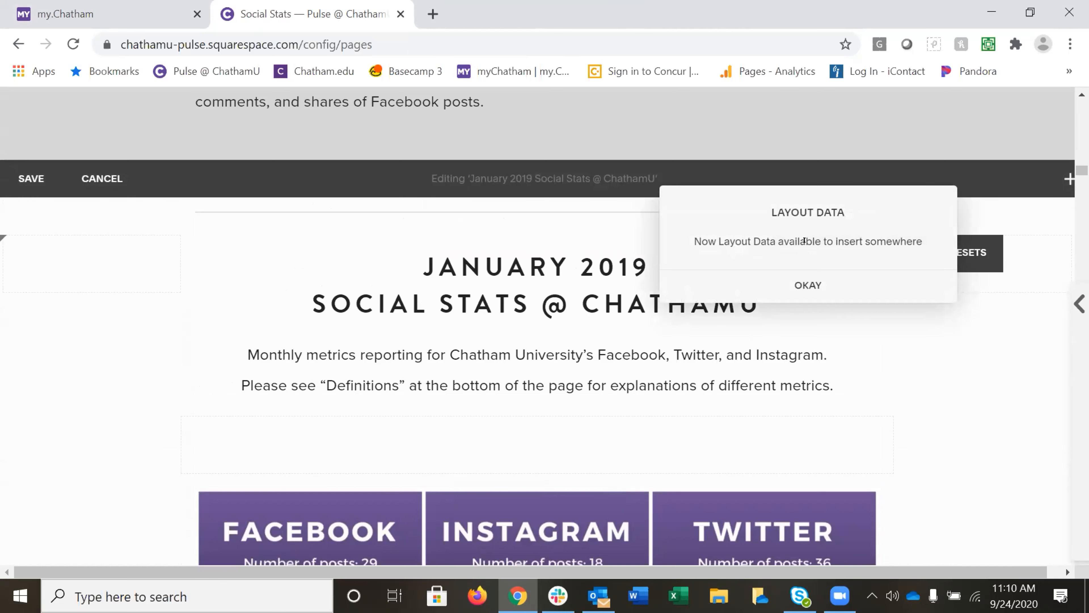
left_click(808, 286)
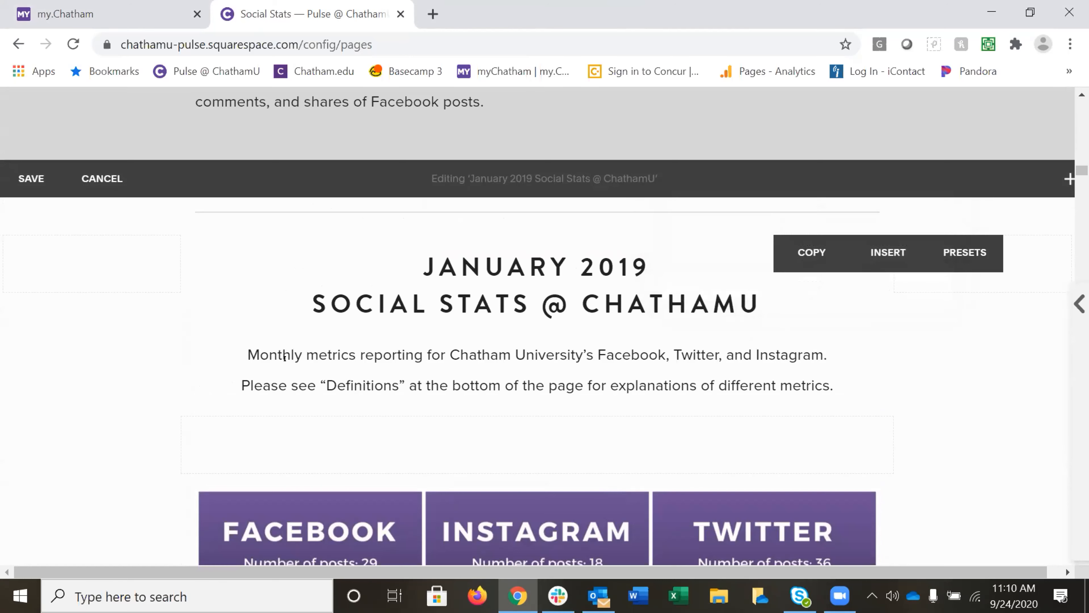
left_click(95, 178)
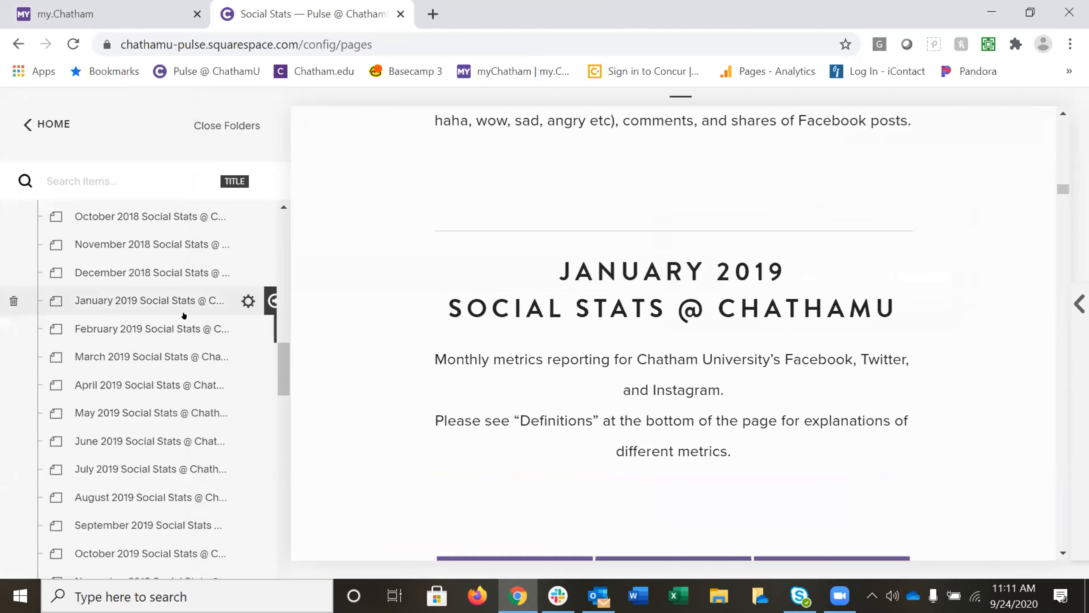
- Create a new post in the Social Stats Reports blog and append the copied January 2019 layout blocks to it
scroll(178, 312, "down", 10)
scroll(179, 313, "down", 4)
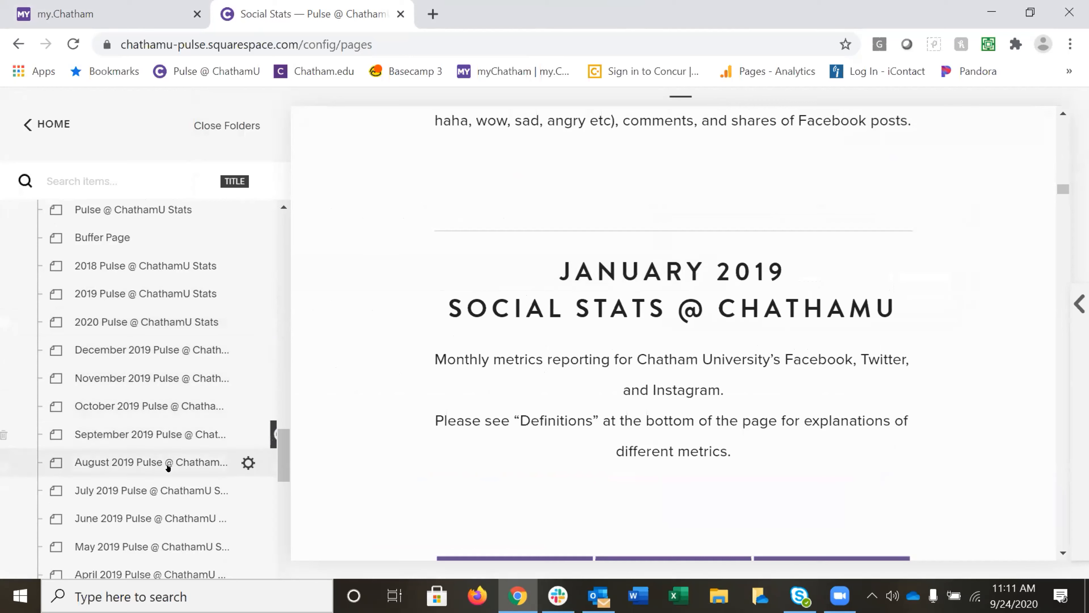
scroll(128, 331, "up", 7)
scroll(122, 300, "down", 12)
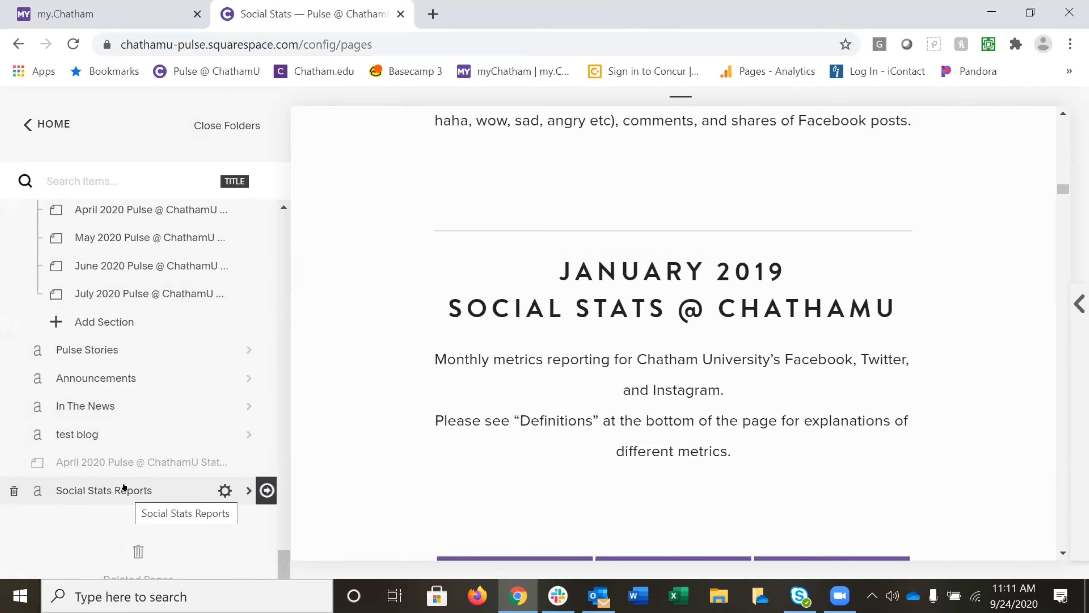
left_click(124, 488)
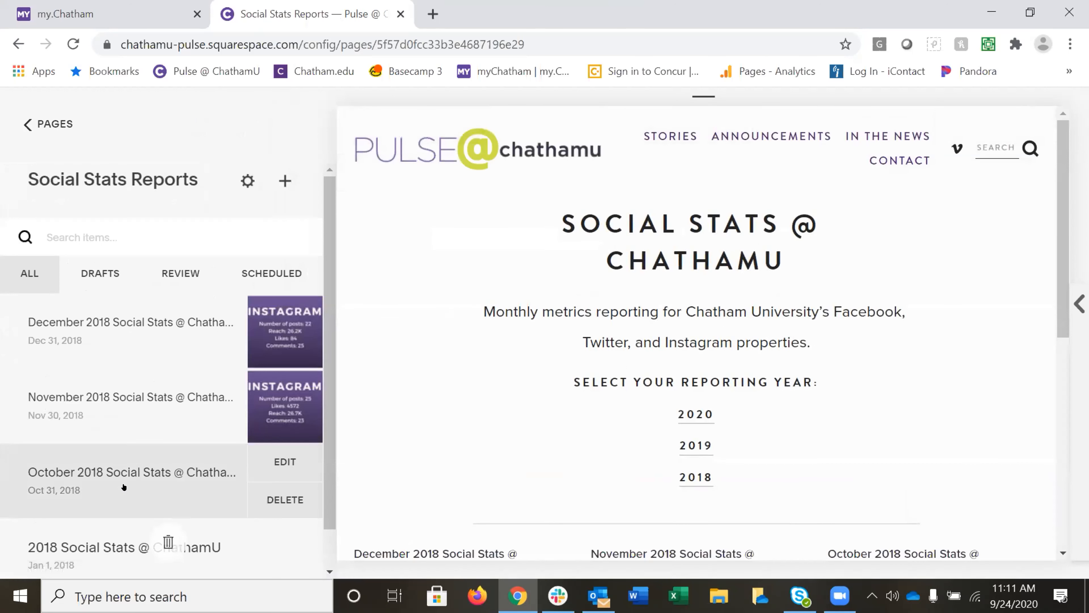
left_click(284, 180)
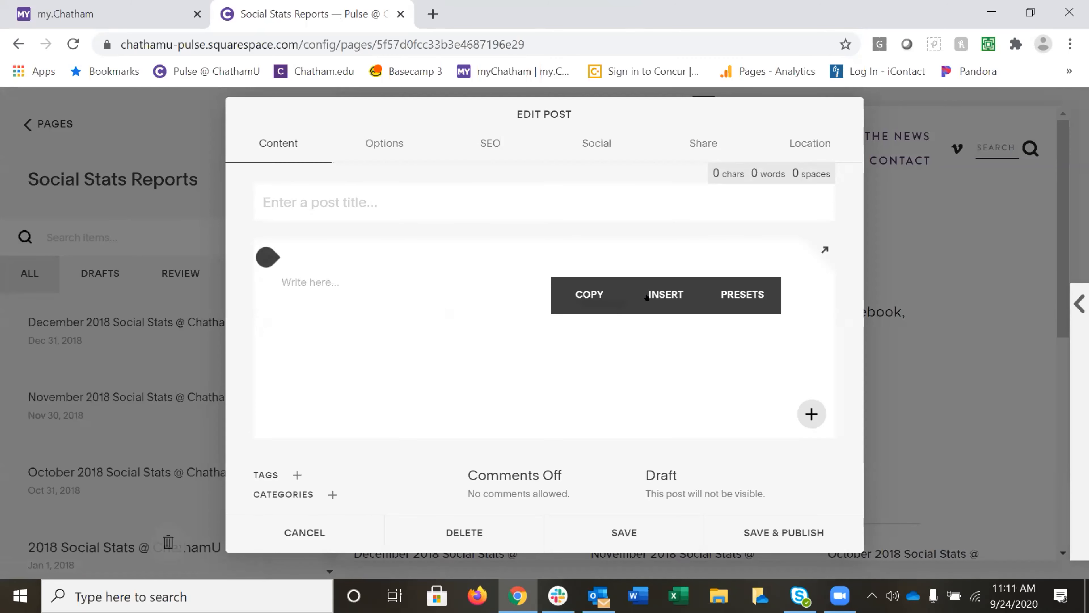
left_click(666, 294)
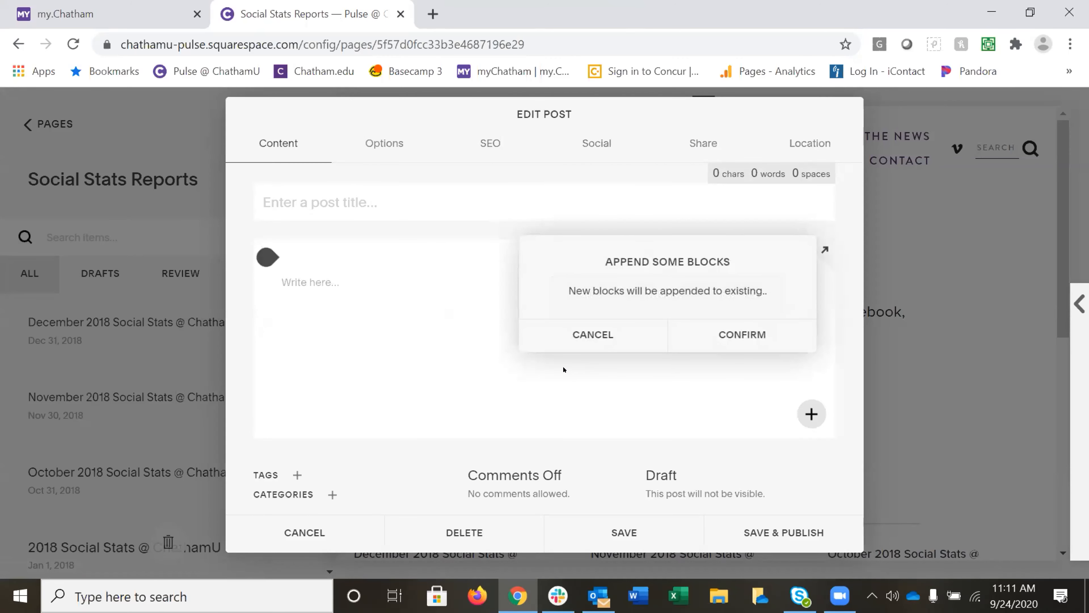
left_click(736, 334)
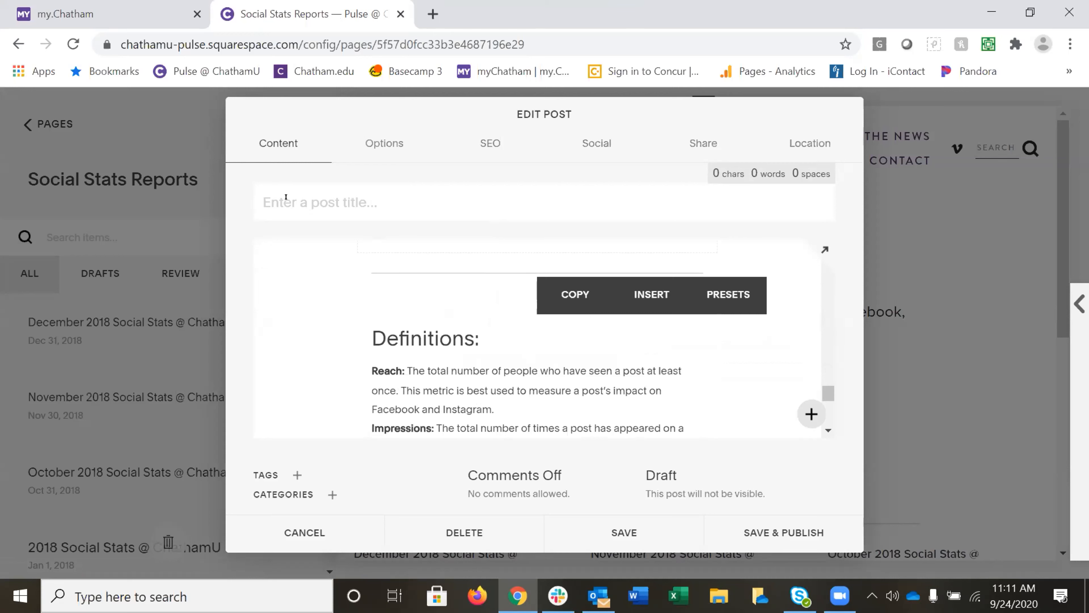
- Copy the heading from the inserted content into the post title so it reads "January 2019 Social Stats @ ChathamU"
scroll(528, 348, "up", 20)
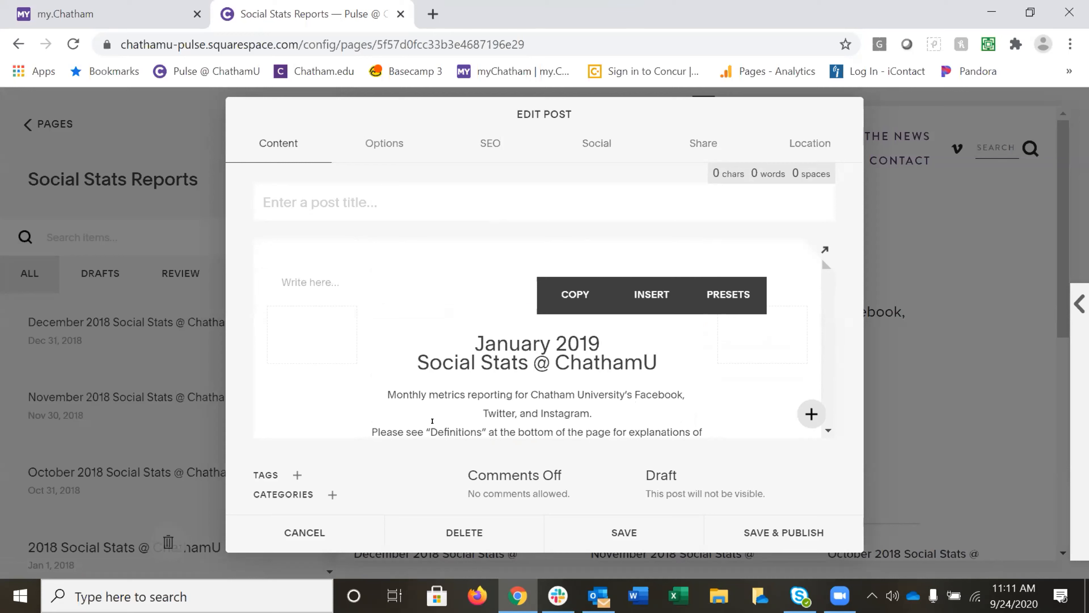
left_click_drag(474, 343, 667, 352)
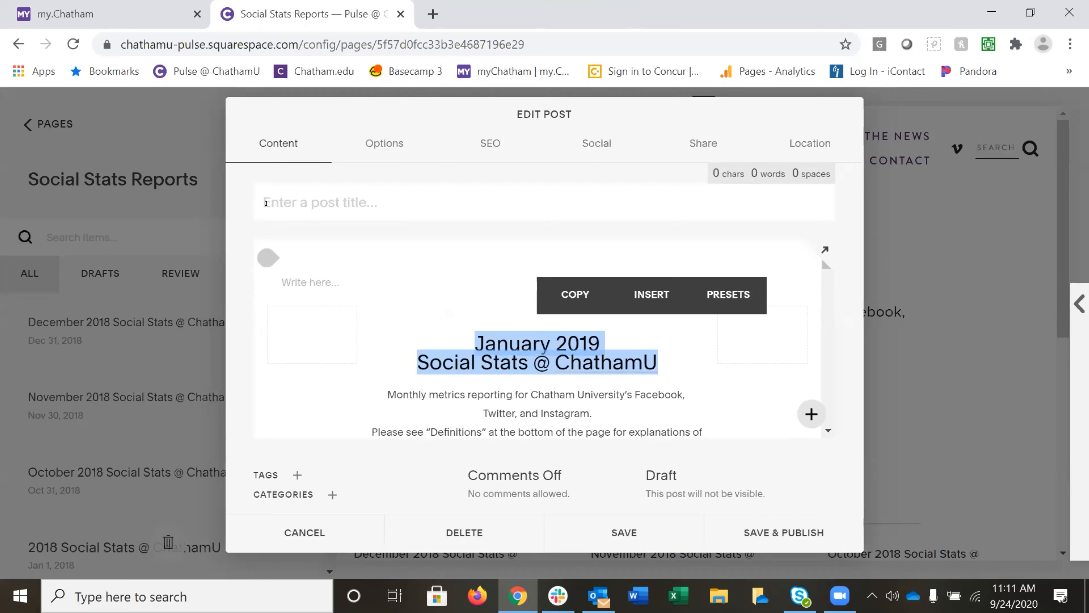
left_click(293, 196)
key("ctrl+v")
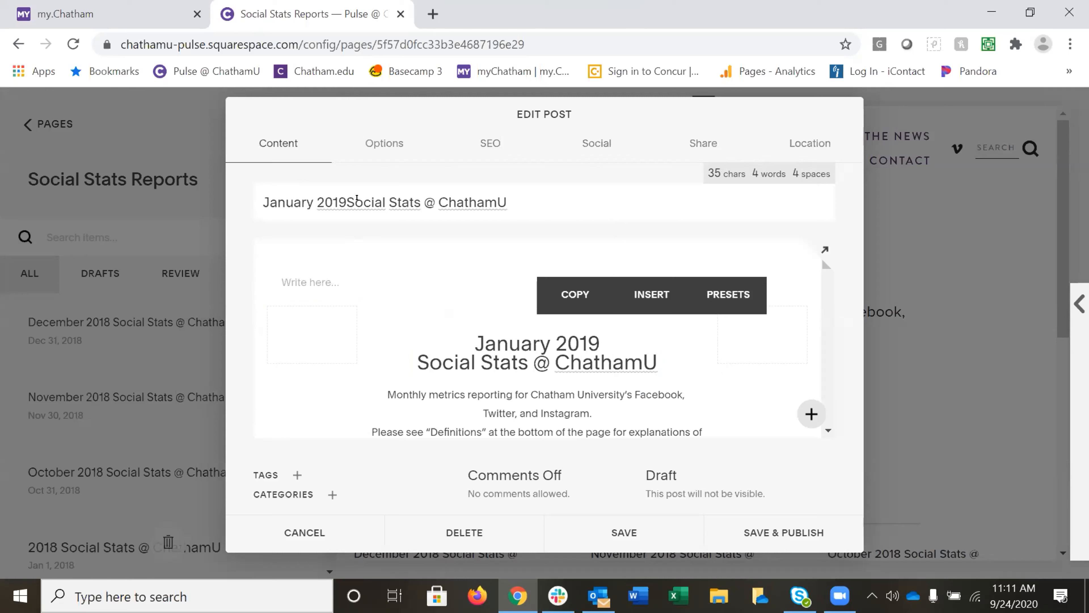
left_click(343, 195)
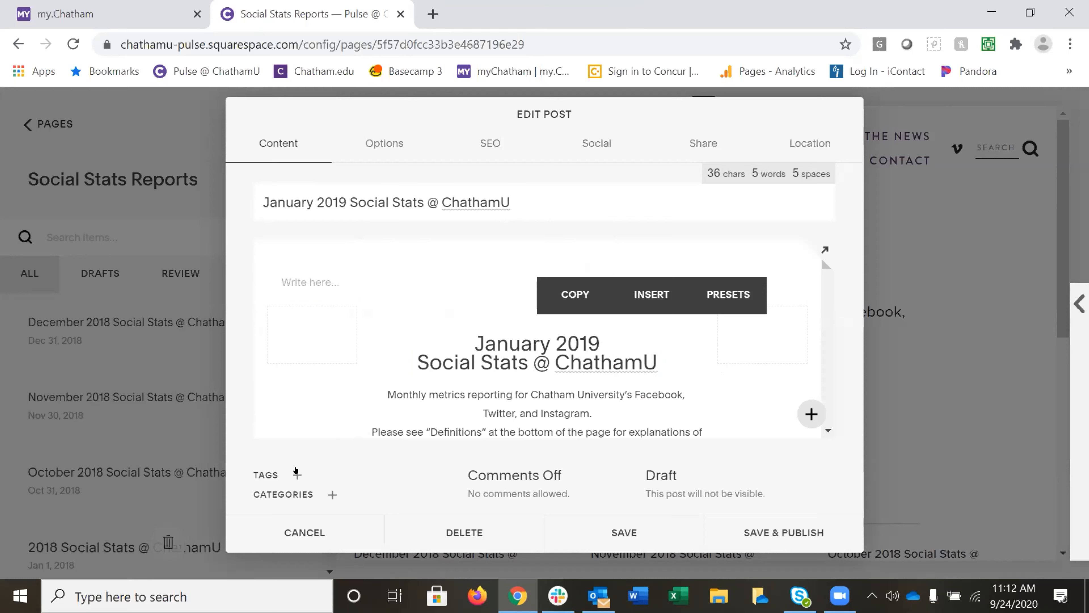
- Add the tags "2019" and "january 2019" to the post, and leave its categories empty
left_click(271, 470)
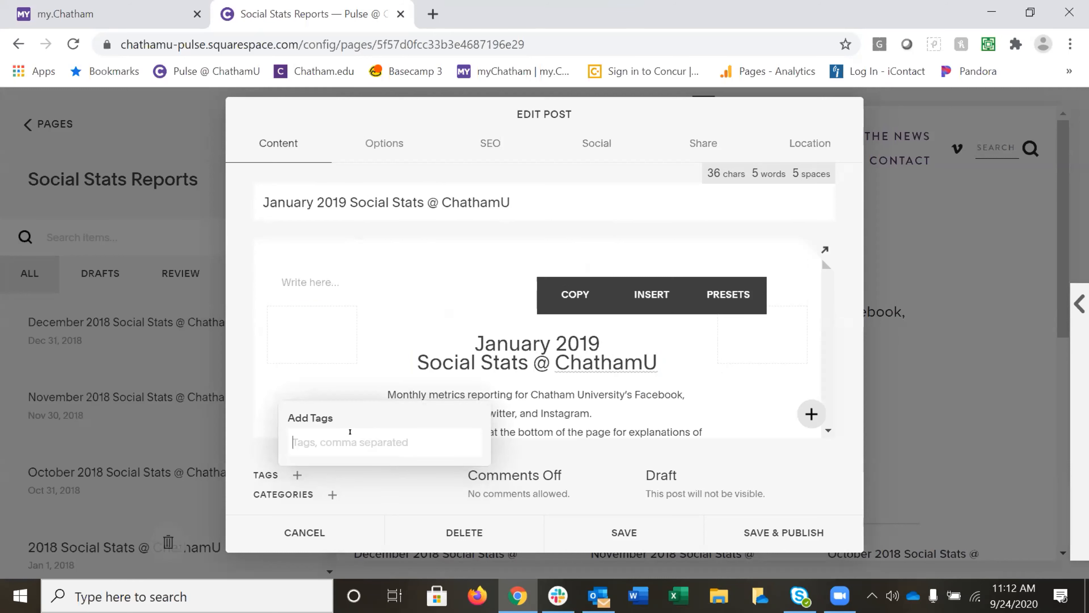
type("2019")
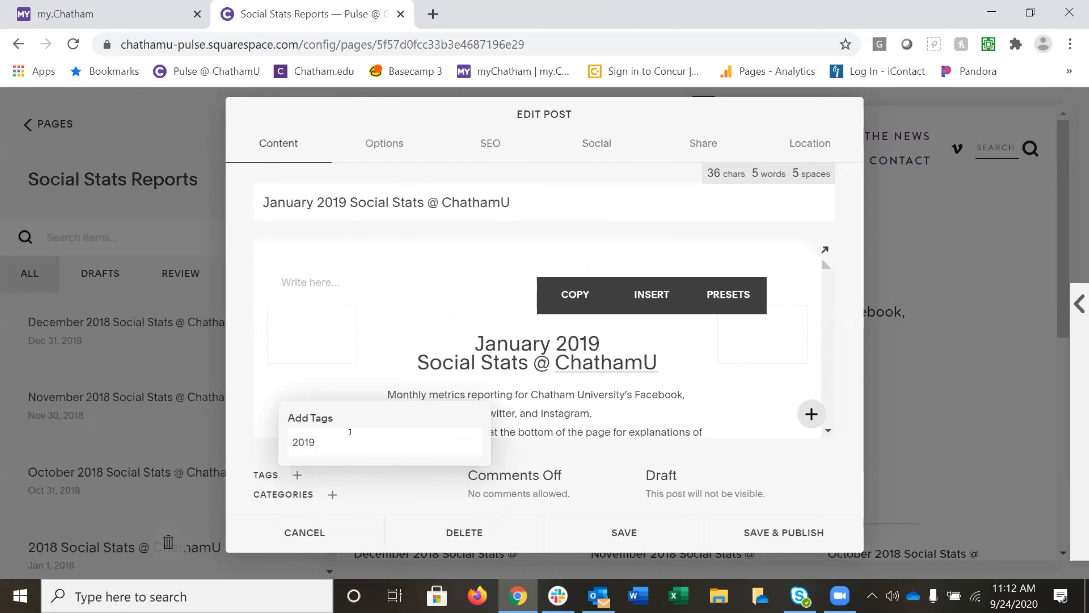
key("Return")
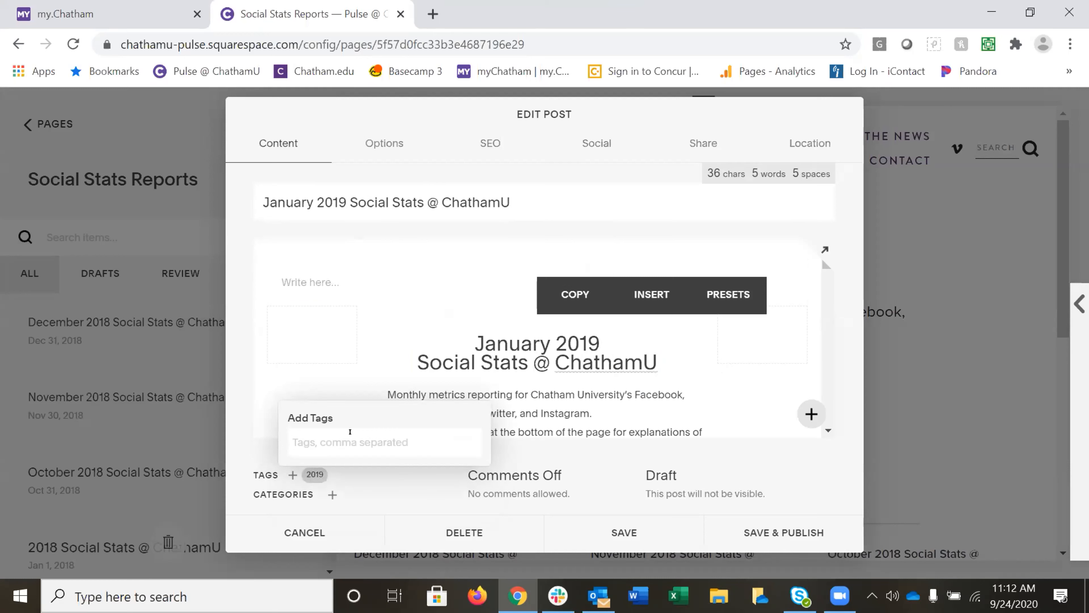
type("ja")
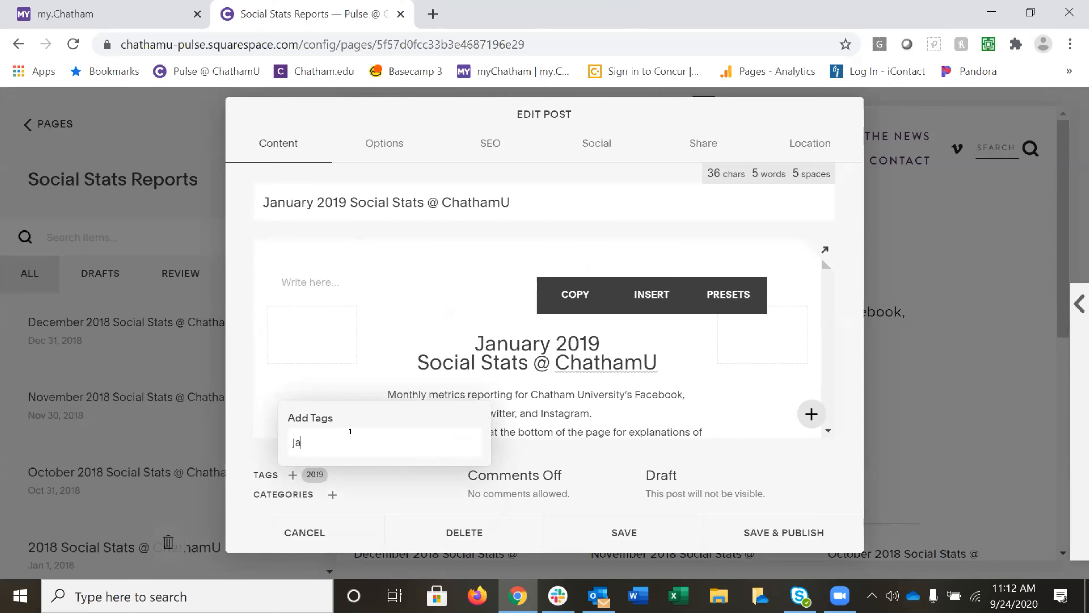
type("nuary 2019")
key("Return")
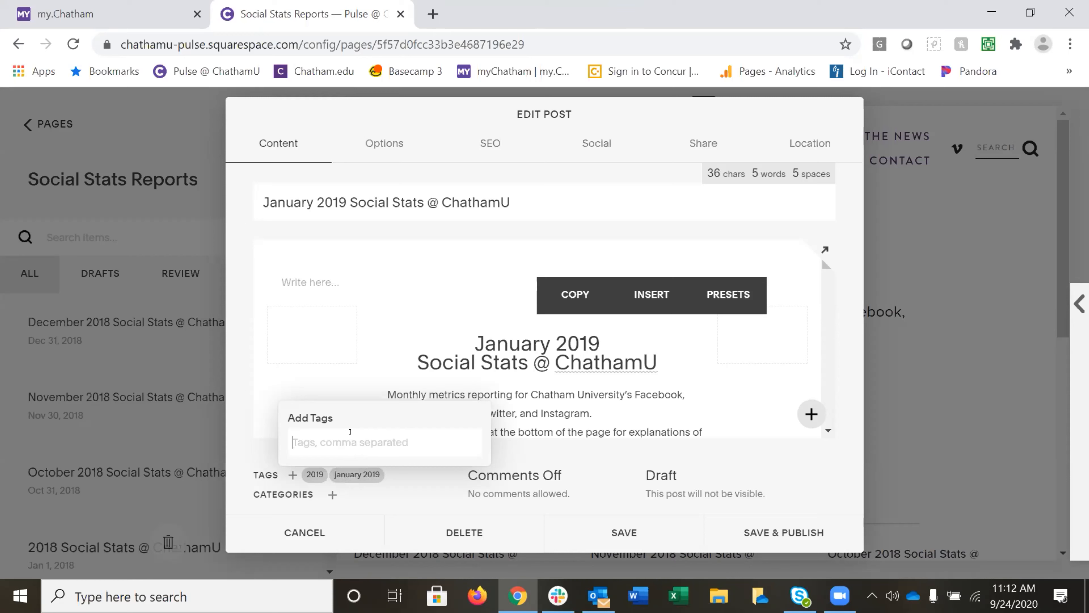
left_click(288, 495)
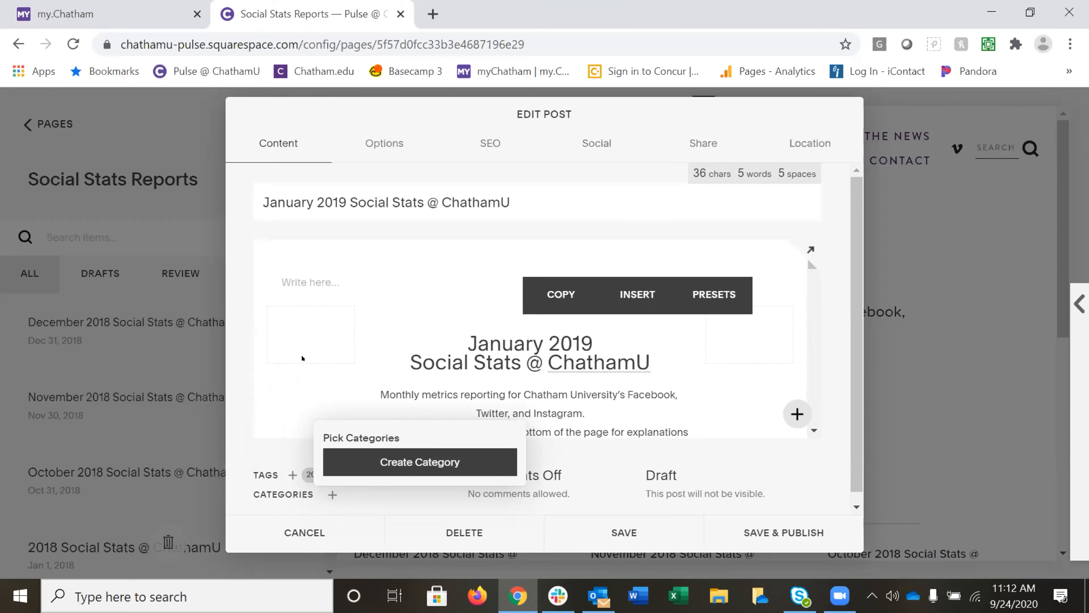
left_click(273, 448)
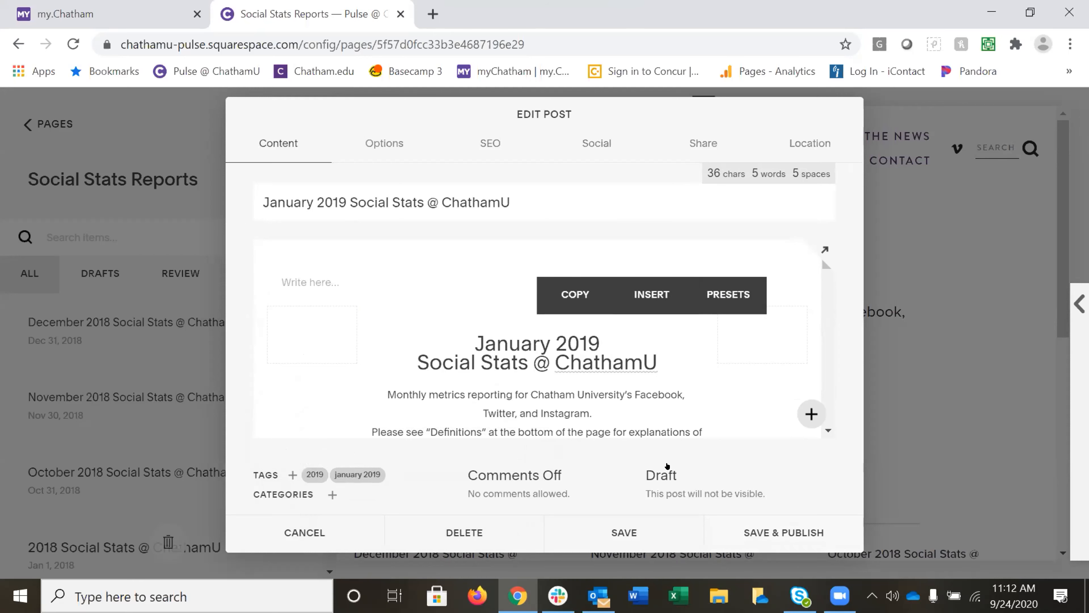
- Set the post's status to Published with a publication date of January 31, 2019, and save the post
left_click(669, 475)
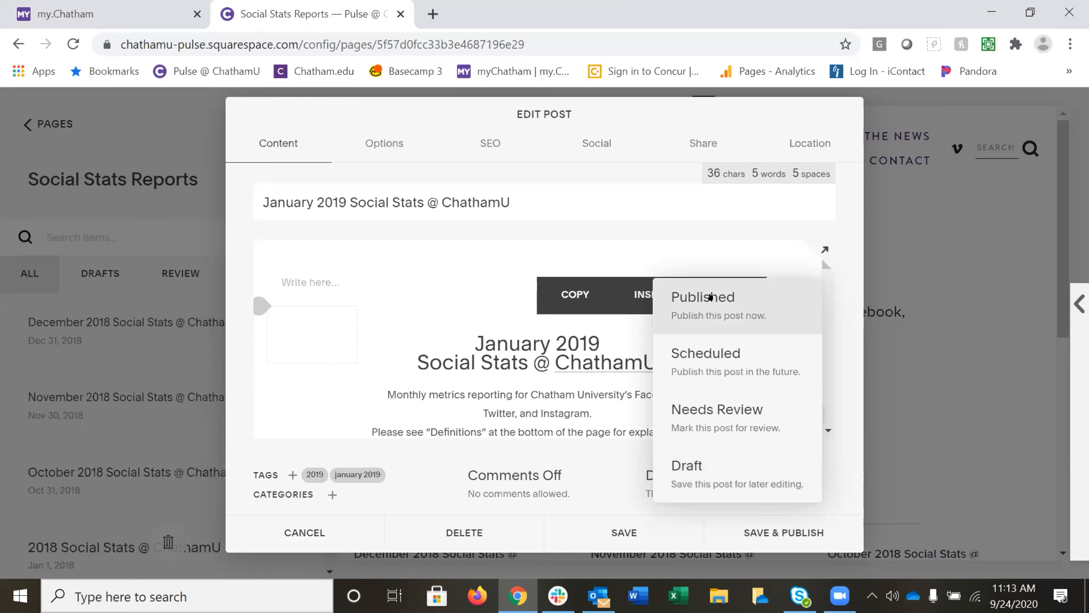
left_click(709, 297)
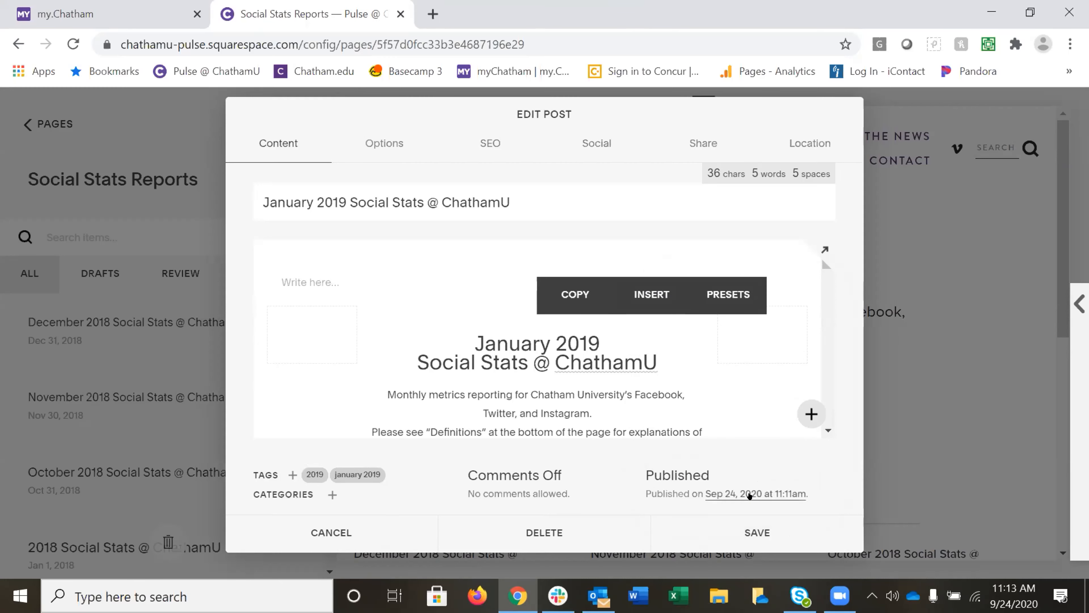
left_click(738, 494)
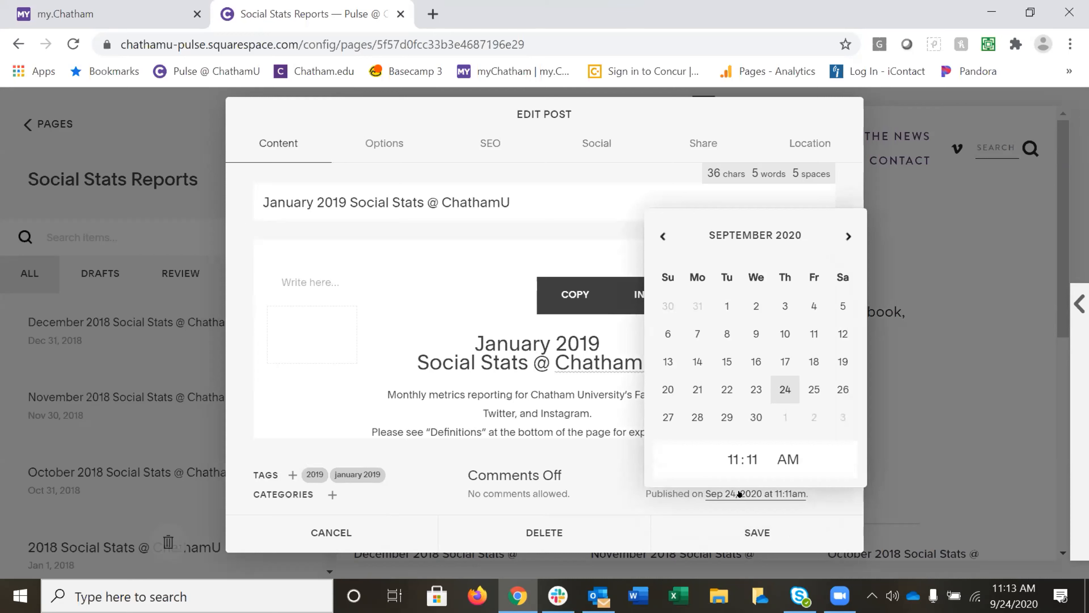
left_click(661, 235)
left_click(662, 235)
left_click(662, 235)
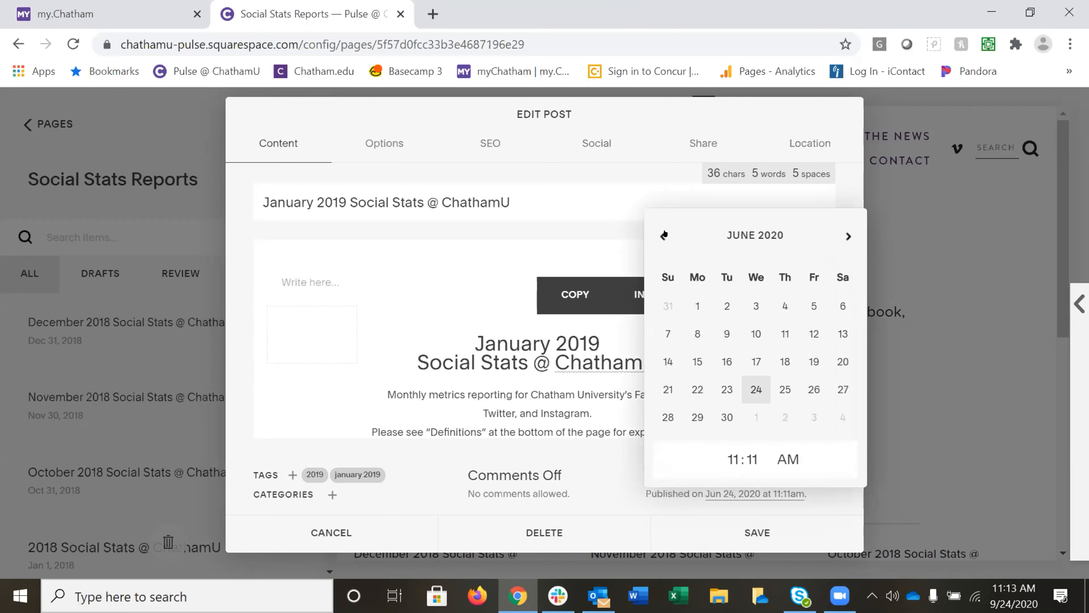
left_click(663, 235)
left_click(662, 235)
left_click(664, 234)
left_click(664, 234)
left_click(664, 235)
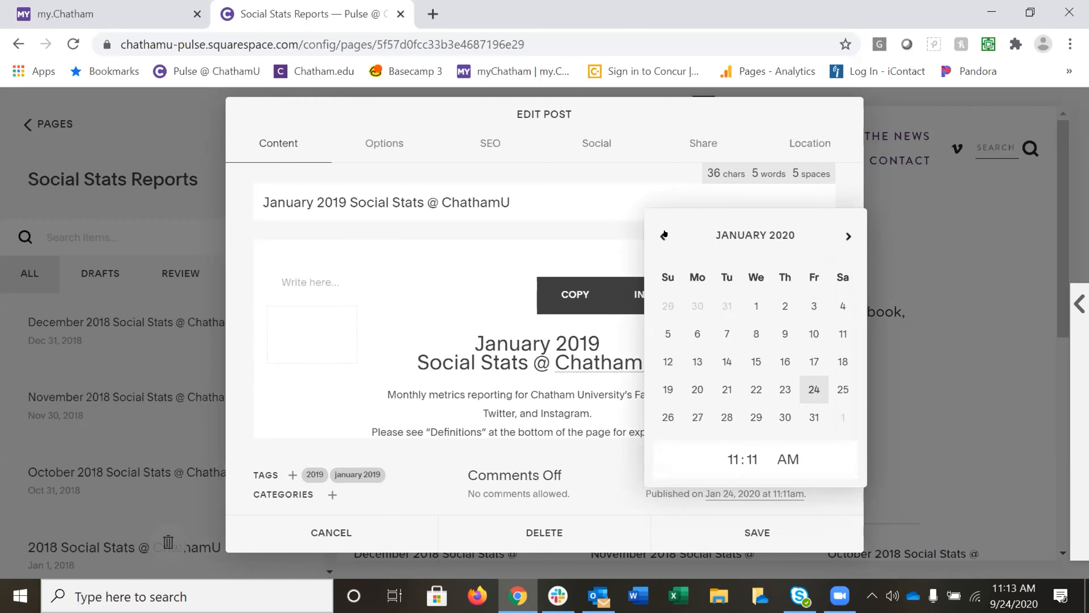
left_click(664, 235)
left_click(664, 235)
left_click(664, 235)
left_click(664, 234)
left_click(663, 235)
left_click(664, 235)
left_click(664, 234)
left_click(663, 235)
left_click(663, 235)
left_click(663, 235)
left_click(664, 235)
left_click(664, 235)
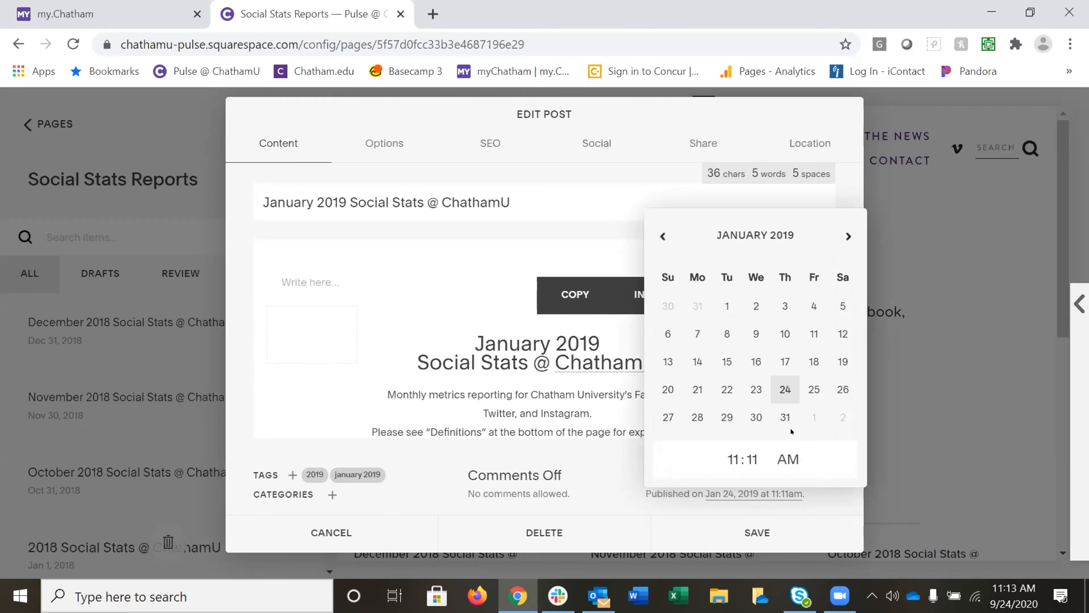
left_click(785, 418)
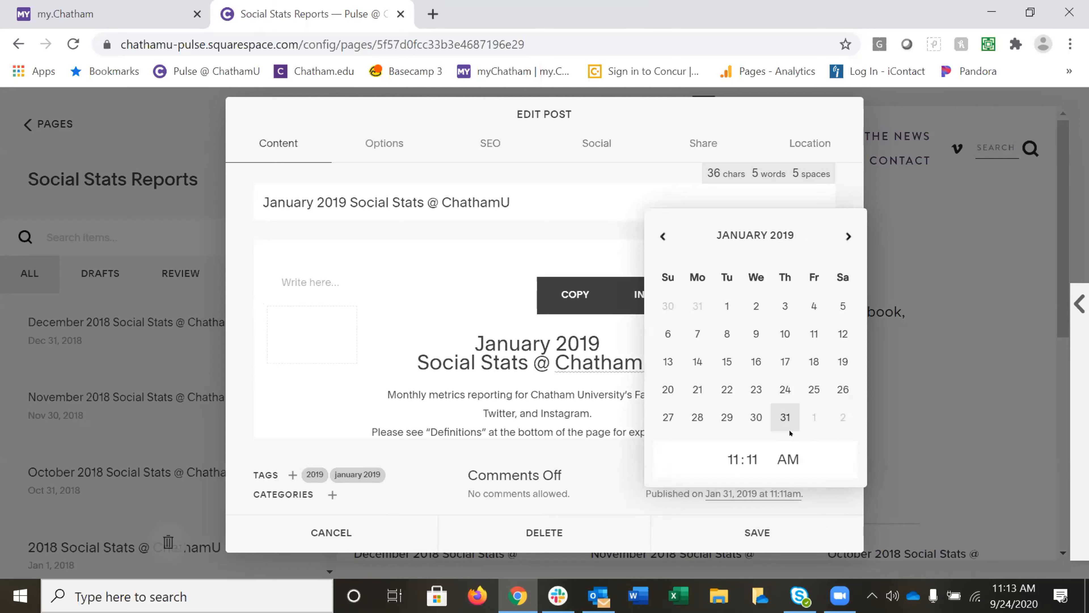
left_click(757, 532)
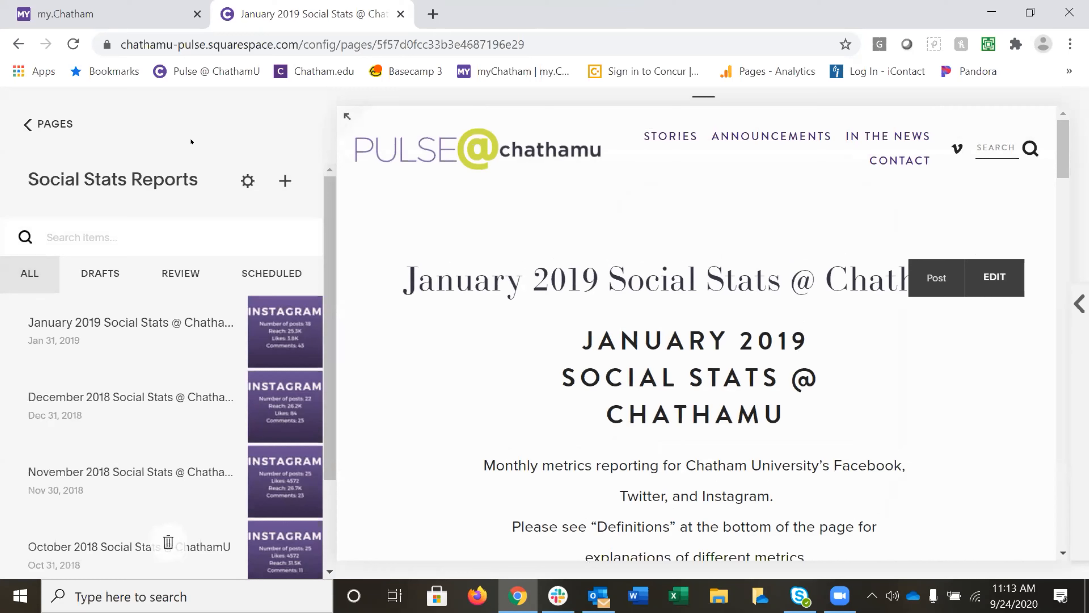
- Find the 2018 Social Stats @ ChathamU post in the blog's post list and open it for editing
mouse_move(576, 104)
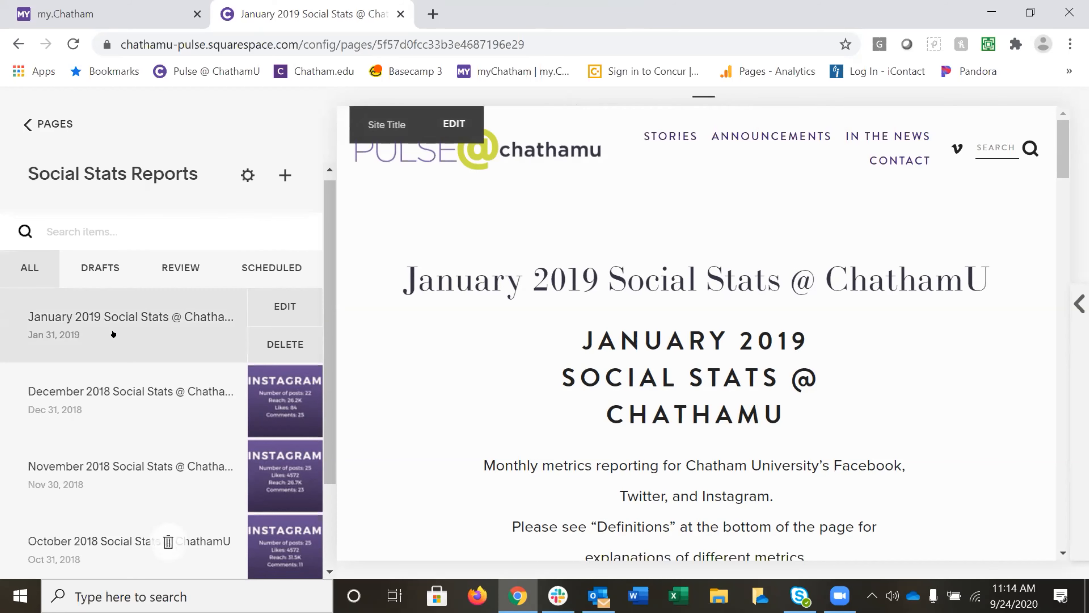
scroll(129, 301, "down", 2)
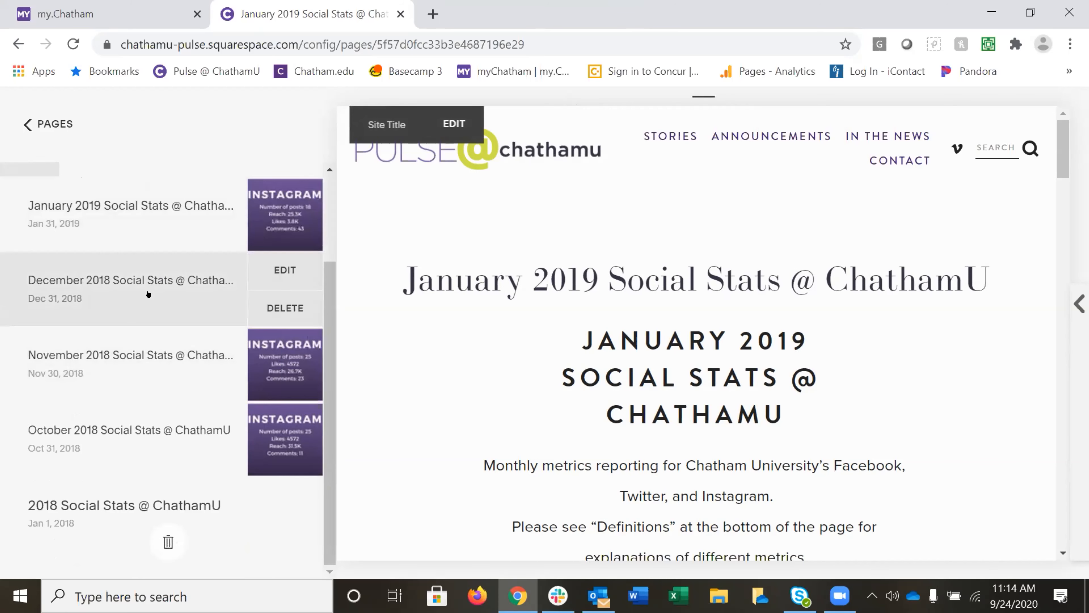
mouse_move(148, 503)
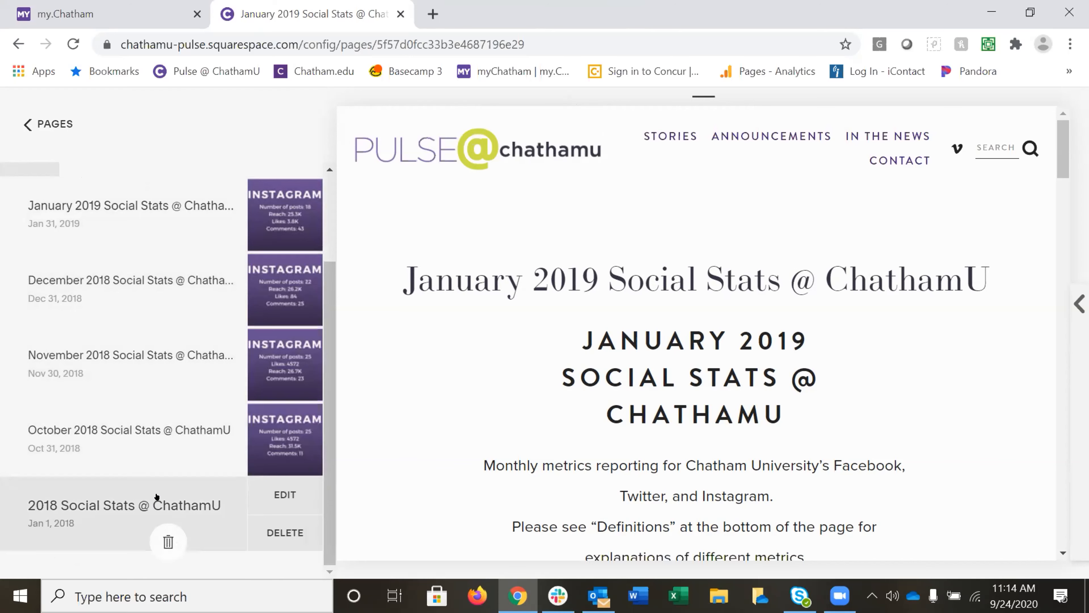
left_click(157, 496)
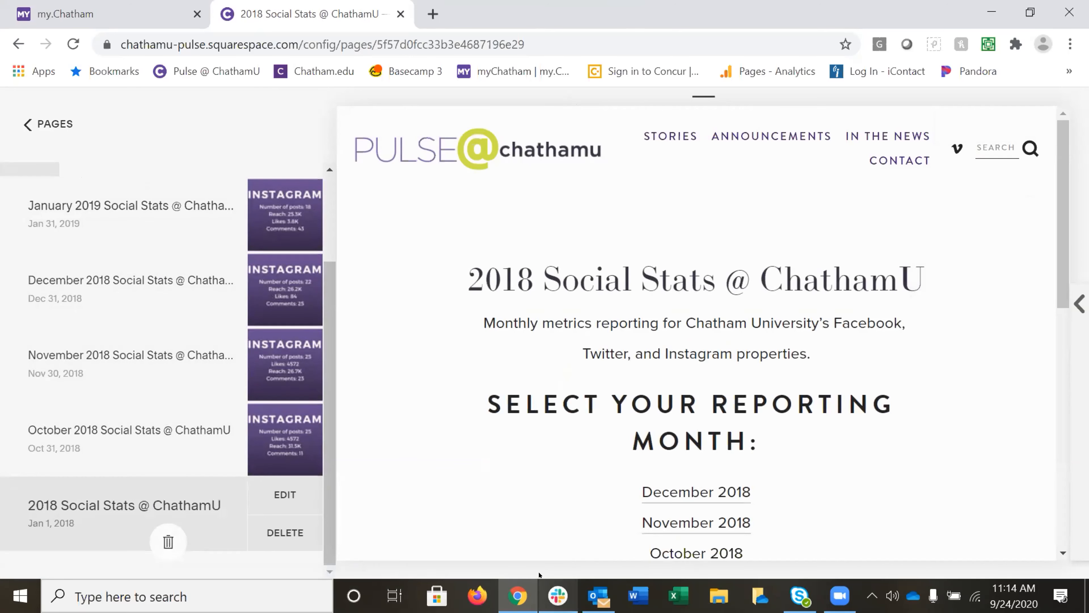
left_click(275, 484)
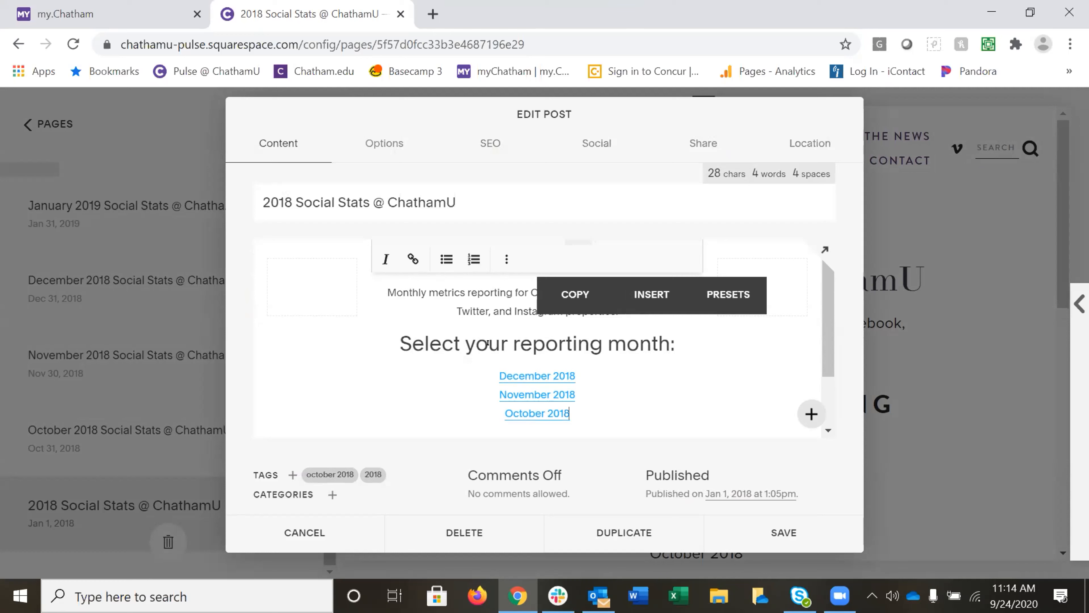
- Check the December 2018 link under "Select your reporting month" and review the December 2018 Social Stats post
left_click(529, 368)
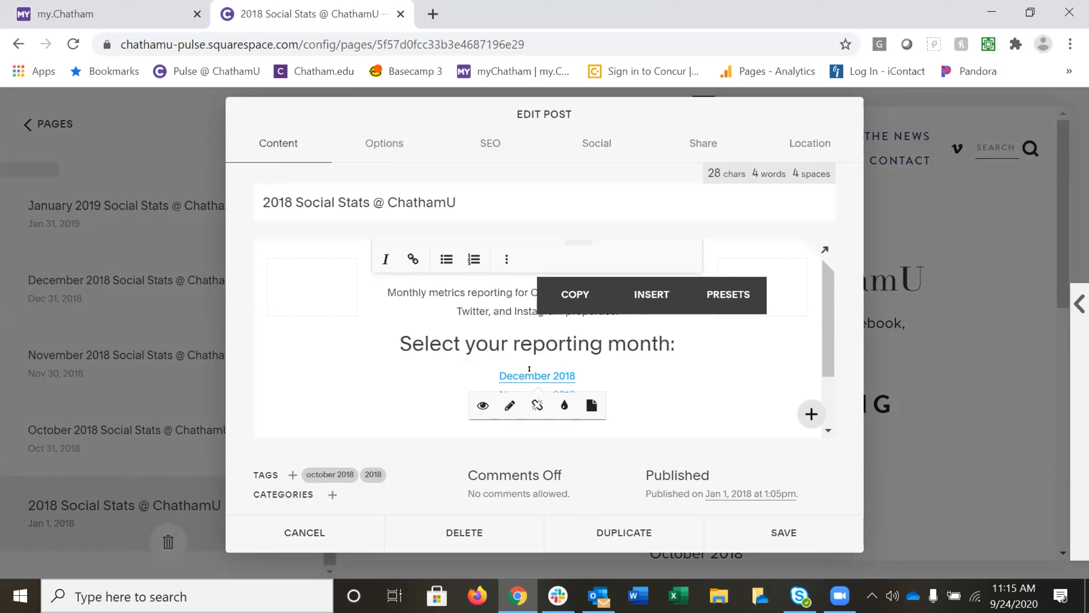
left_click(535, 405)
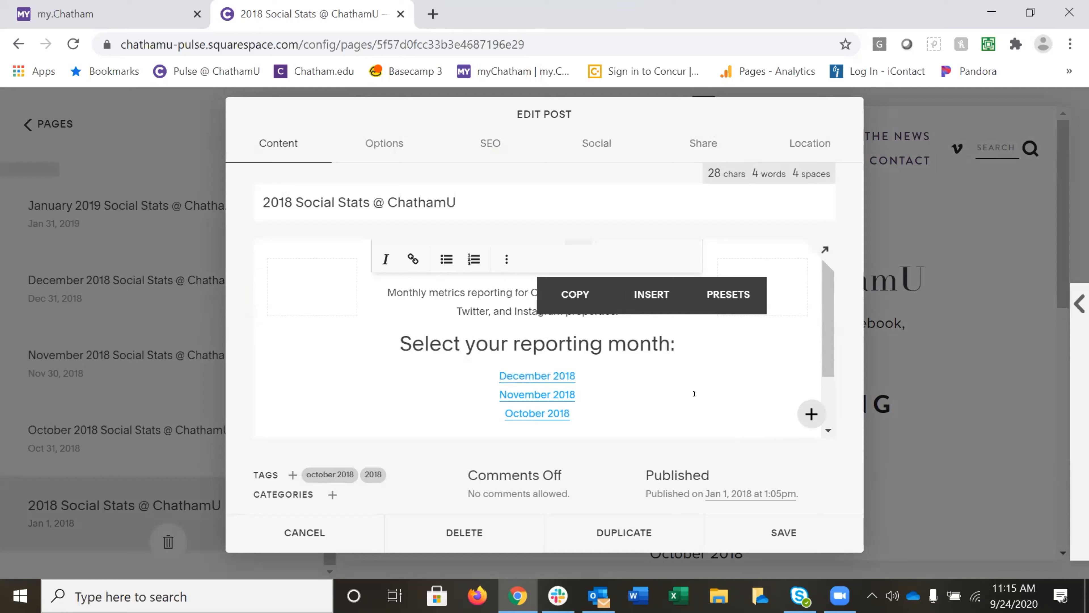
left_click(562, 373)
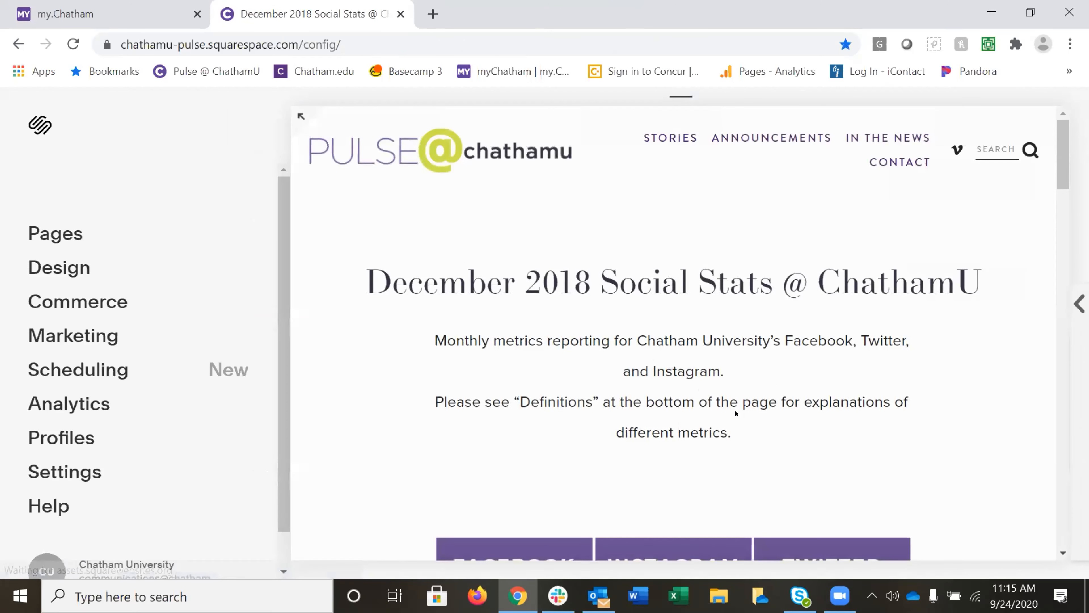
mouse_move(764, 493)
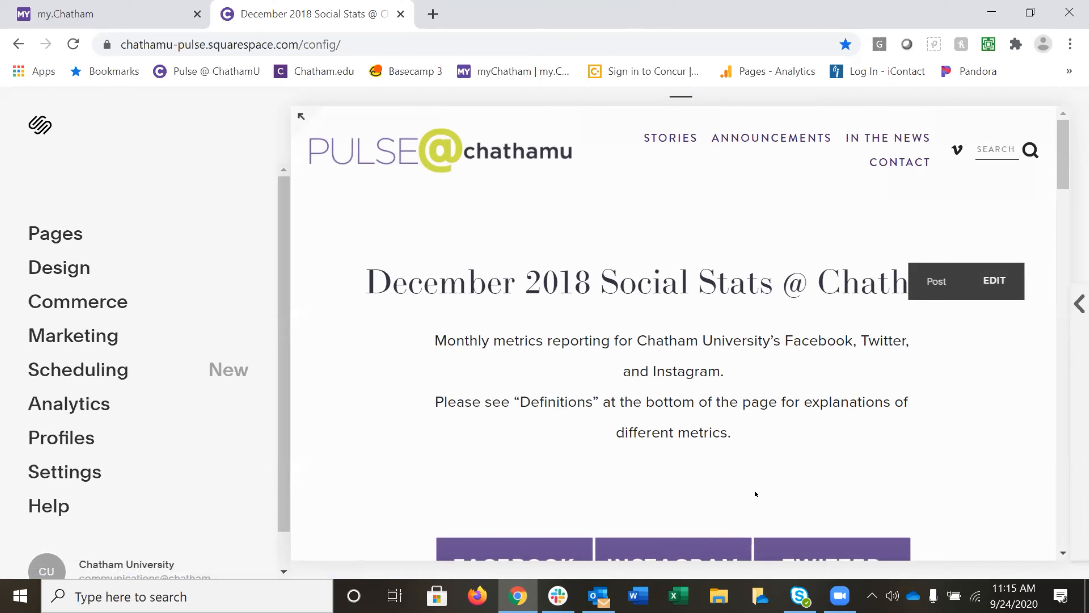
scroll(747, 439, "down", 5)
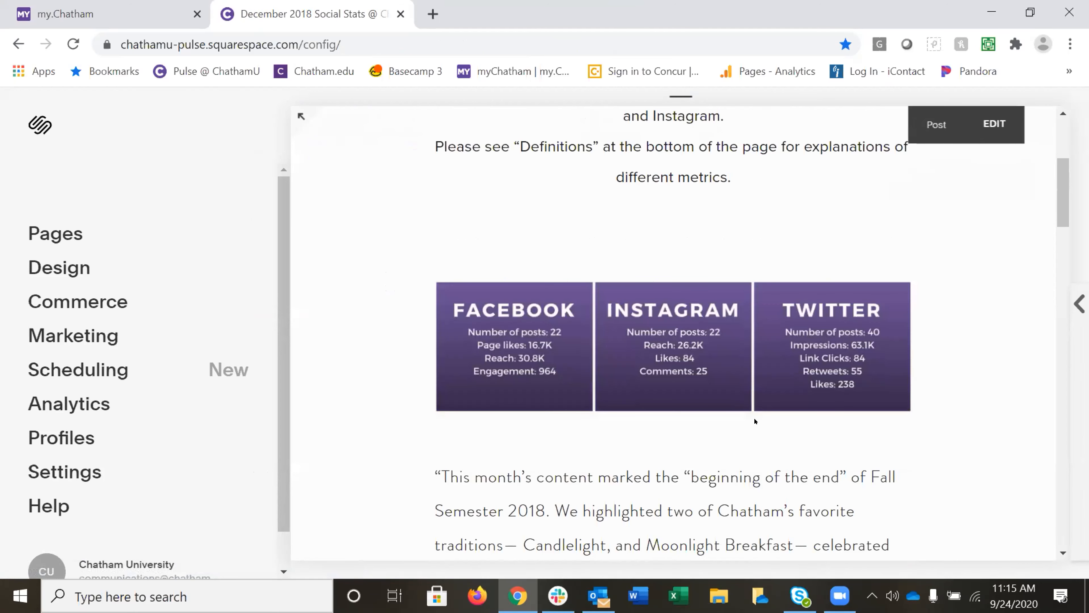
- Read through the December 2018 Social Stats post from its title to the previous and next post links
scroll(755, 418, "up", 5)
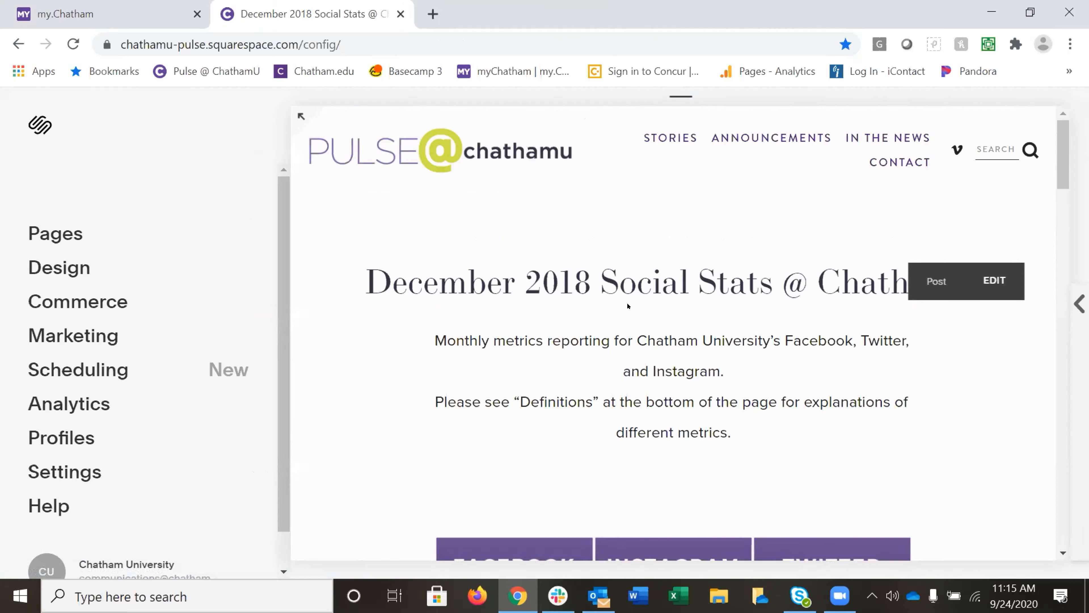
scroll(628, 306, "down", 11)
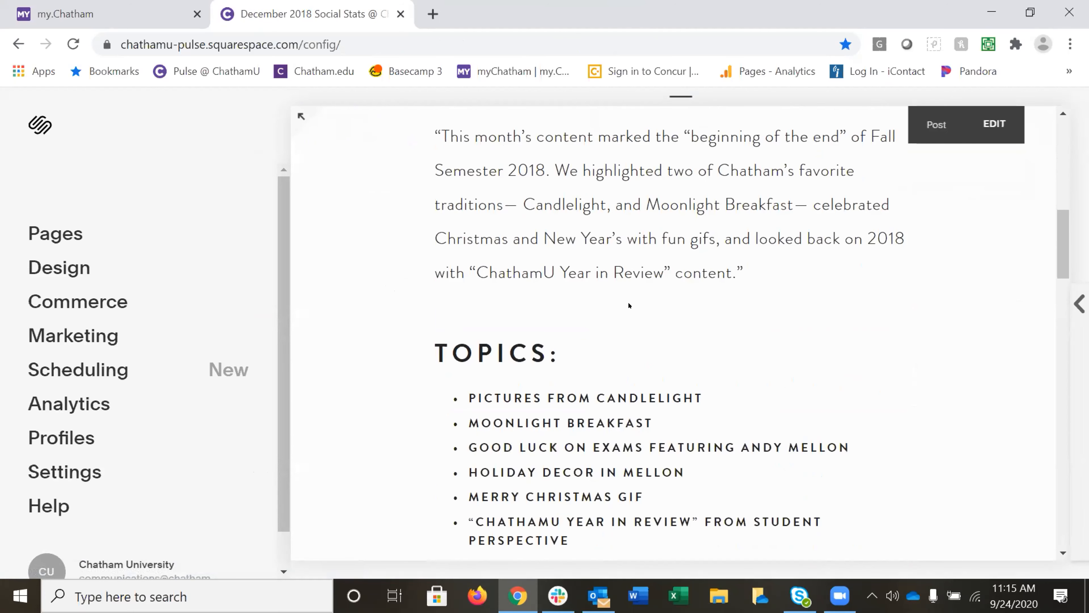
scroll(628, 306, "down", 15)
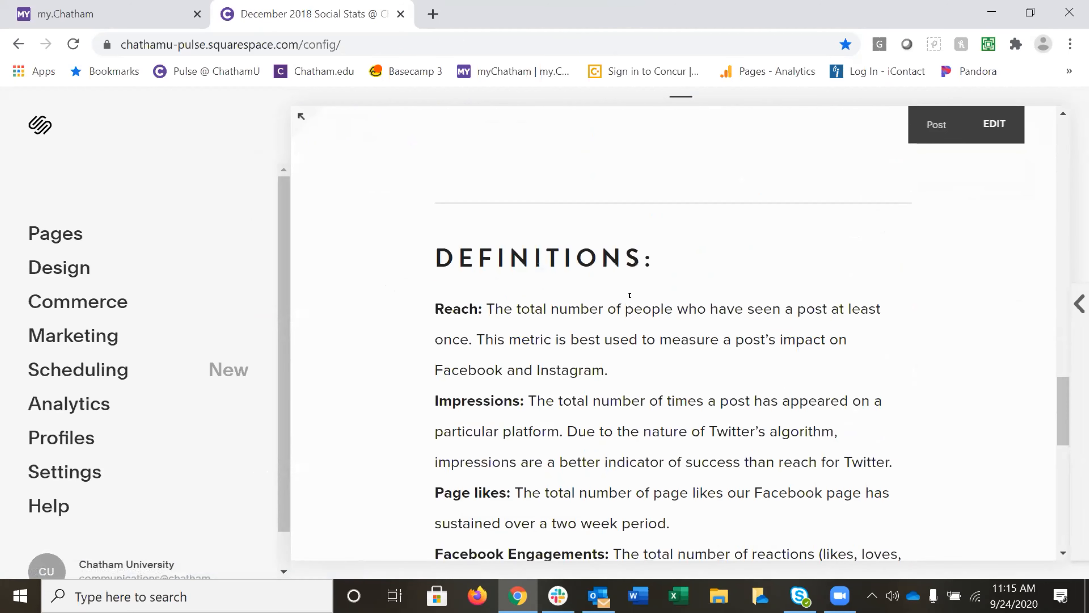
scroll(629, 295, "down", 10)
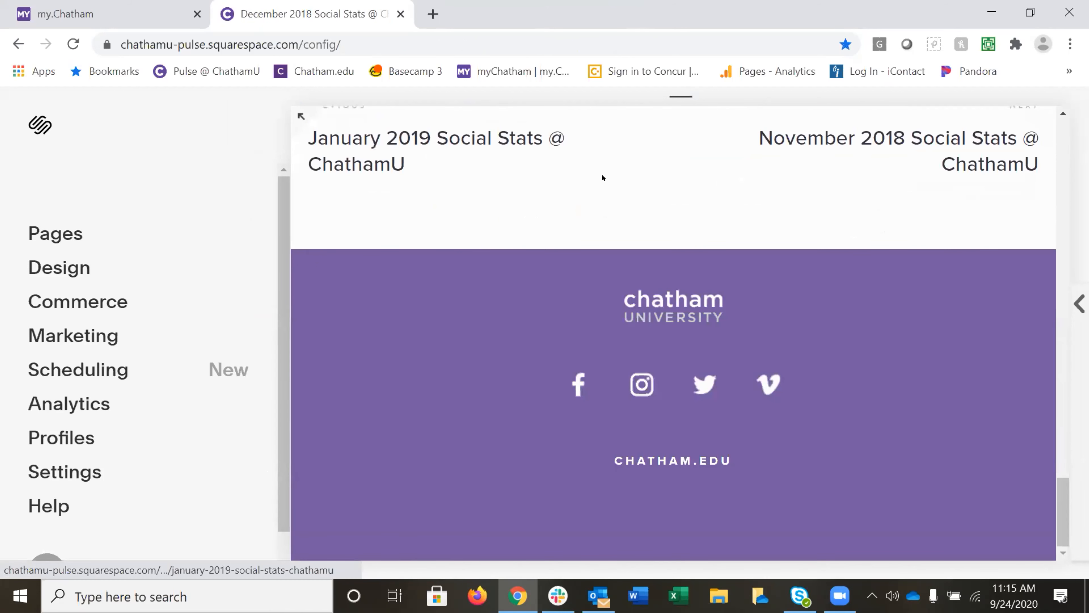
scroll(602, 178, "up", 2)
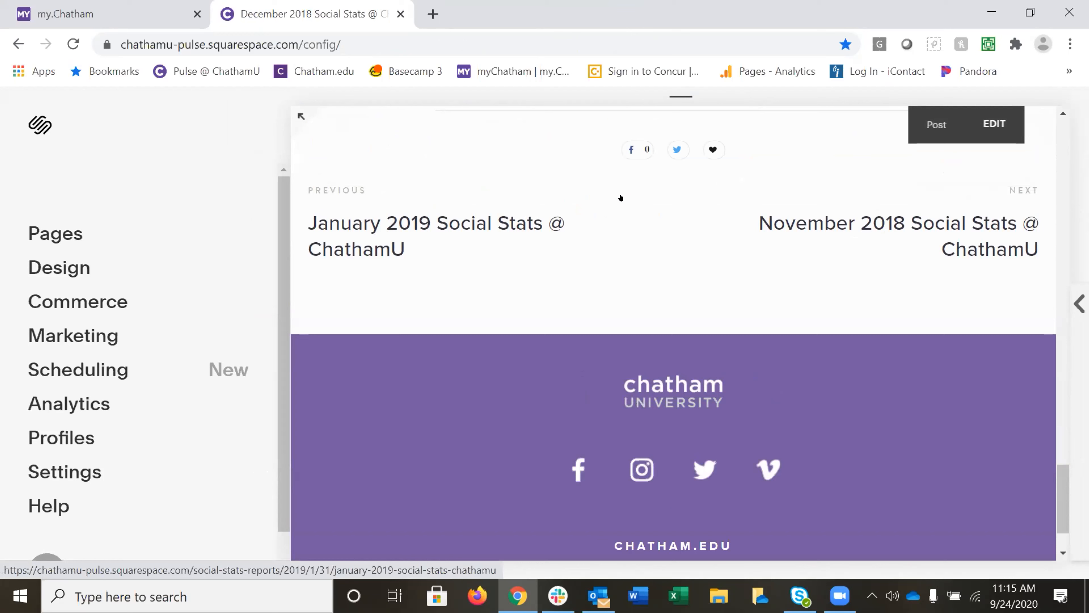
- Follow the next-post links to the November 2018 and October 2018 Social Stats posts and skim each one
left_click(928, 214)
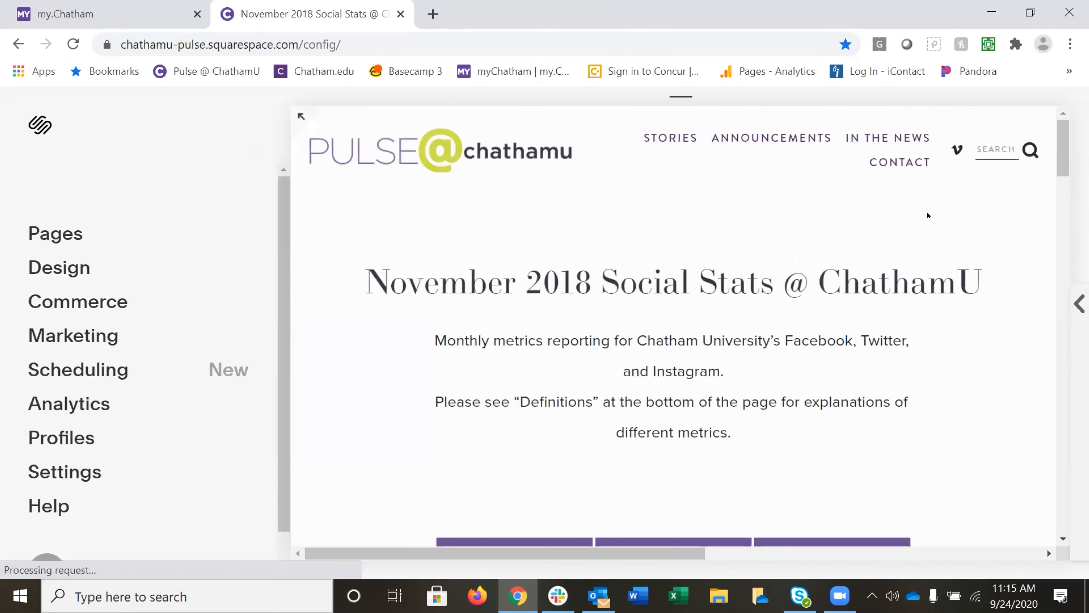
scroll(758, 276, "down", 15)
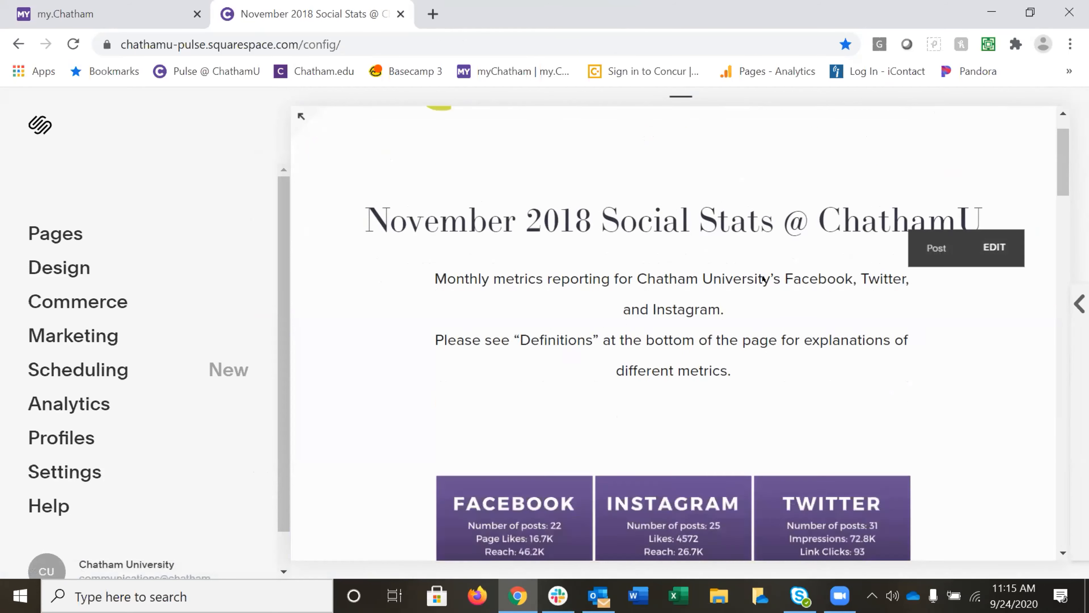
scroll(758, 276, "down", 15)
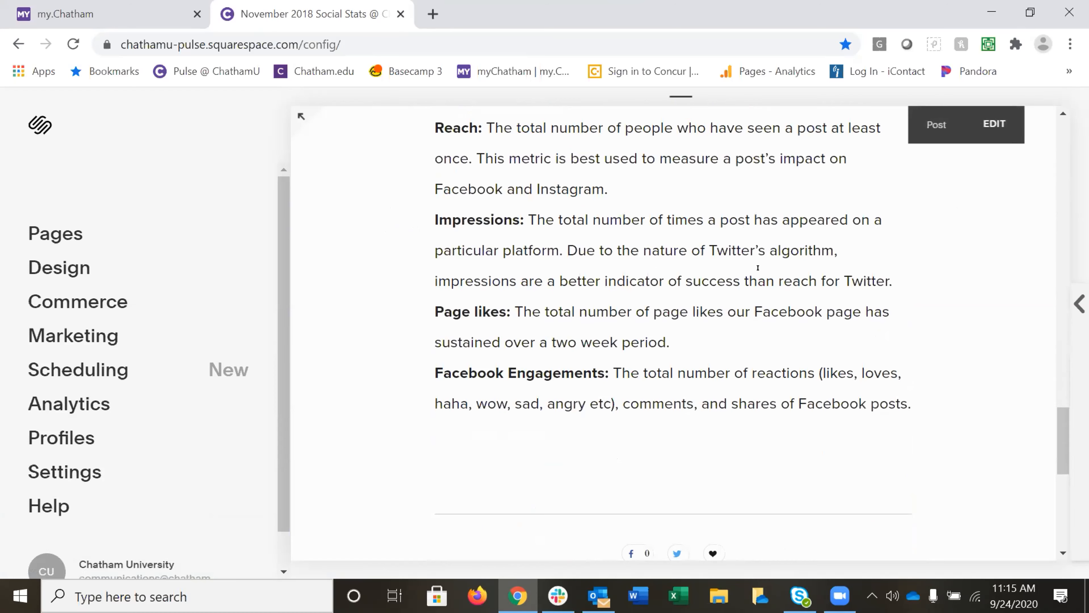
left_click(959, 134)
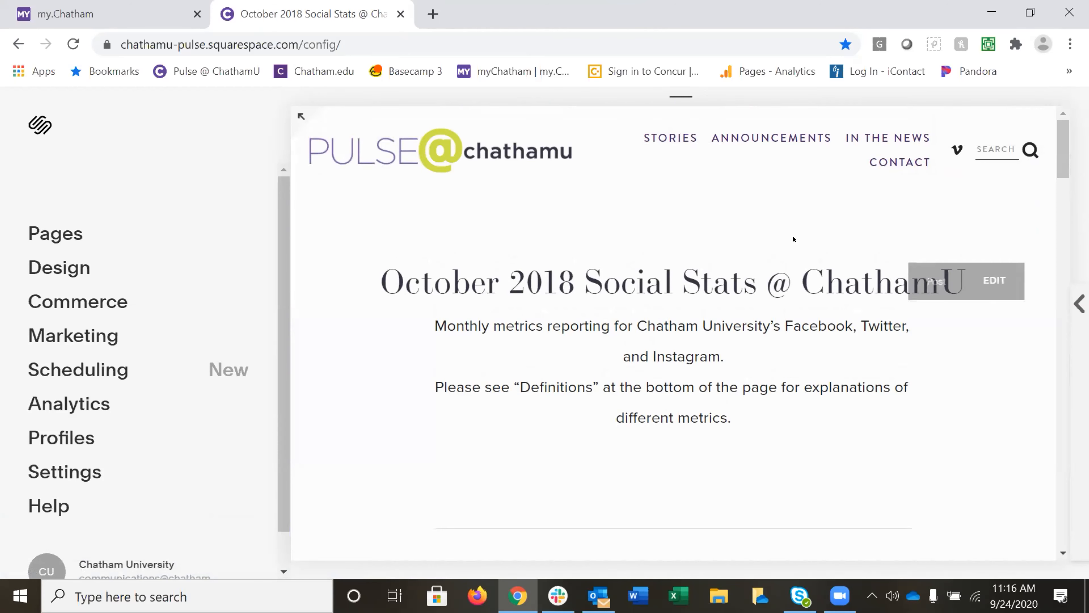
scroll(802, 239, "down", 10)
scroll(800, 240, "down", 15)
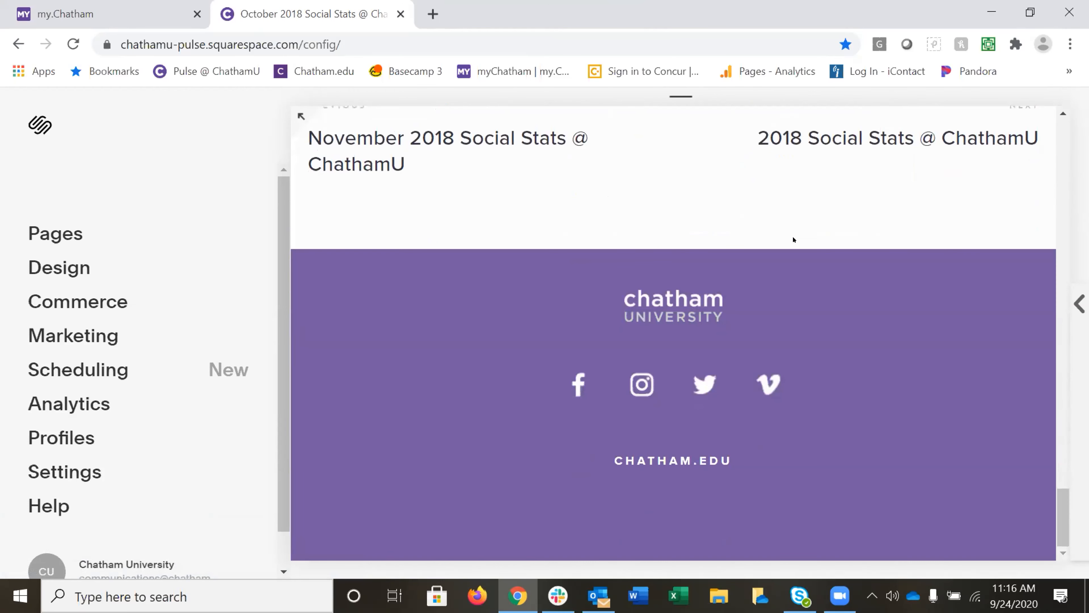
- Go on to the 2018 Social Stats @ ChathamU post and inspect its December 2018 and October 2018 reporting-month links
left_click(849, 132)
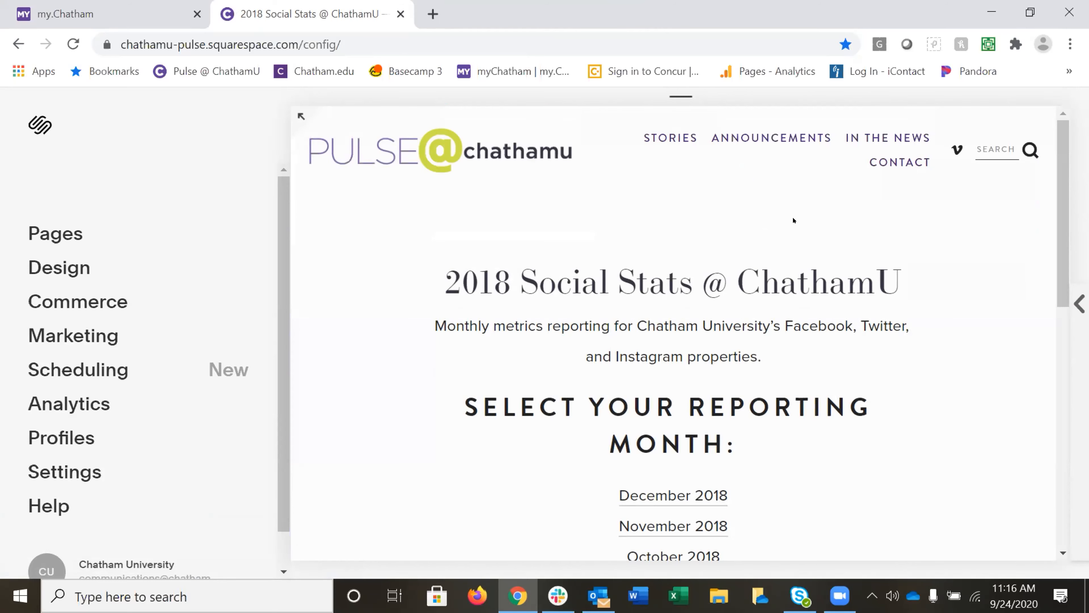
scroll(793, 220, "down", 4)
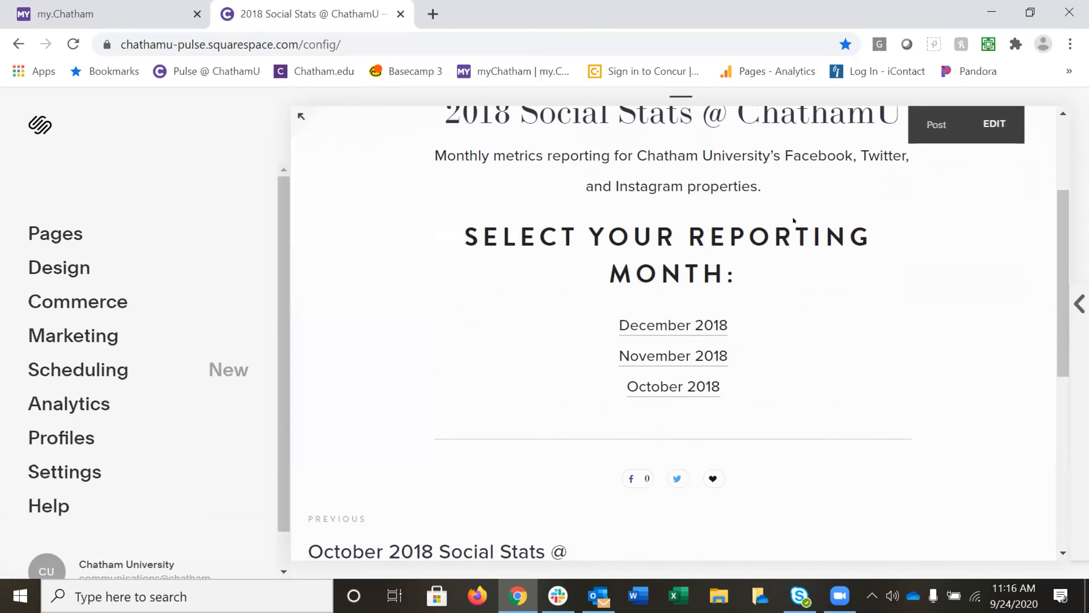
right_click(701, 323)
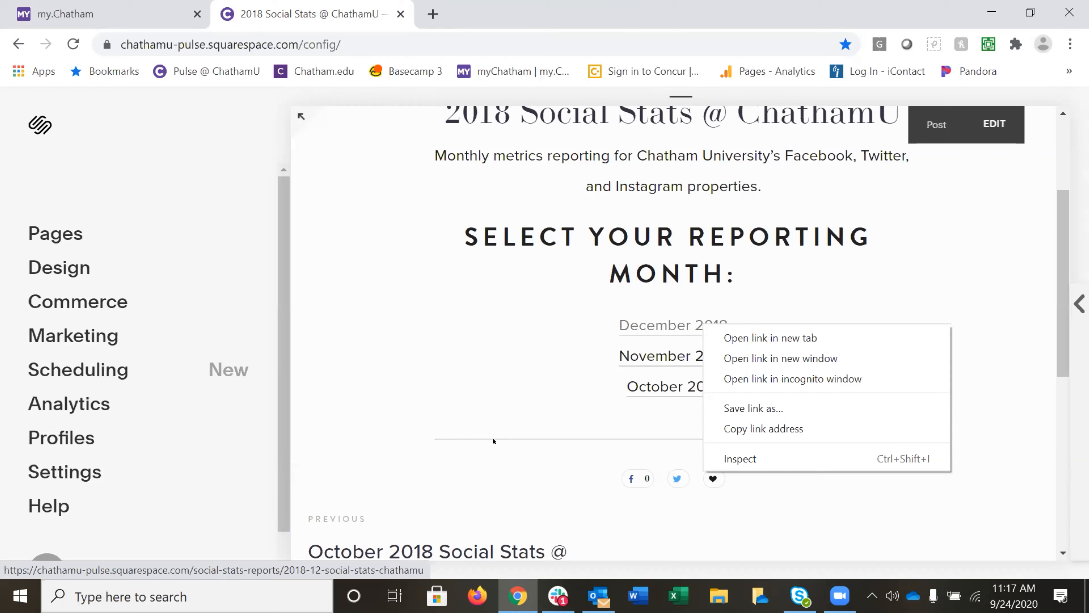
right_click(673, 387)
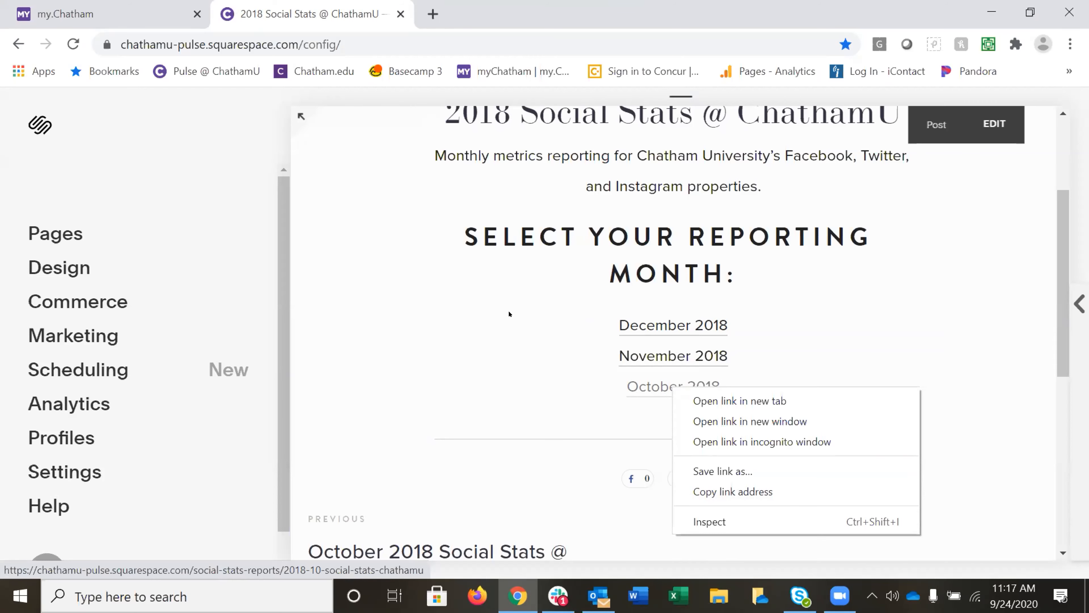
left_click(513, 296)
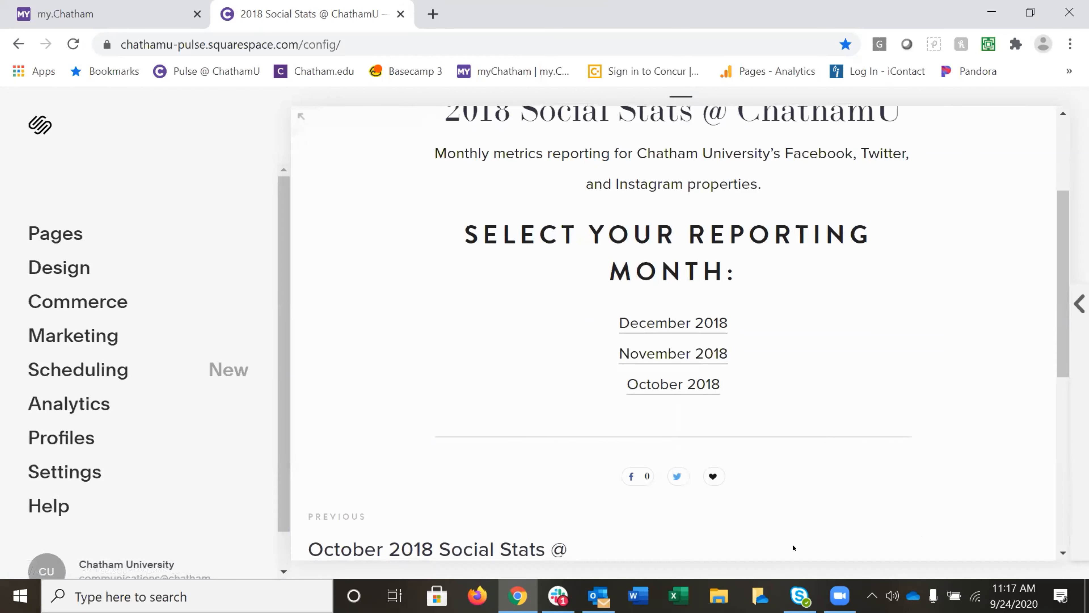
scroll(794, 548, "down", 8)
scroll(773, 331, "up", 6)
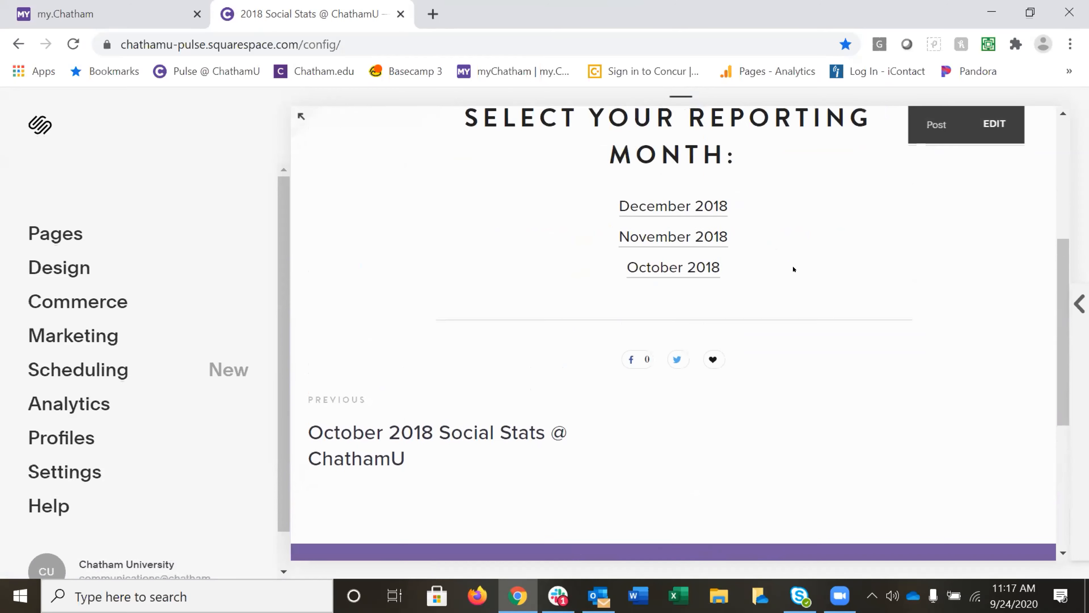
scroll(794, 269, "up", 5)
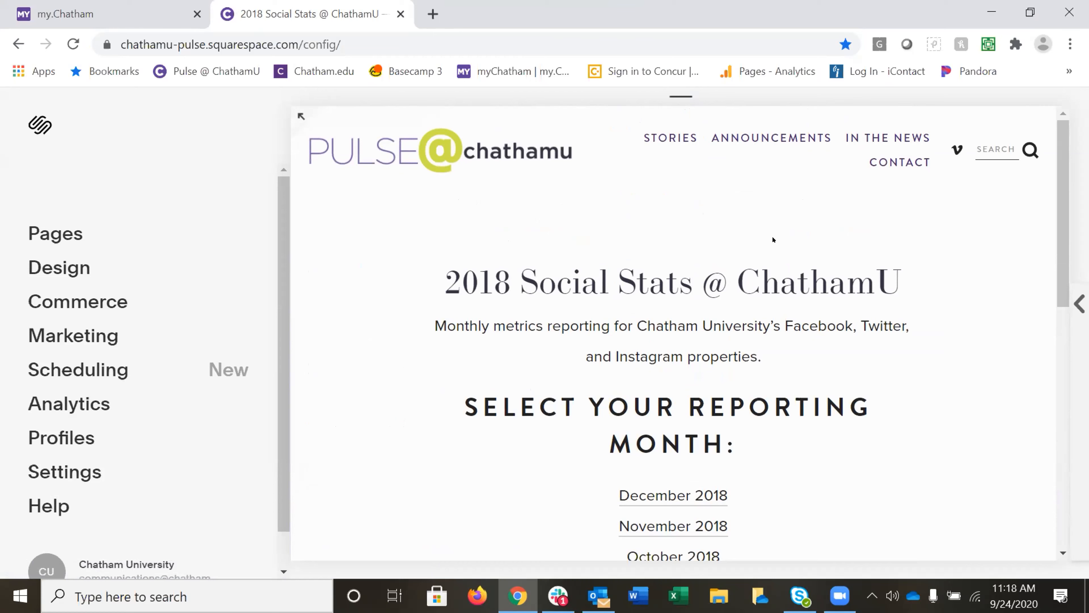
- Find the February 2019 Social Stats @ ChathamU page among the site's Social Stats pages and open it for editing
mouse_move(763, 249)
left_click(51, 232)
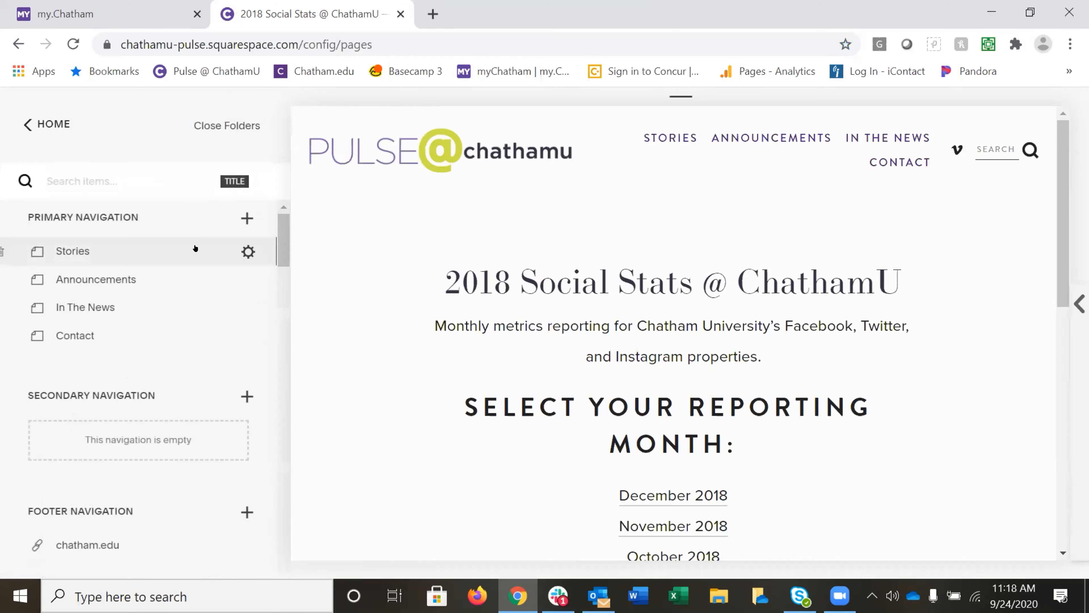
scroll(195, 248, "down", 5)
scroll(195, 220, "down", 5)
scroll(195, 224, "down", 6)
scroll(195, 275, "up", 4)
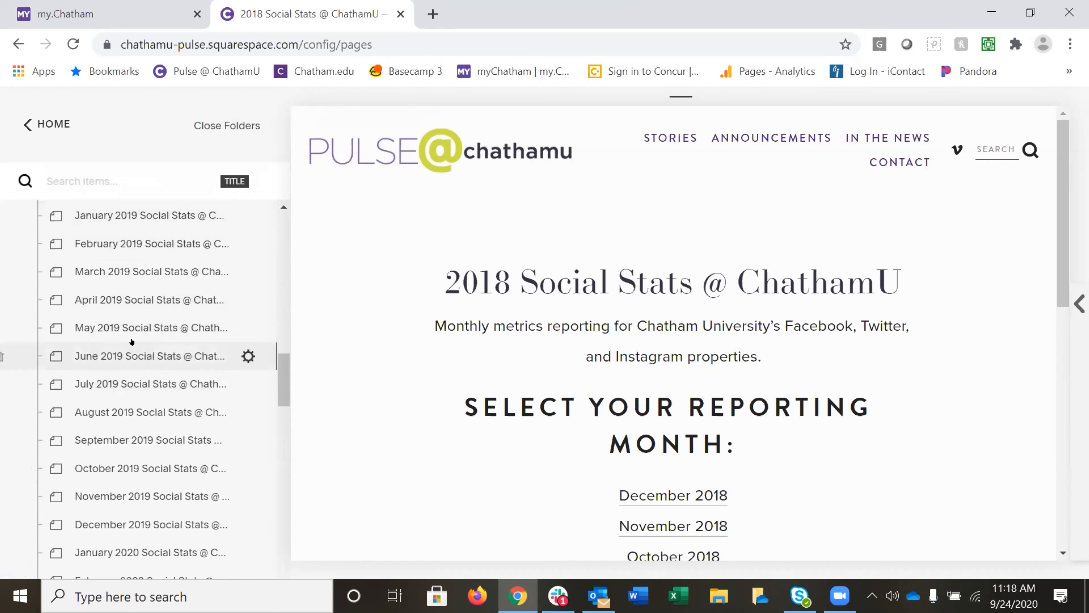
scroll(132, 341, "up", 2)
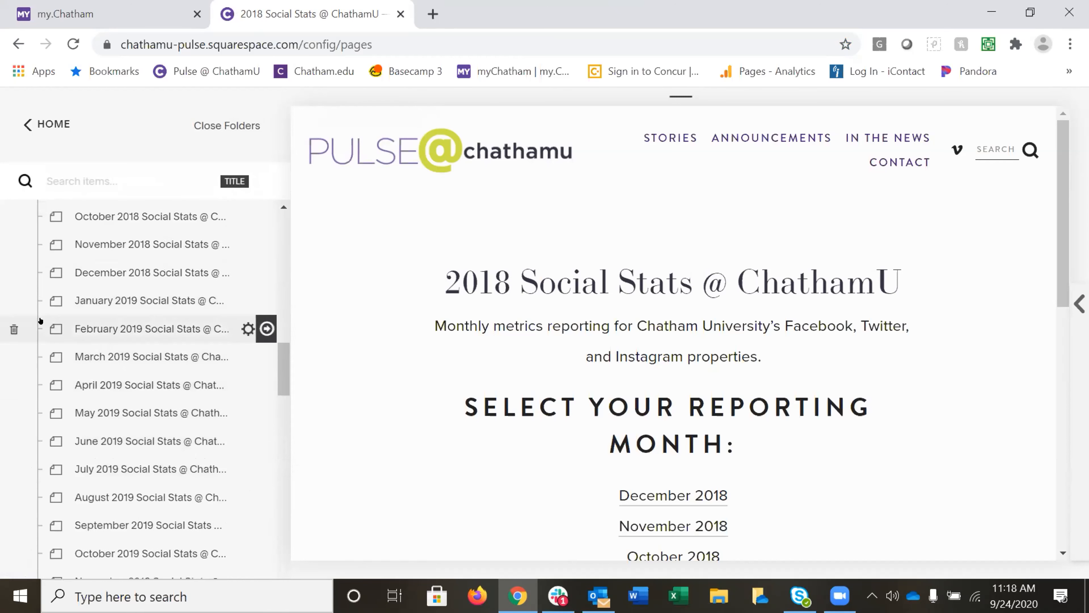
left_click(51, 323)
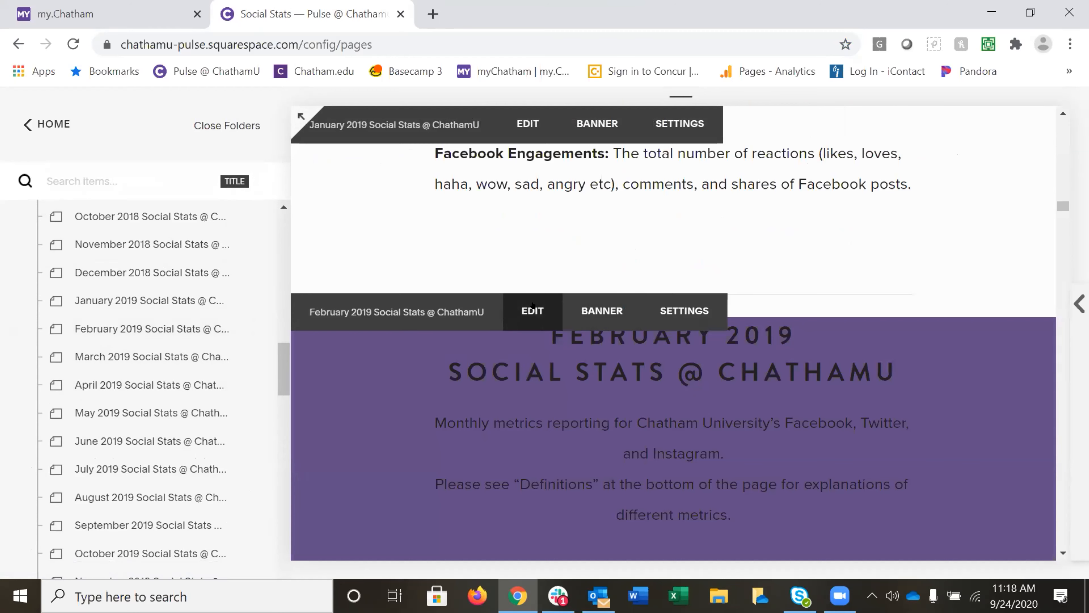
left_click(532, 309)
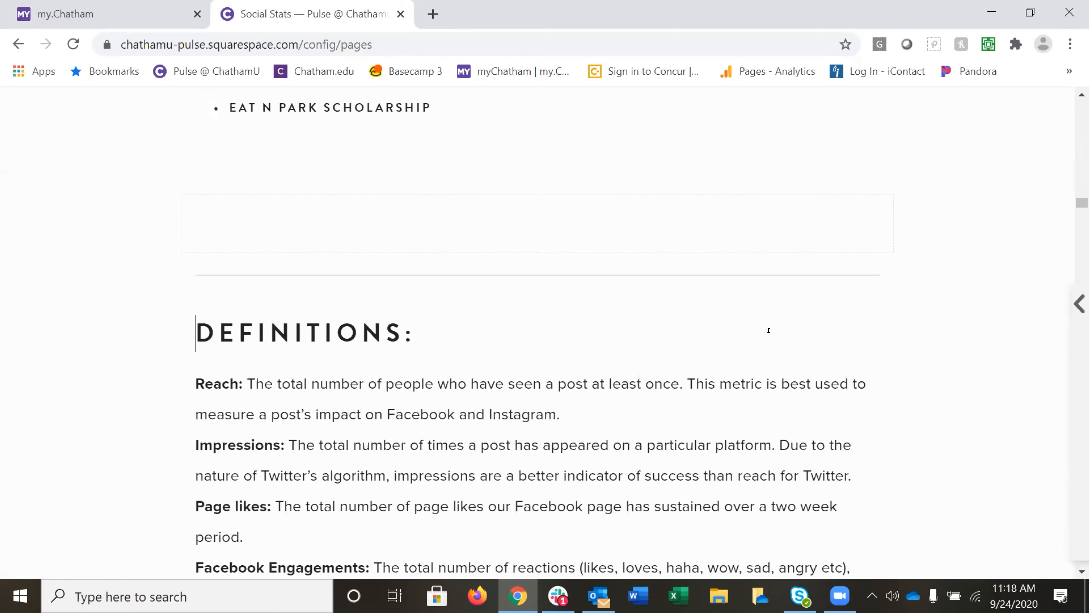
- Copy the layout data of the February 2019 Social Stats page and exit its editor without saving
scroll(769, 330, "up", 10)
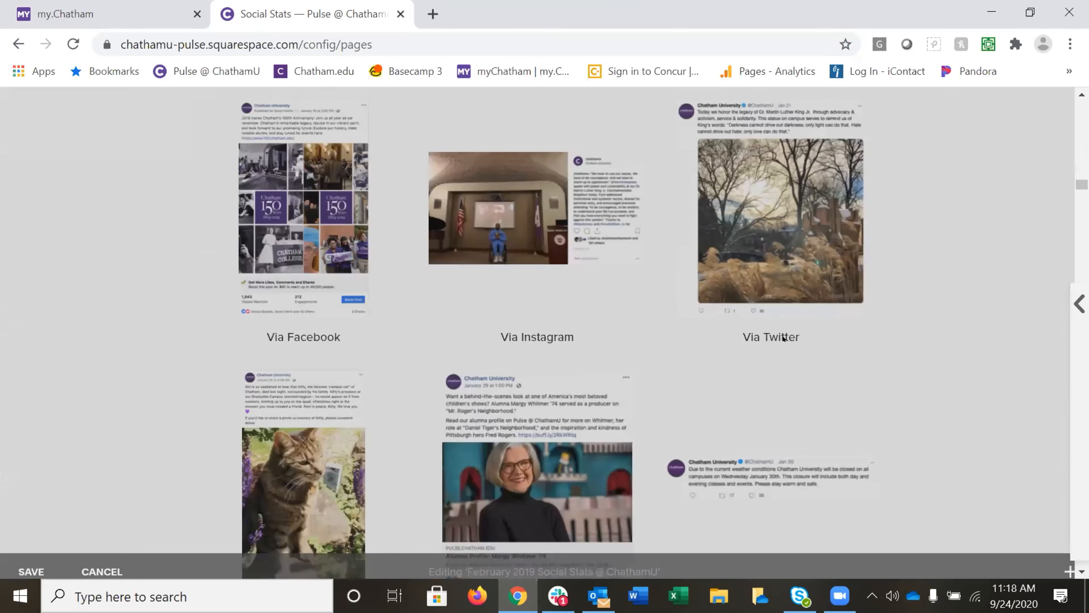
scroll(783, 337, "up", 15)
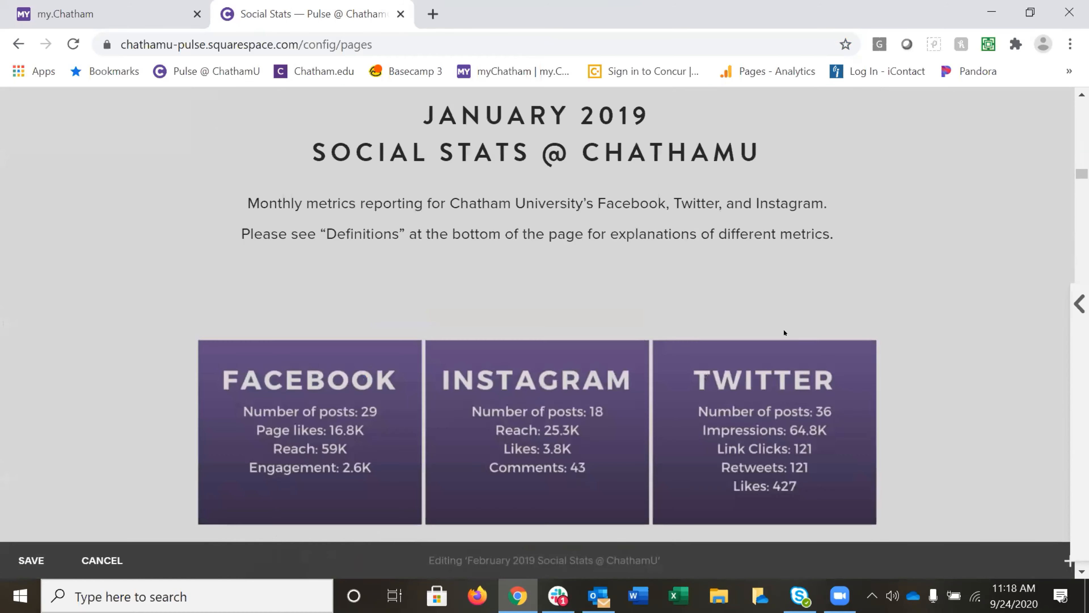
scroll(784, 331, "down", 15)
scroll(784, 330, "down", 15)
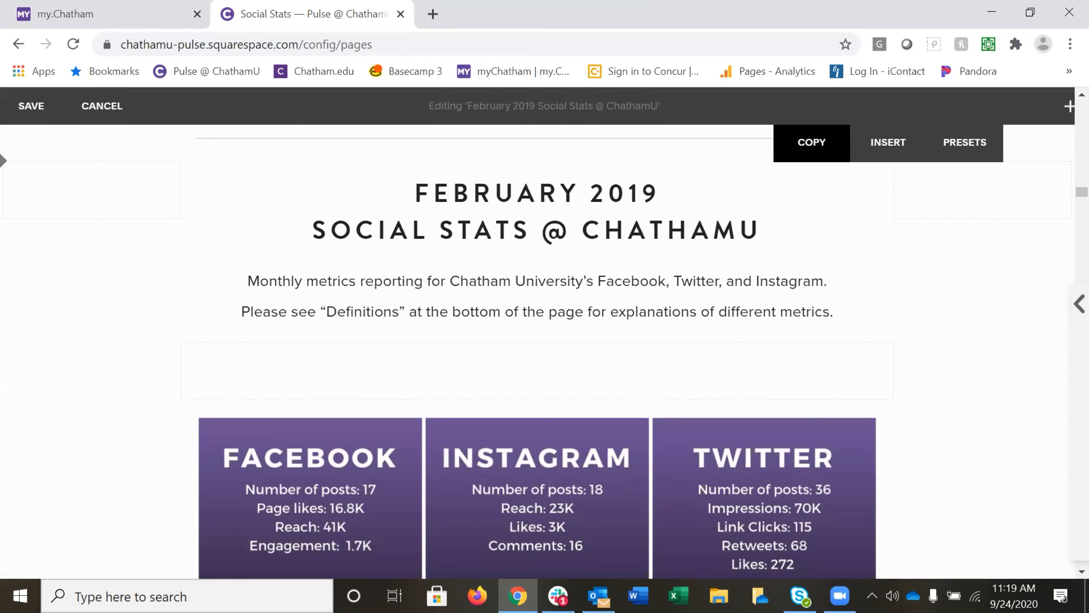
left_click(803, 138)
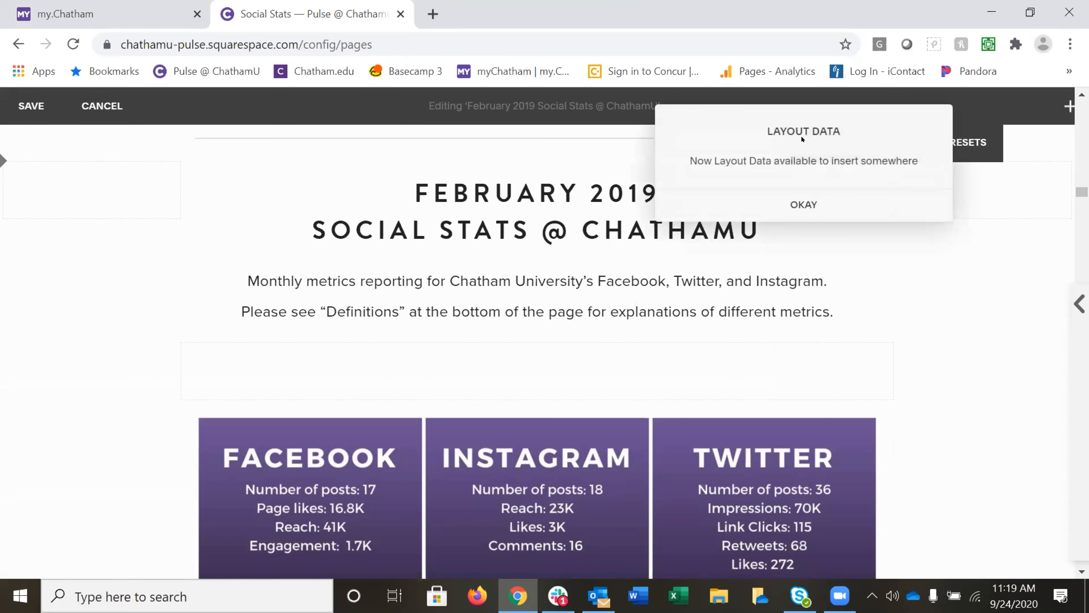
left_click(795, 198)
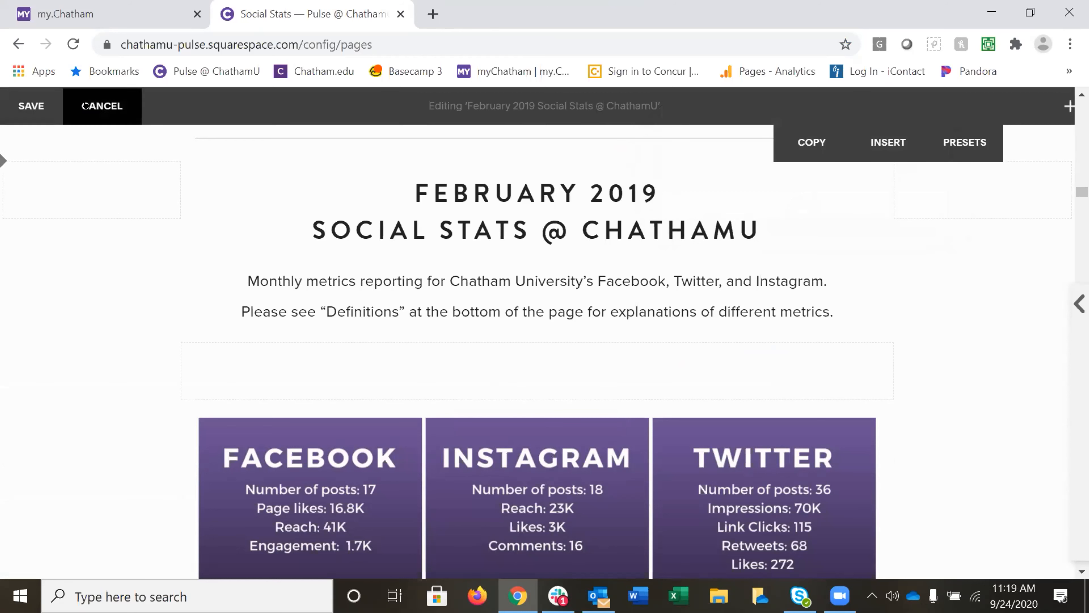
left_click(109, 106)
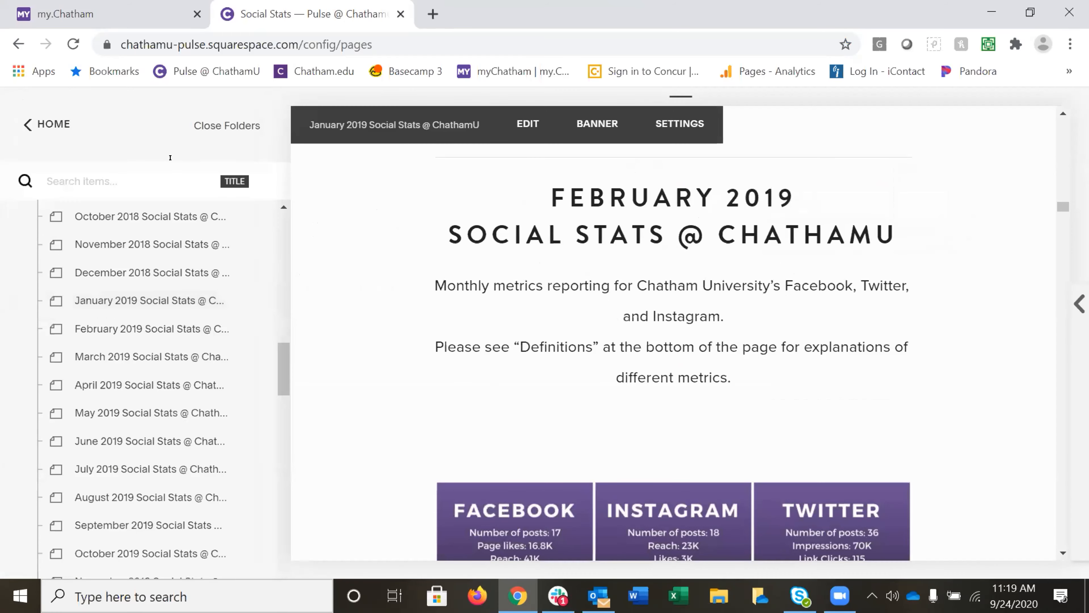
- Open the Social Stats Reports blog from the site's pages and start a new post
scroll(133, 231, "up", 6)
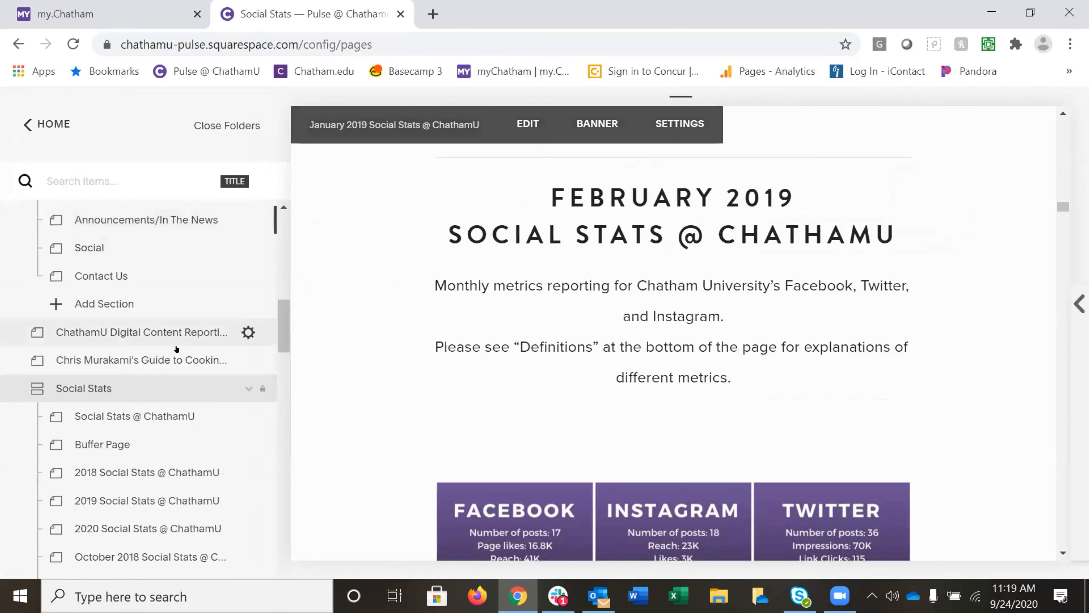
scroll(172, 343, "down", 10)
scroll(170, 341, "down", 10)
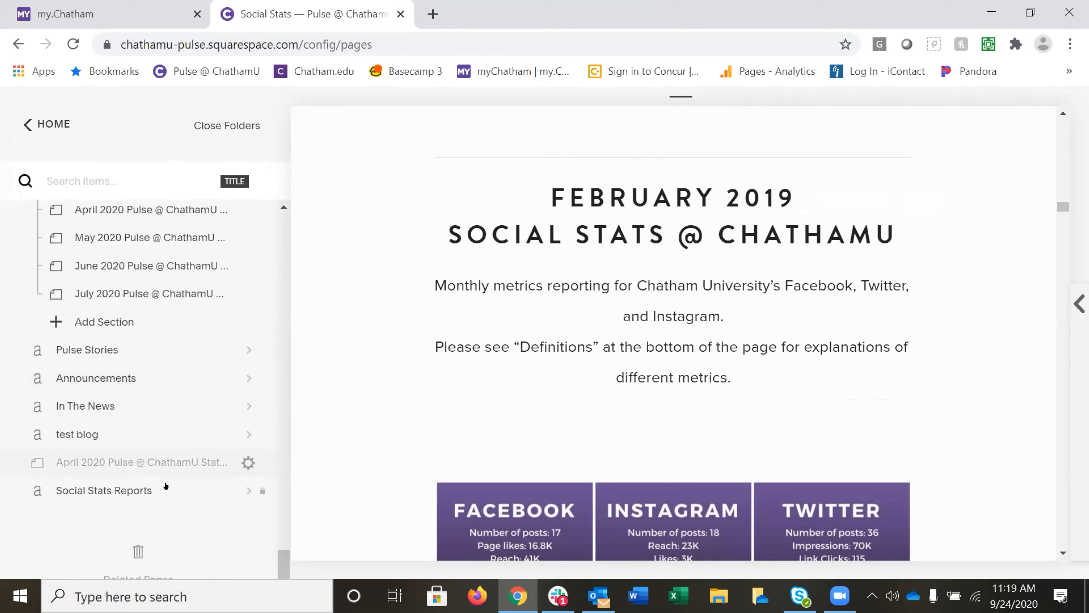
left_click(152, 489)
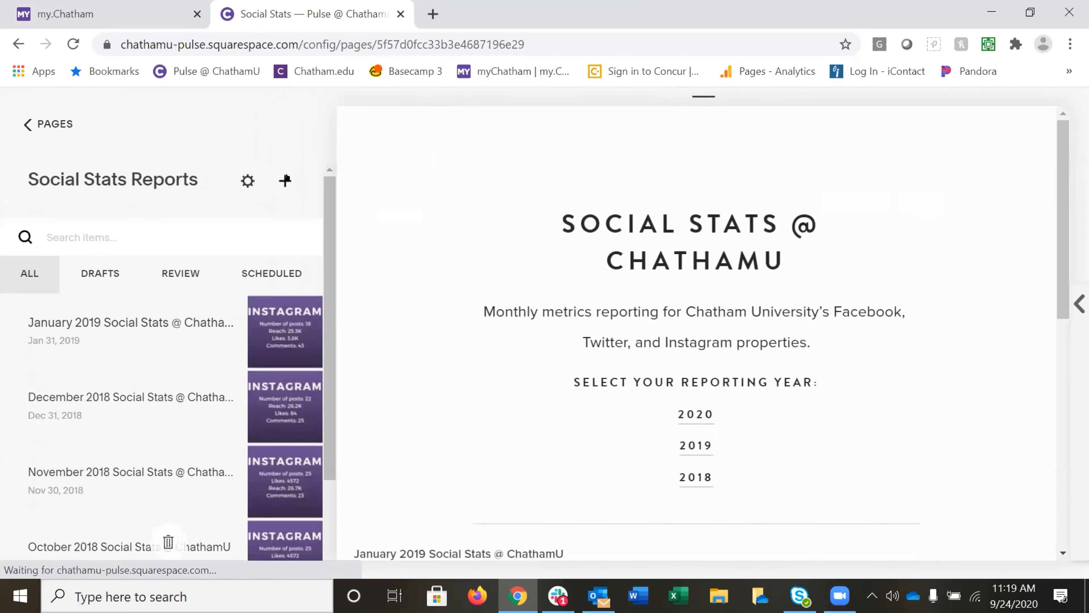
left_click(285, 181)
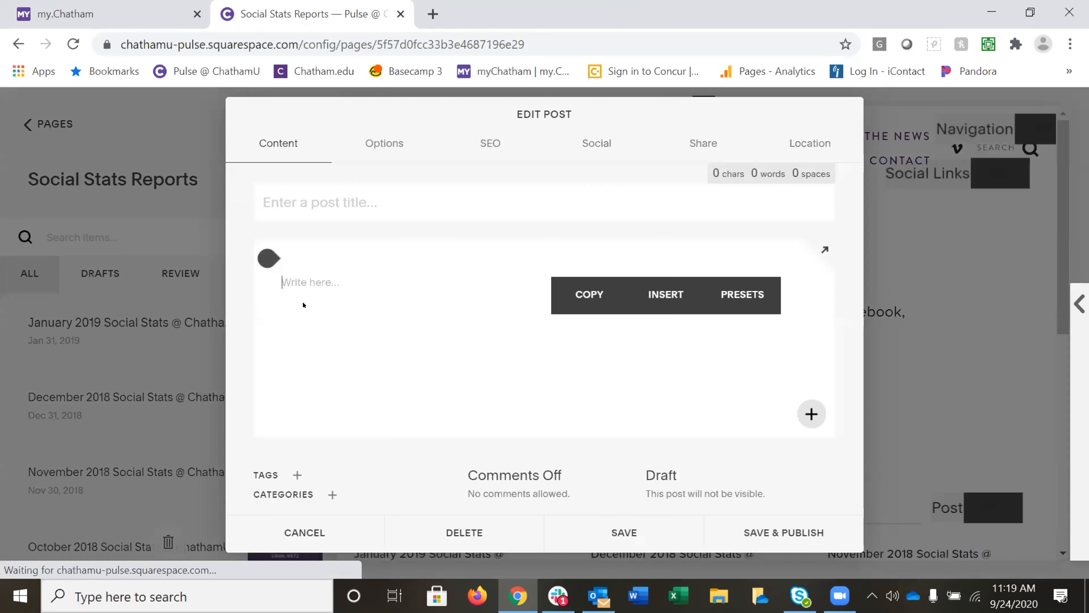
right_click(284, 278)
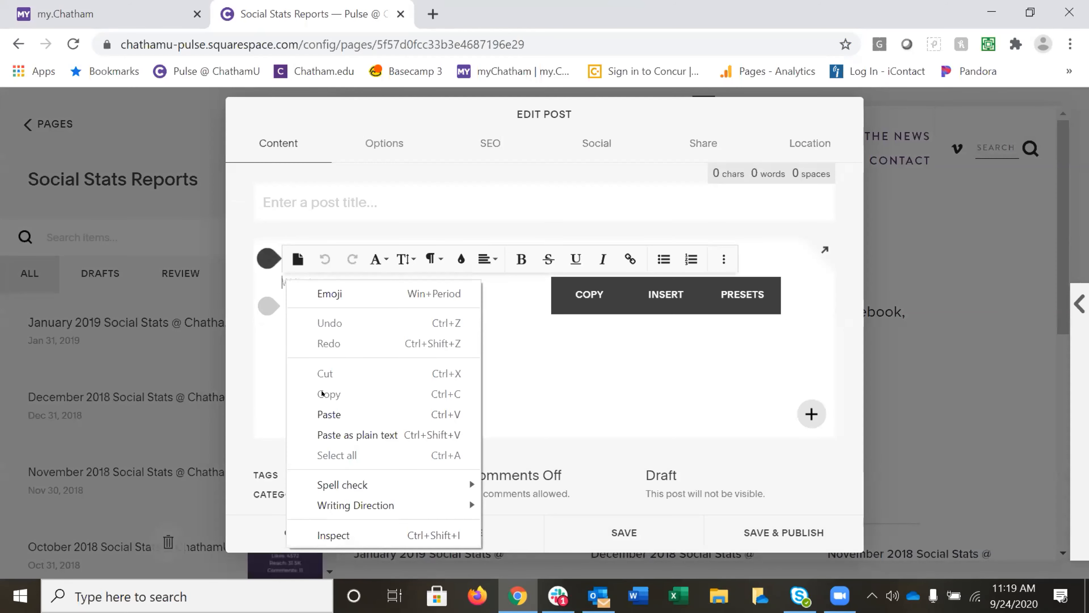
left_click(327, 413)
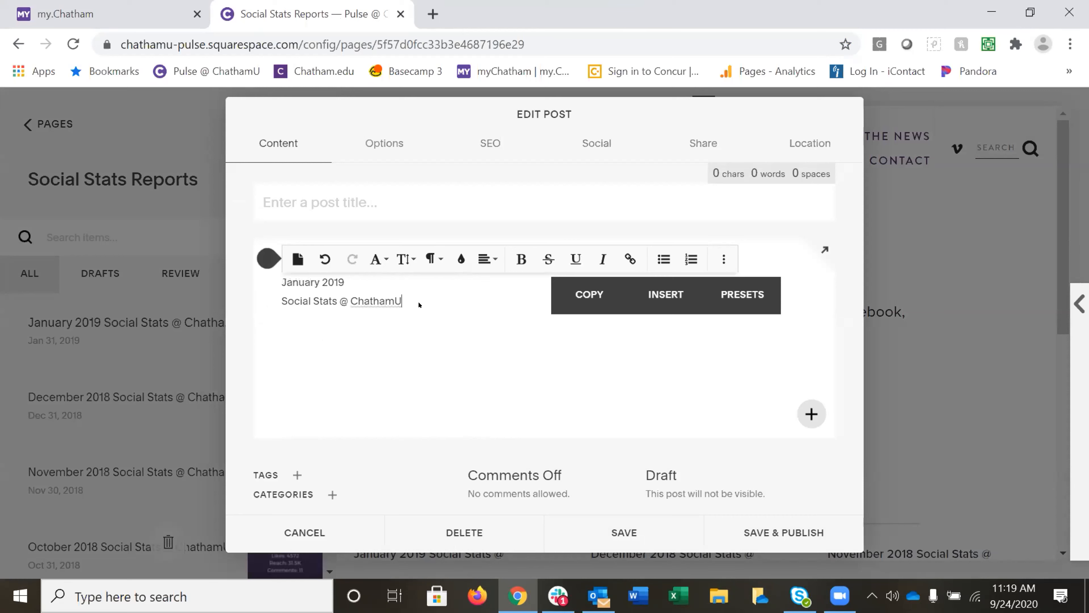
key("ctrl+BackSpace")
key("ctrl+BackSpace")
key("ctrl+BackSpace")
key("ctrl+BackSpace")
key("ctrl+BackSpace")
key("ctrl+BackSpace")
key("BackSpace")
key("BackSpace")
key("BackSpace")
key("BackSpace")
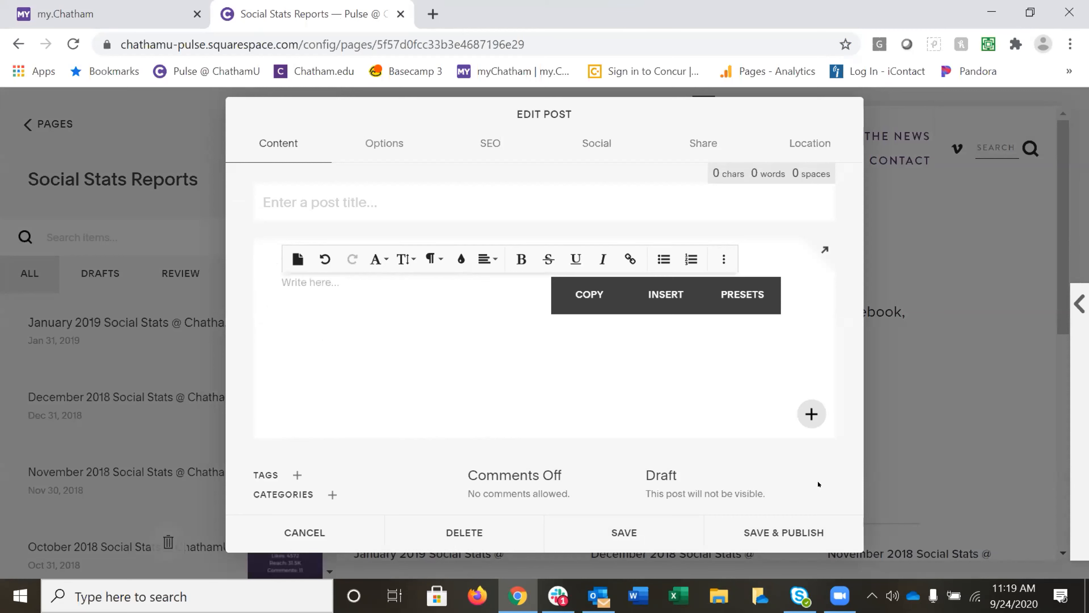
- Insert the copied February 2019 layout blocks into the new post's body and confirm appending them
left_click(662, 295)
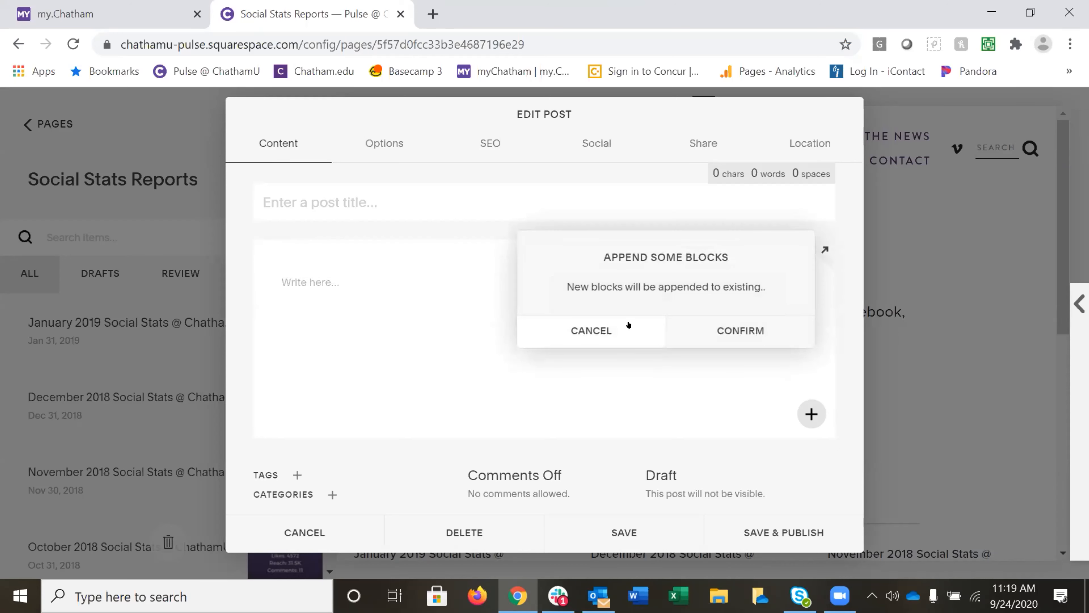
left_click(729, 330)
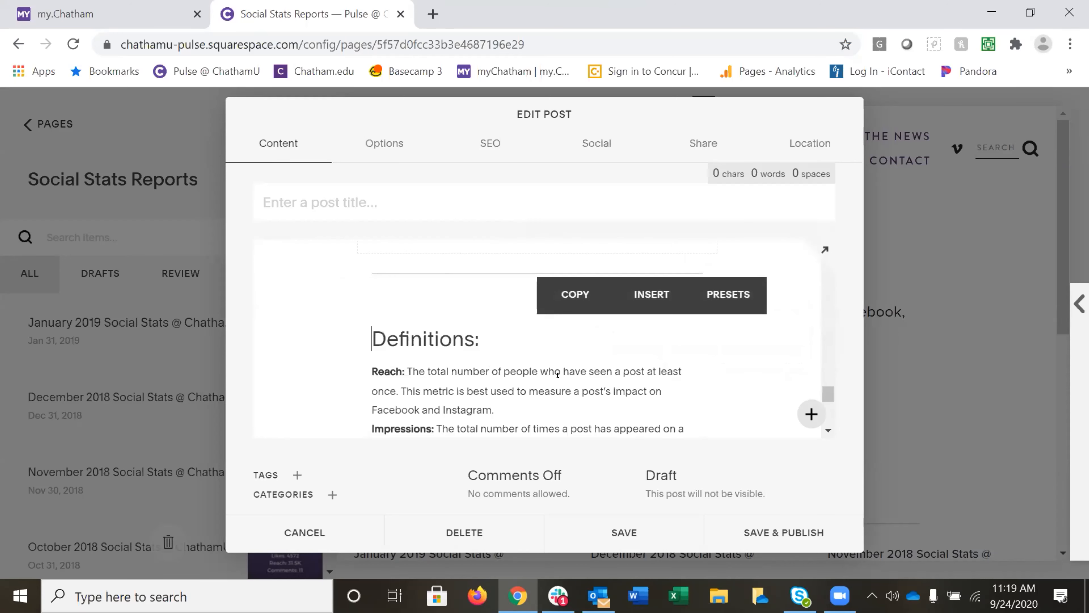
scroll(557, 374, "up", 15)
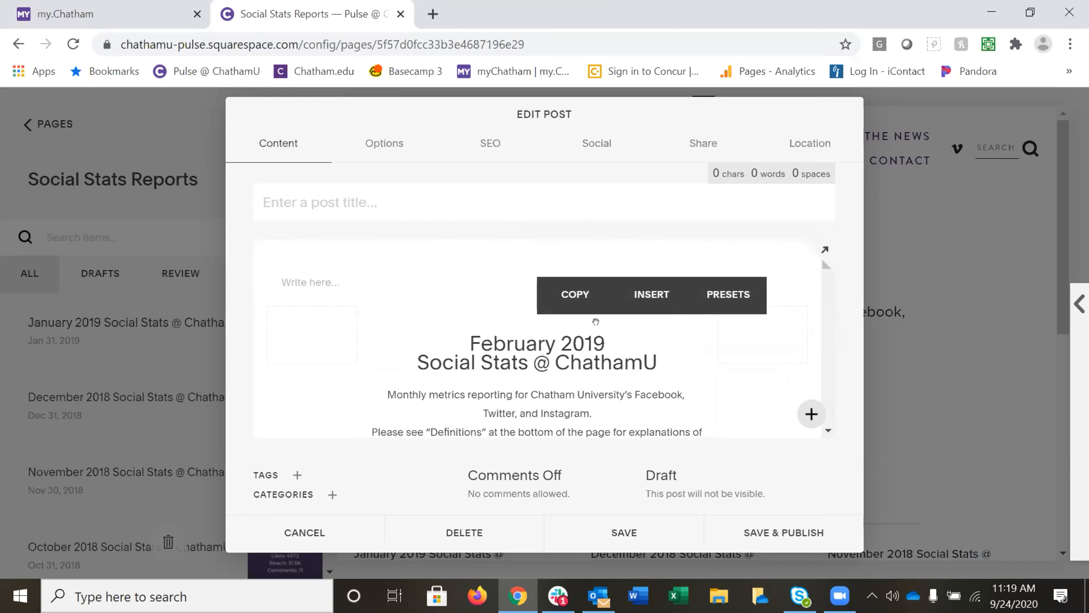
- Copy the heading from the post body into the title, spaced as "February 2019 Social Stats @ ChathamU"
left_click_drag(720, 365, 469, 324)
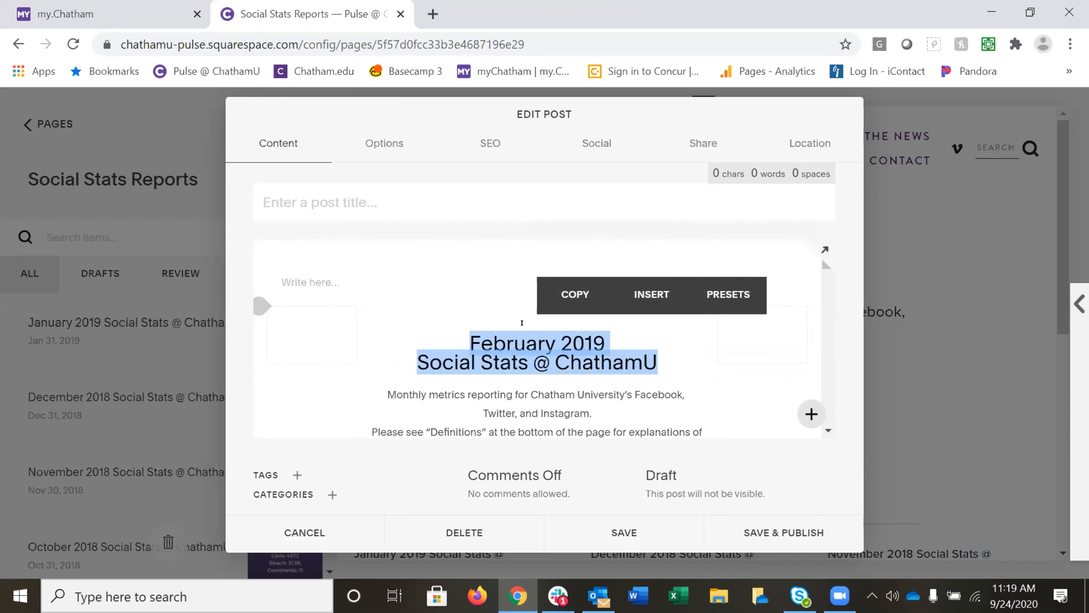
left_click(276, 202)
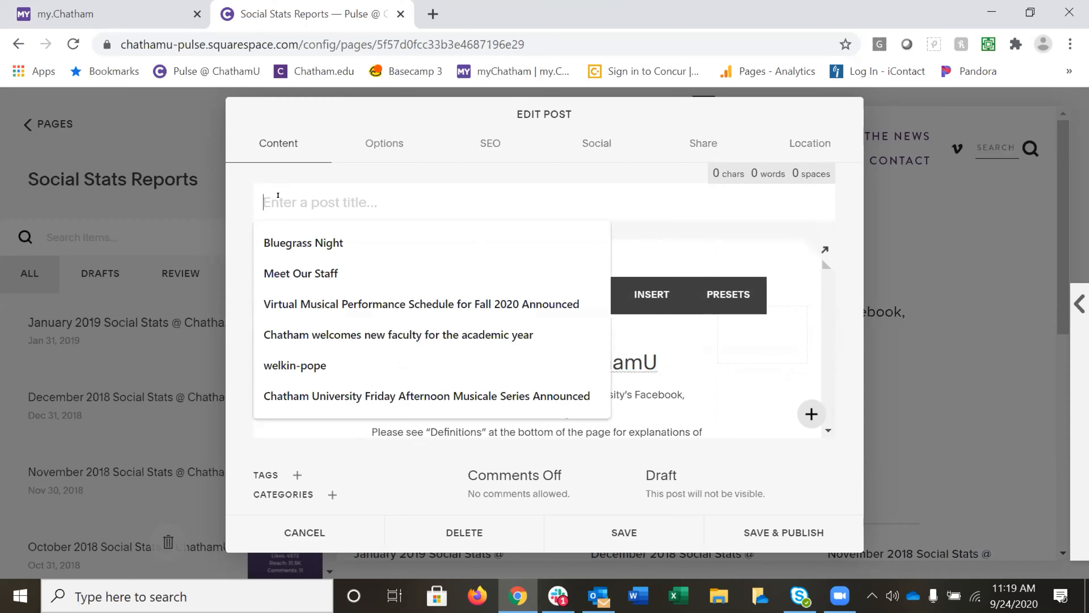
right_click(285, 202)
left_click(327, 334)
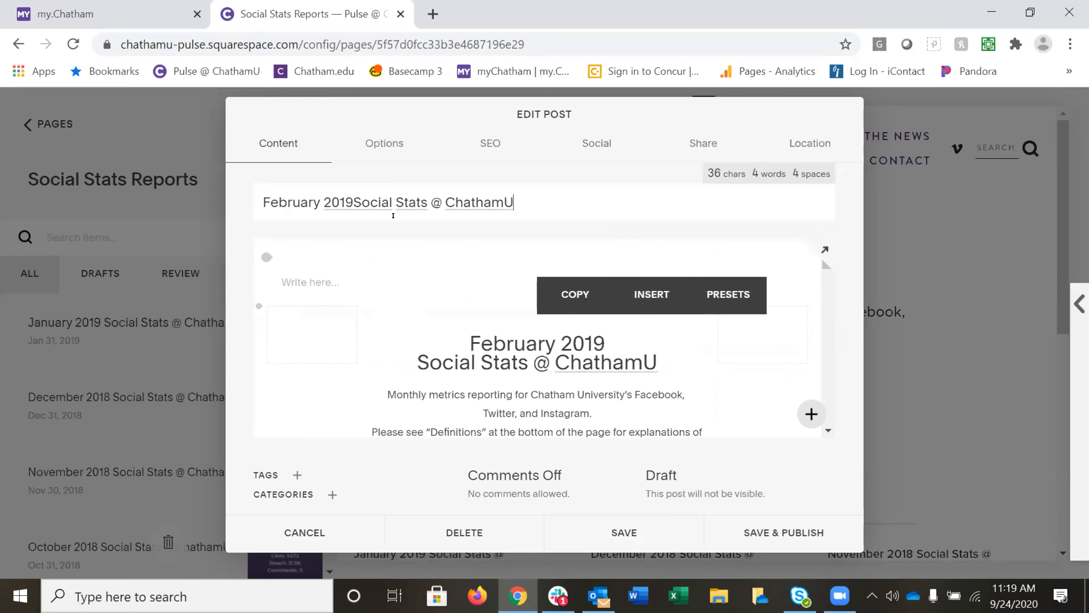
left_click(351, 199)
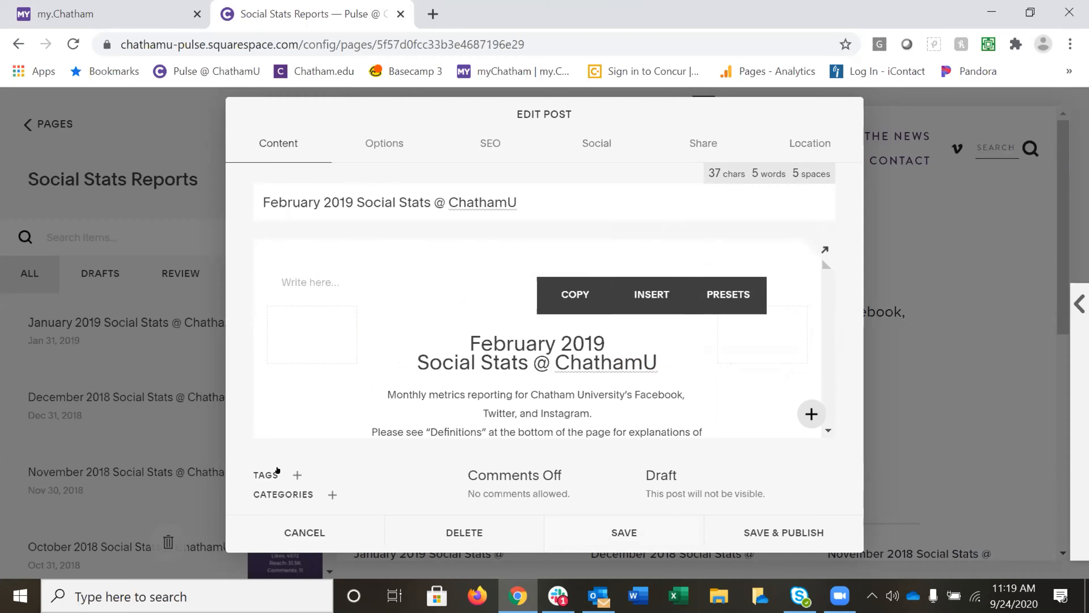
left_click(277, 469)
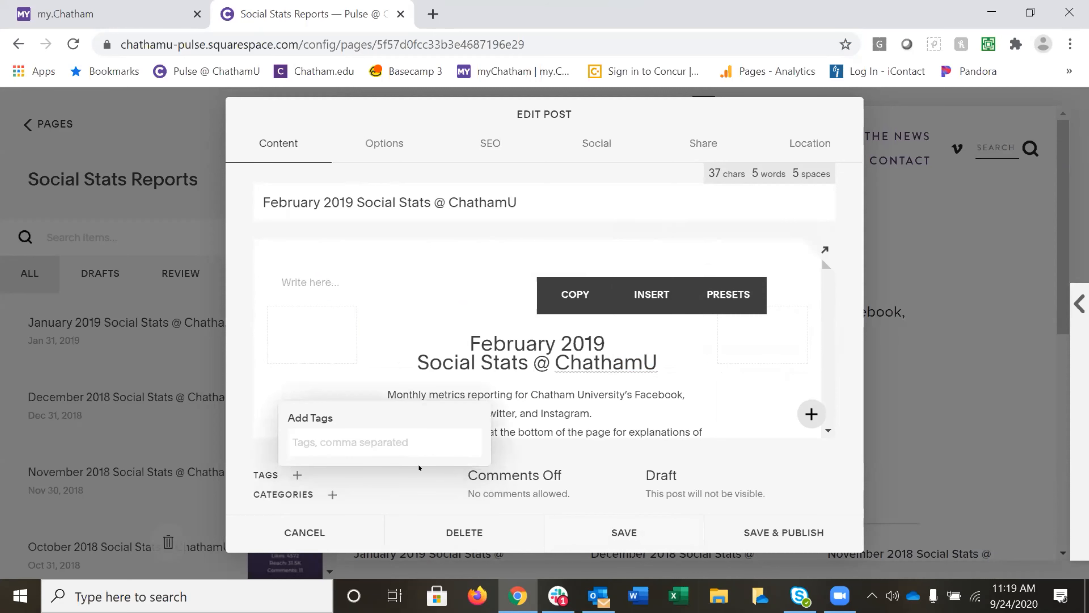
type("2019")
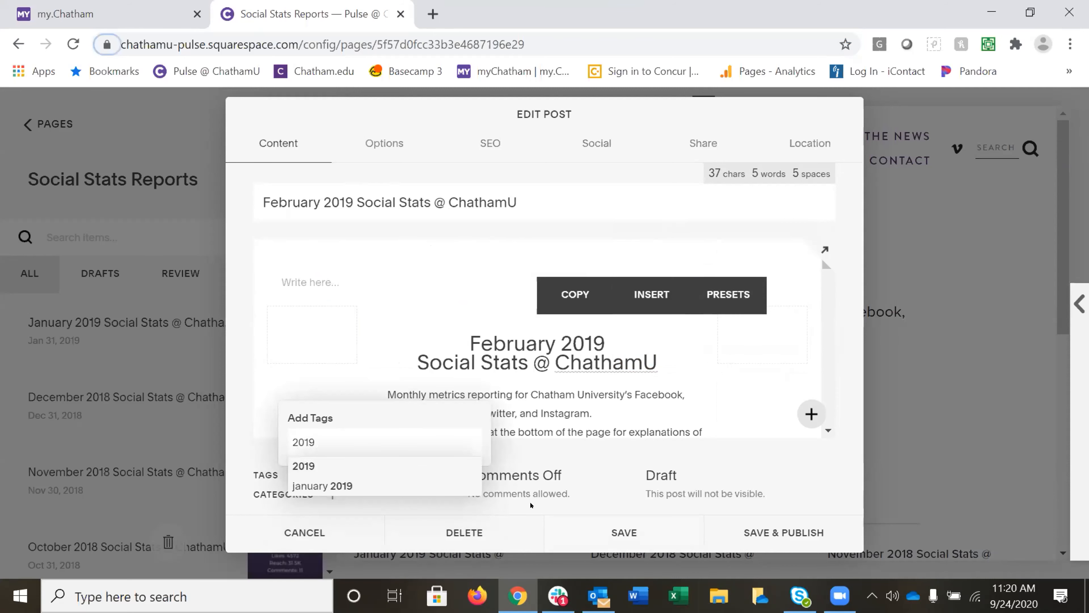
left_click(106, 45)
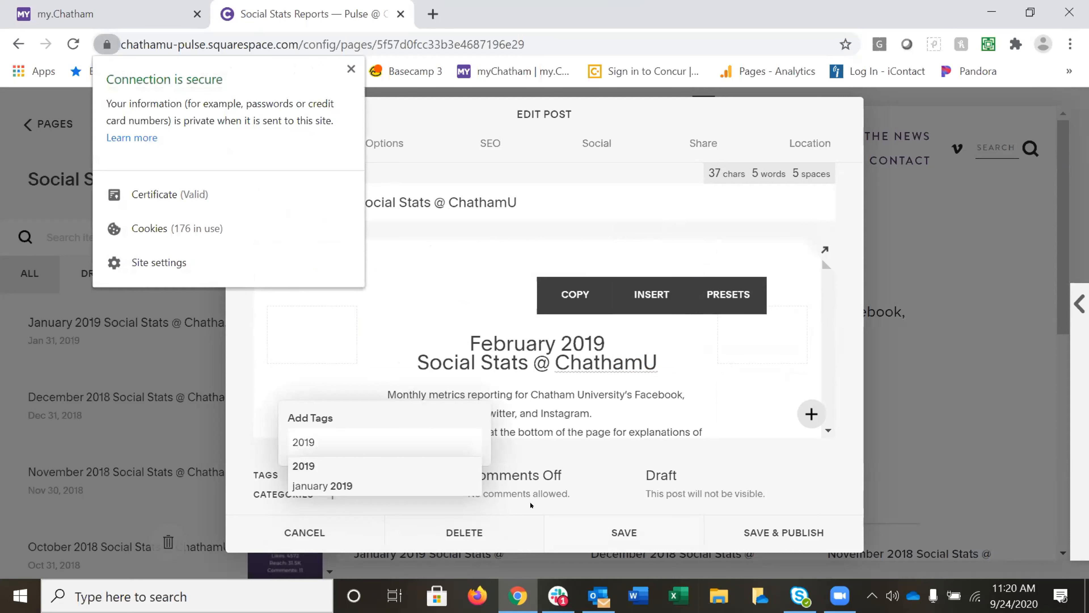
left_click(394, 306)
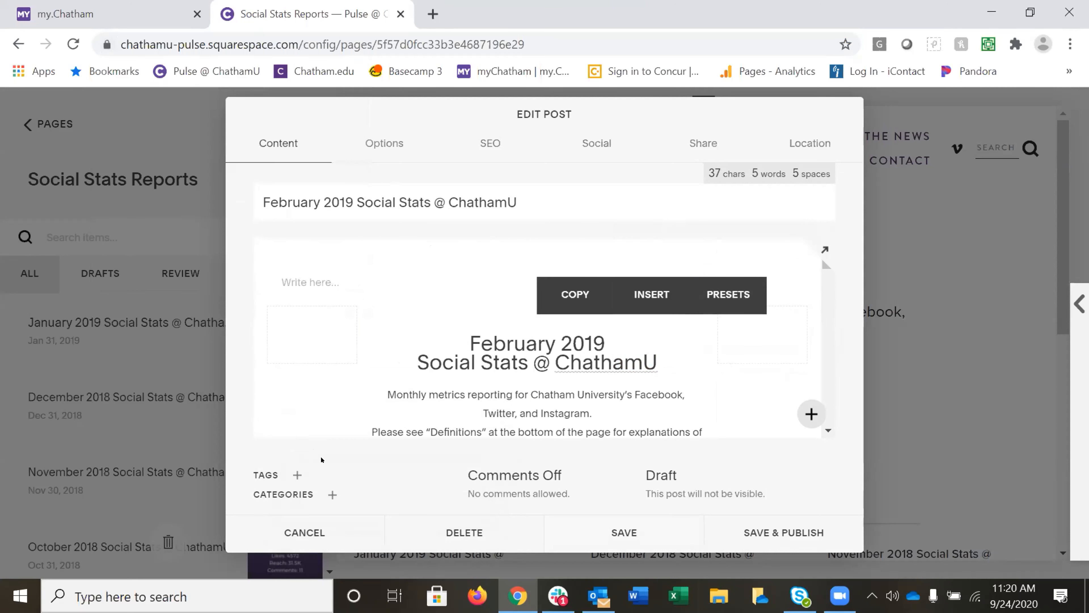
- Add the tags "2019" and "february 2019" to the post
left_click(296, 475)
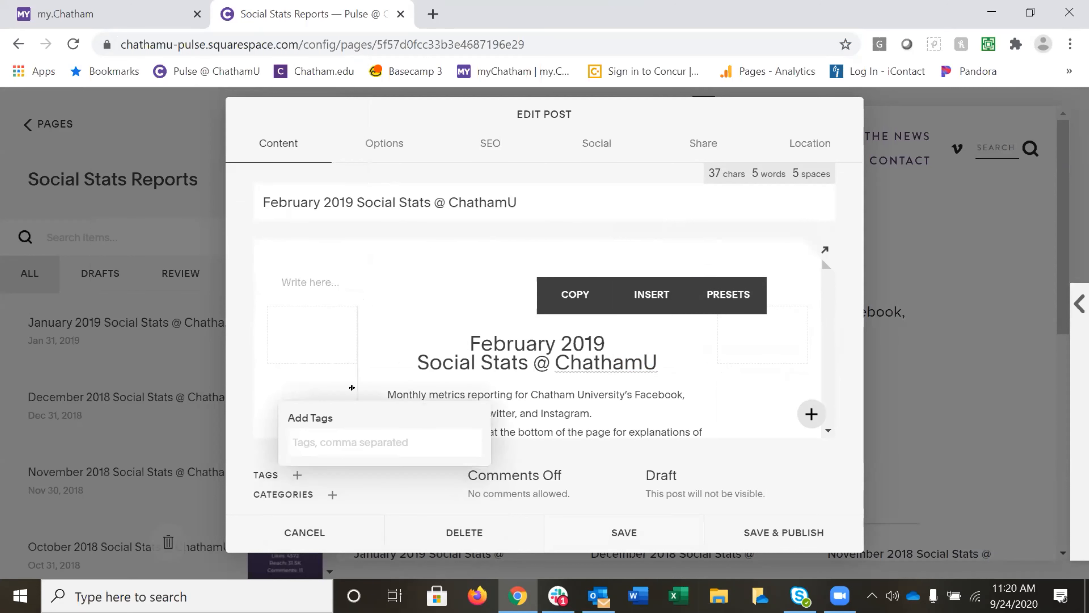
type("2019")
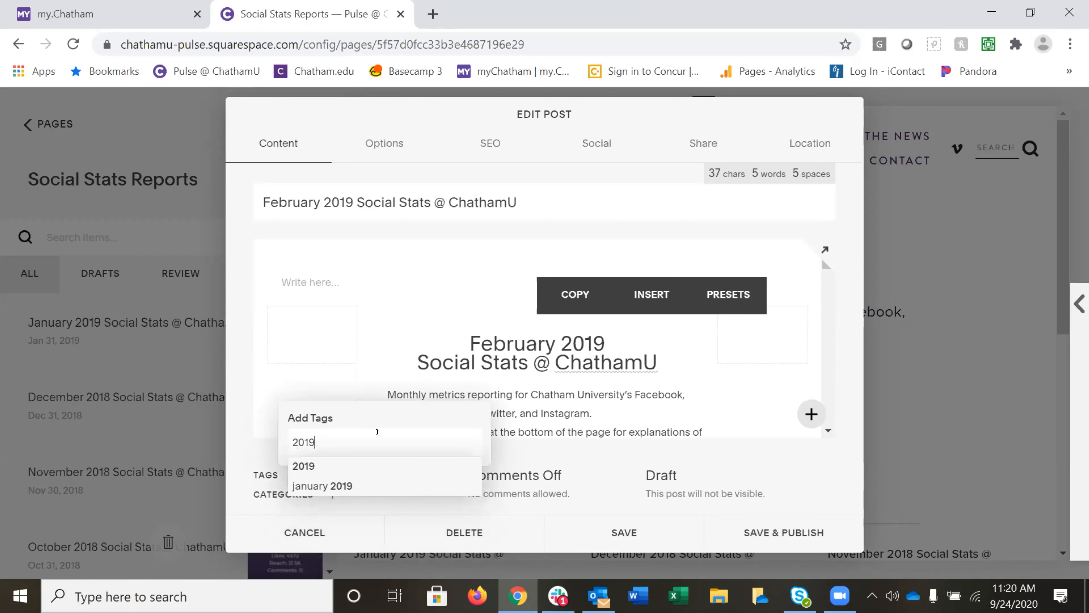
key("Return")
type("2019")
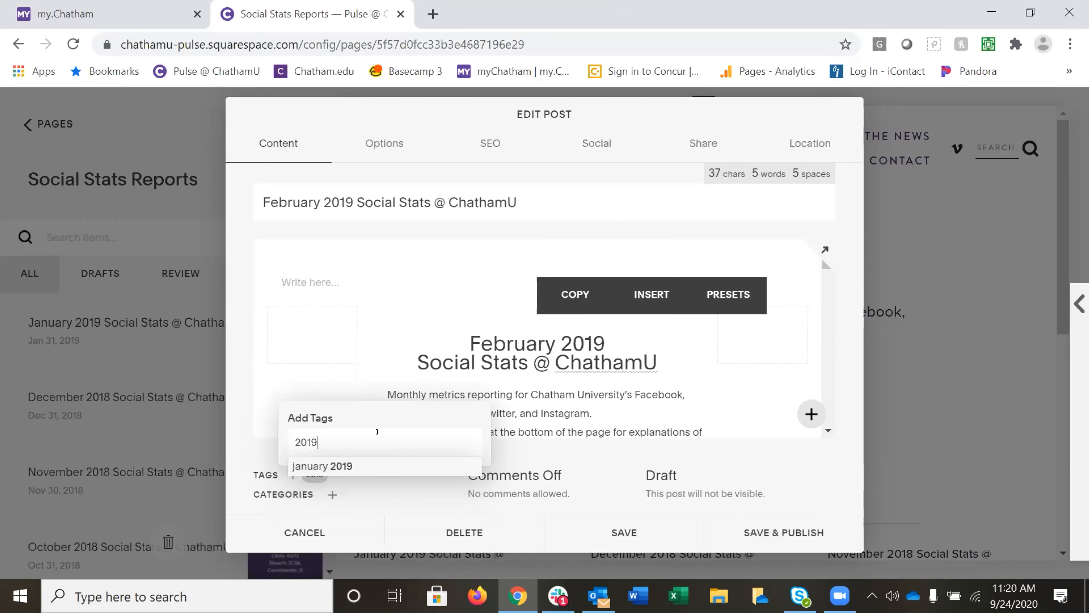
type(" janu")
key("BackSpace")
key("BackSpace")
key("BackSpace")
key("BackSpace")
key("BackSpace")
key("BackSpace")
key("BackSpace")
key("BackSpace")
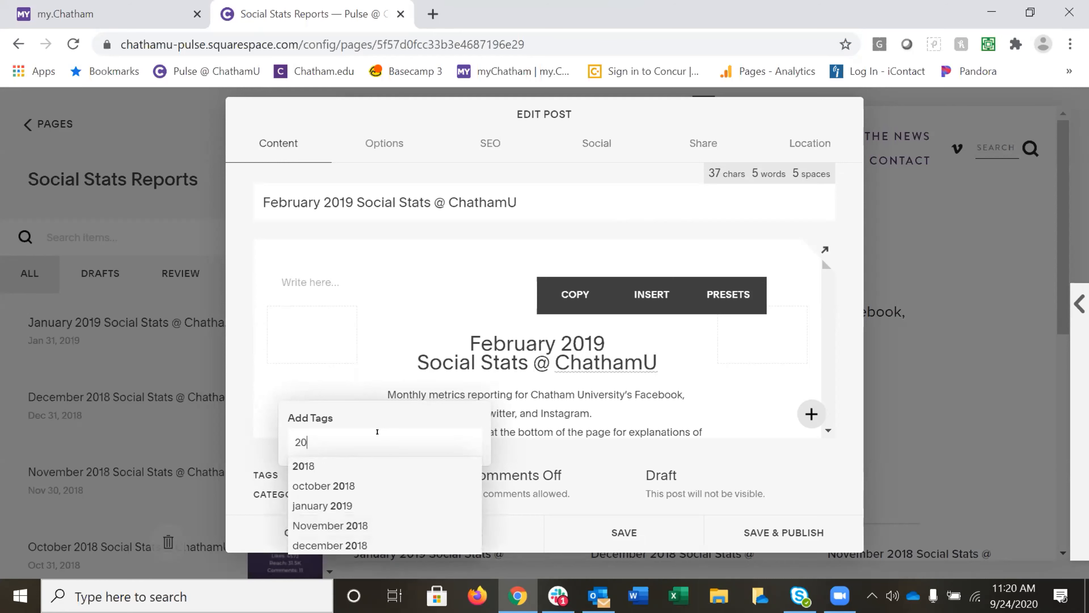
type("feb")
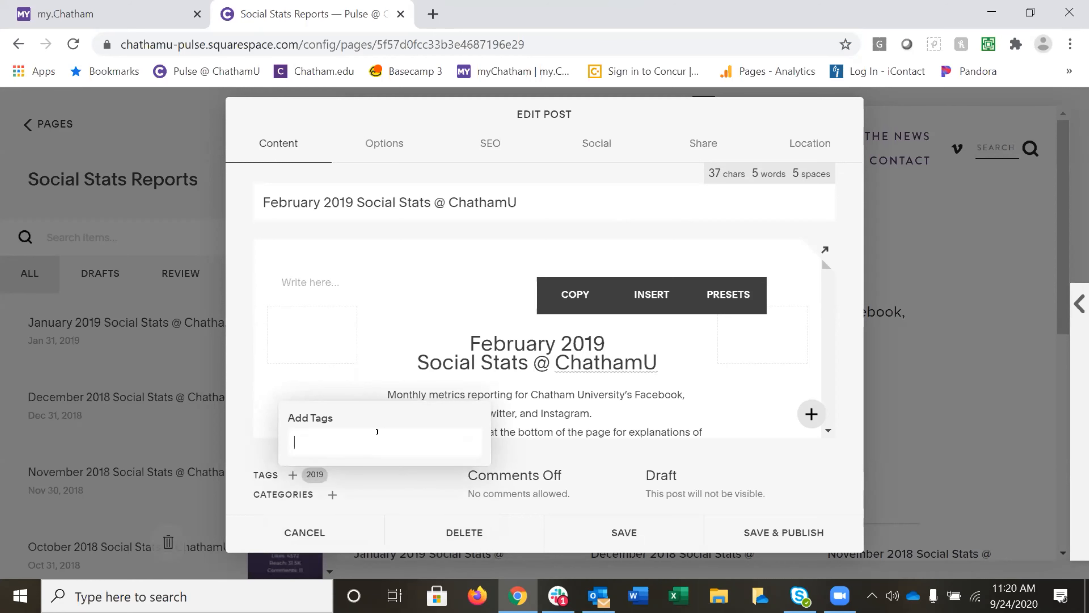
type("ruary 2019")
key("Return")
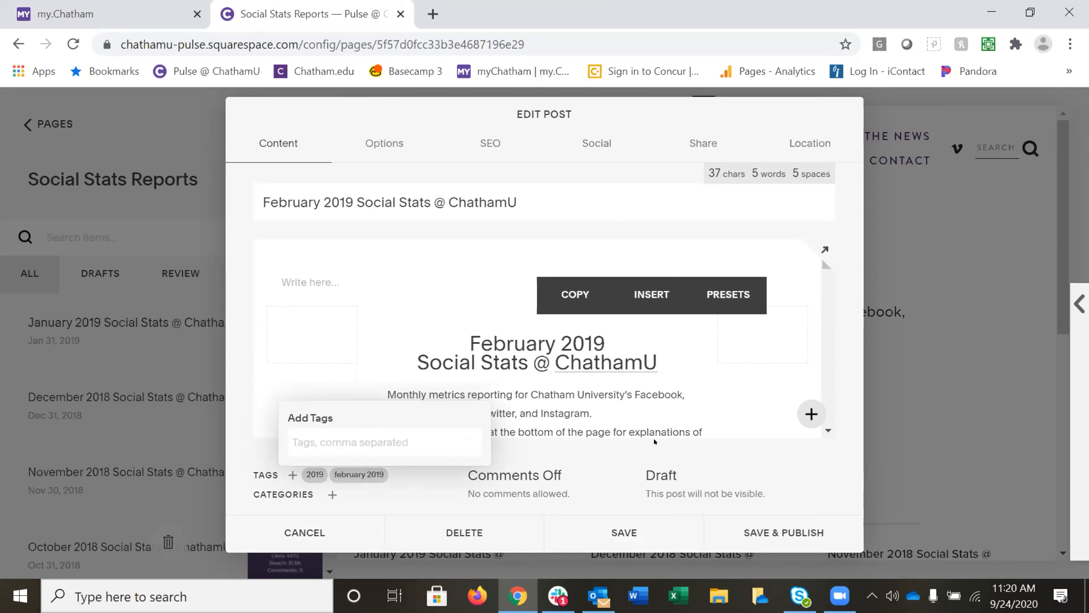
- Set the post's status to Published with the publish date February 28, 2019, and save the post
left_click(660, 475)
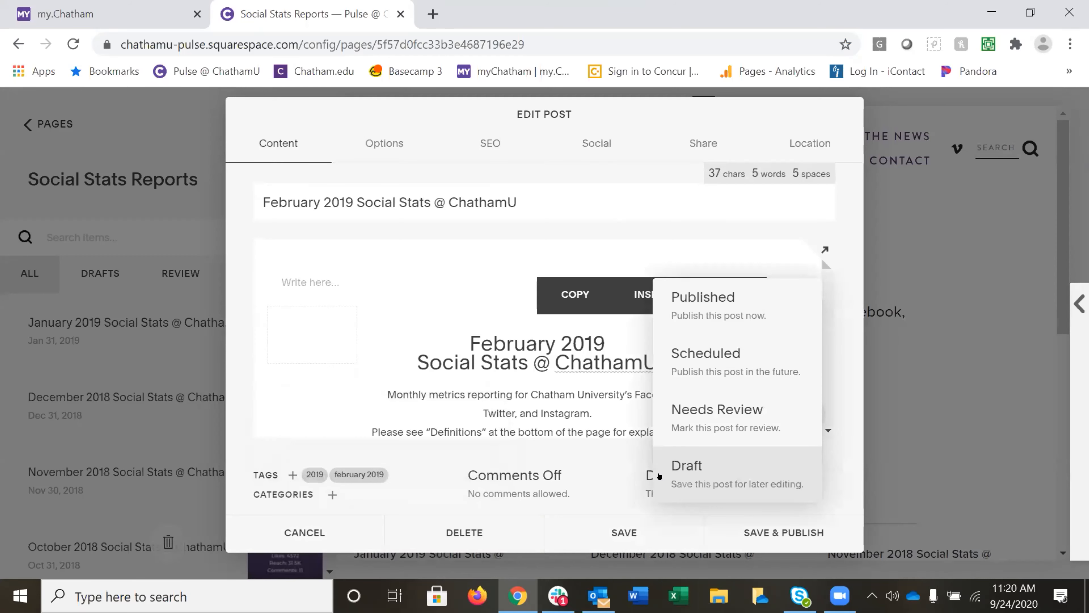
left_click(711, 292)
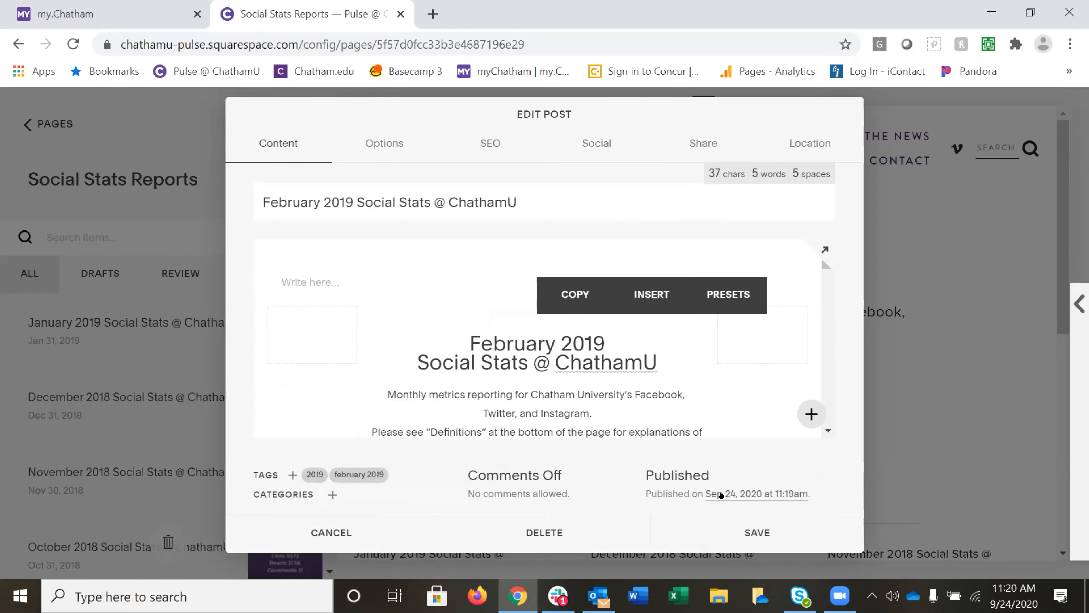
left_click(724, 494)
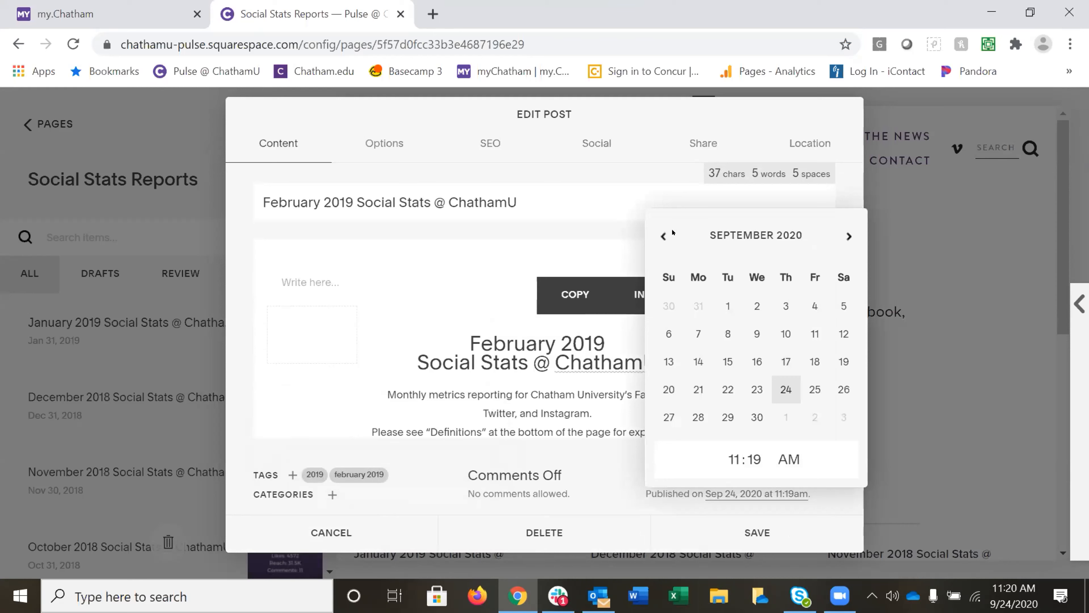
left_click(664, 235)
left_click(663, 235)
left_click(664, 235)
left_click(664, 236)
left_click(663, 235)
left_click(664, 235)
left_click(664, 235)
left_click(664, 235)
left_click(664, 235)
left_click(663, 235)
left_click(665, 235)
left_click(664, 234)
left_click(664, 235)
left_click(664, 234)
left_click(665, 235)
left_click(664, 234)
left_click(664, 235)
left_click(664, 235)
left_click(664, 235)
left_click(664, 234)
left_click(849, 236)
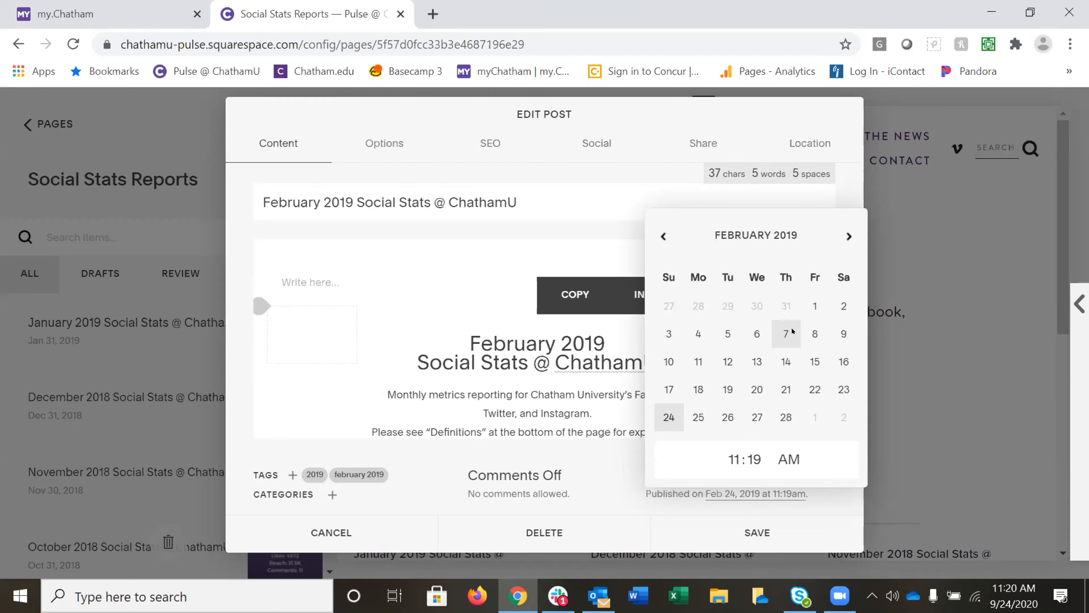
left_click(786, 416)
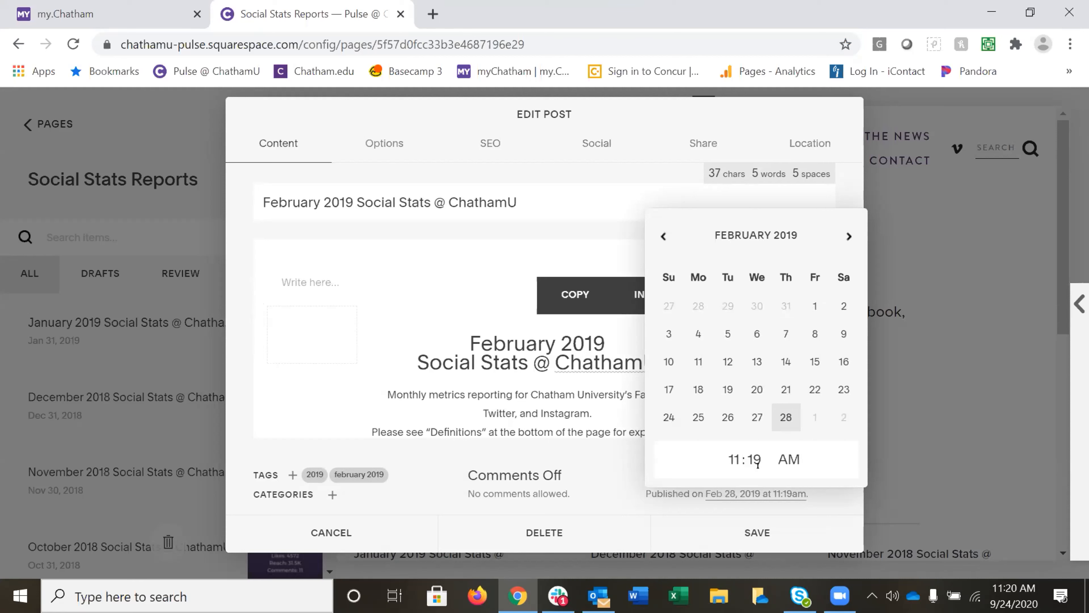
left_click(756, 531)
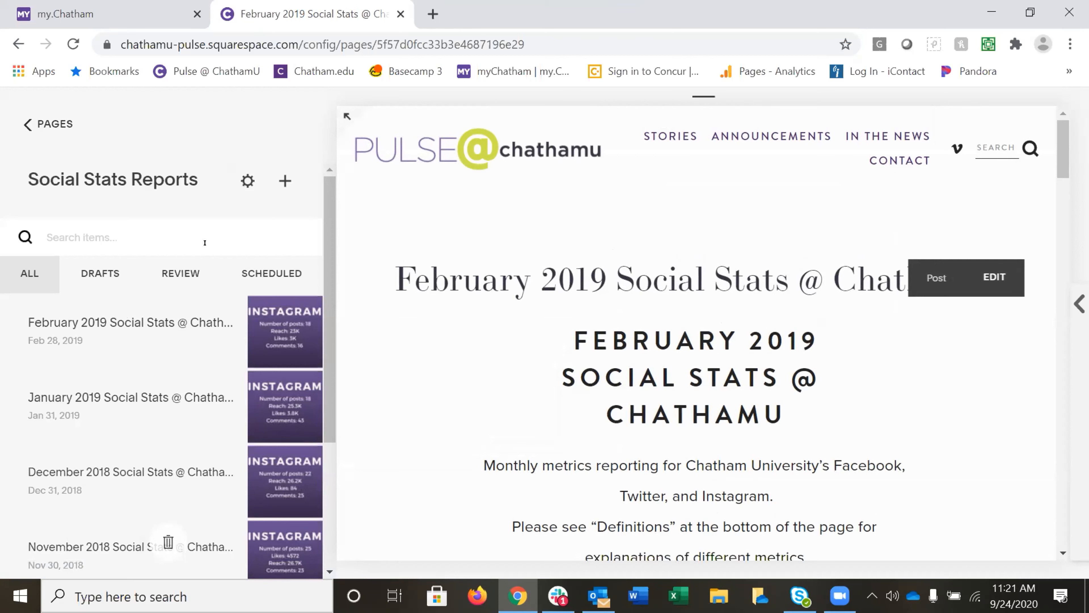
- Return to the site's pages list and look through the yearly and monthly pages in the Social Stats folder
left_click(50, 123)
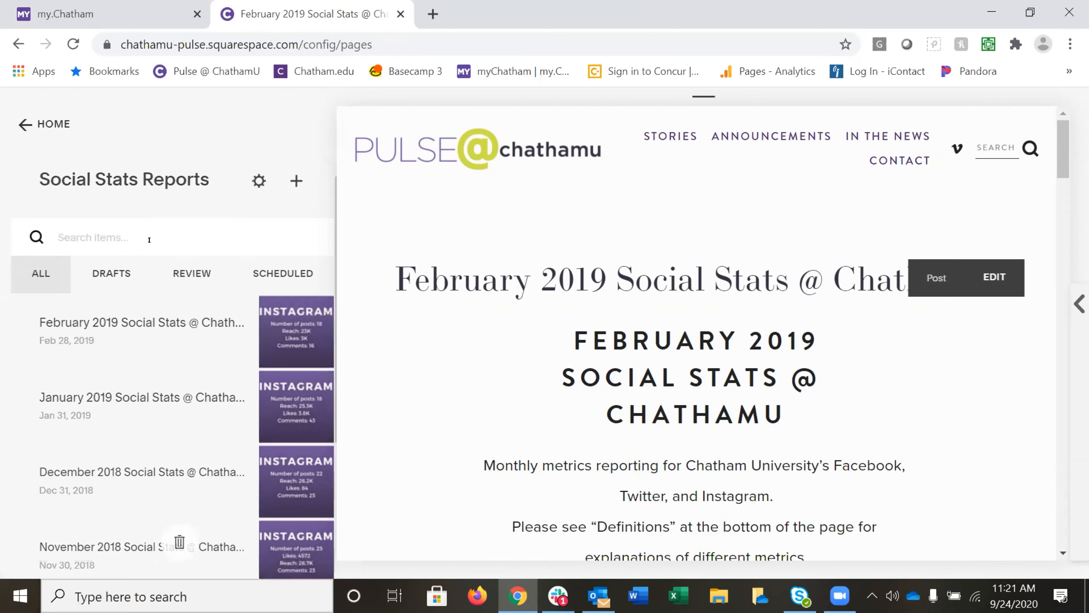
scroll(176, 299, "down", 7)
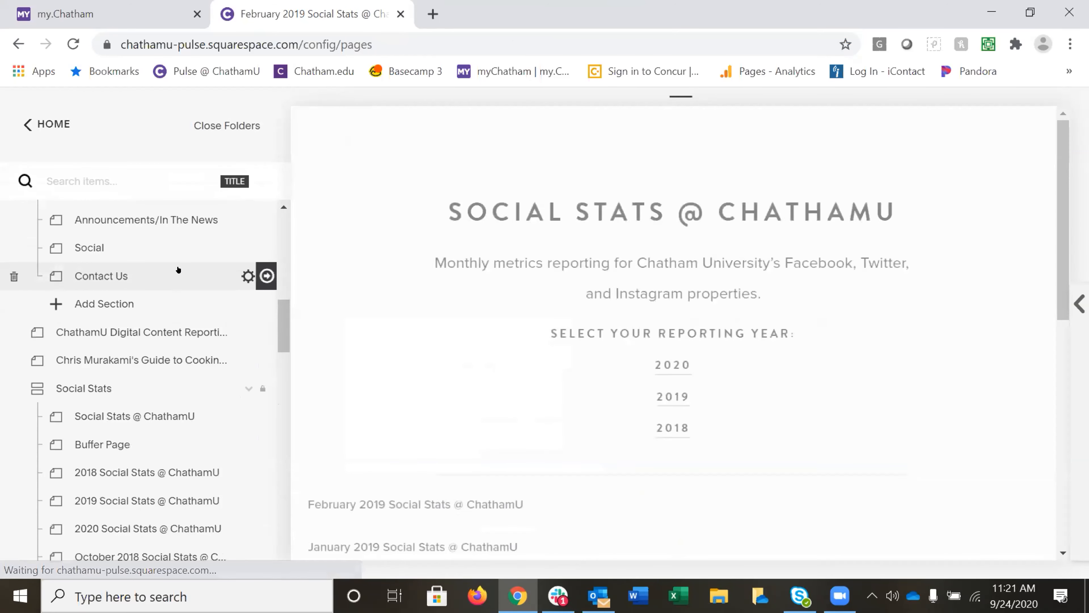
scroll(186, 267, "down", 5)
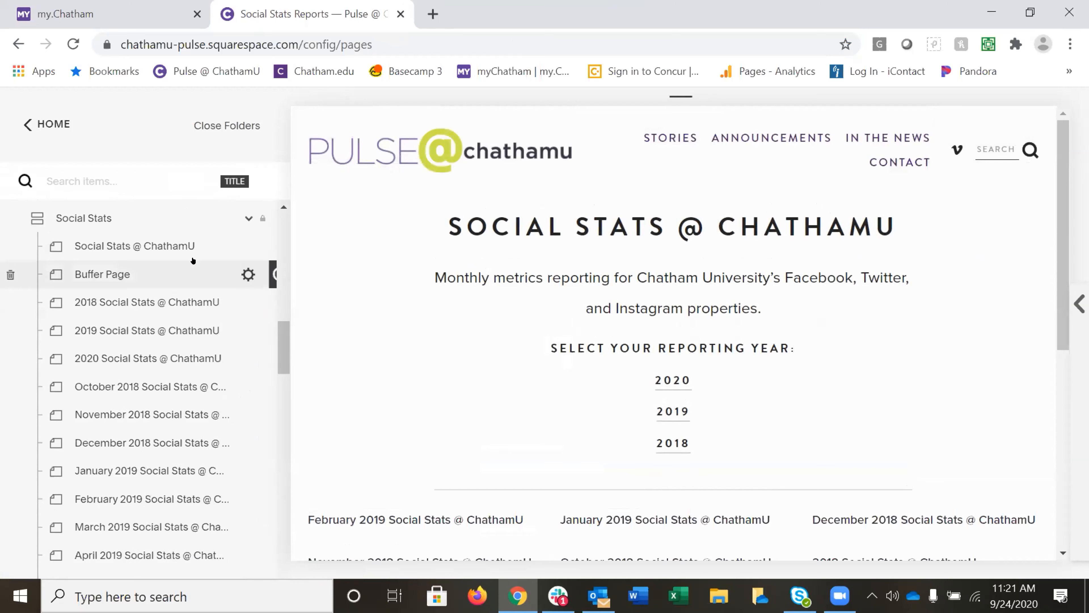
scroll(193, 259, "down", 5)
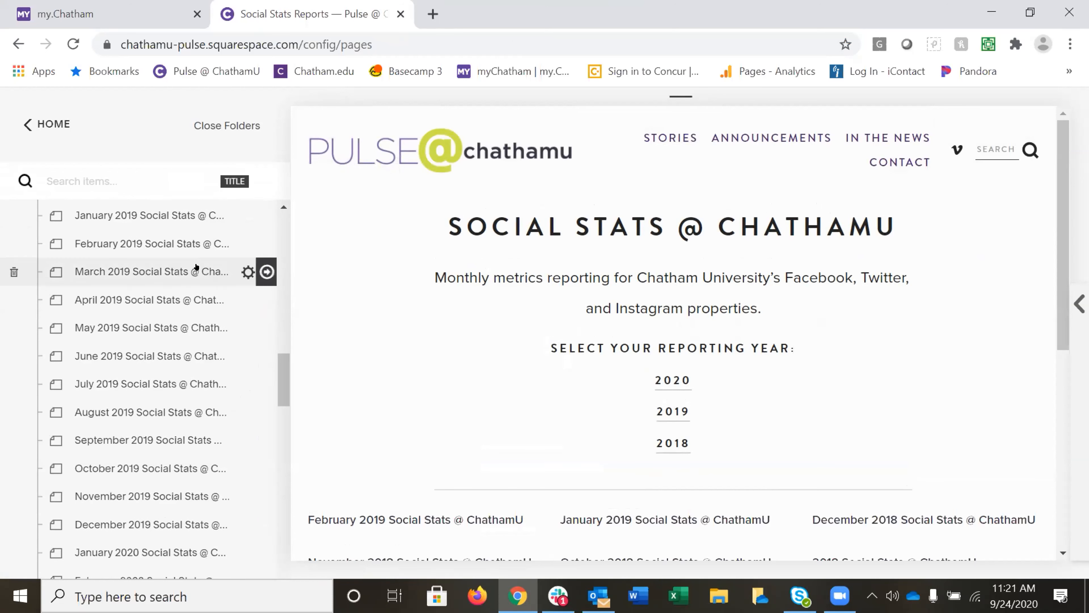
scroll(197, 262, "down", 2)
scroll(197, 262, "down", 4)
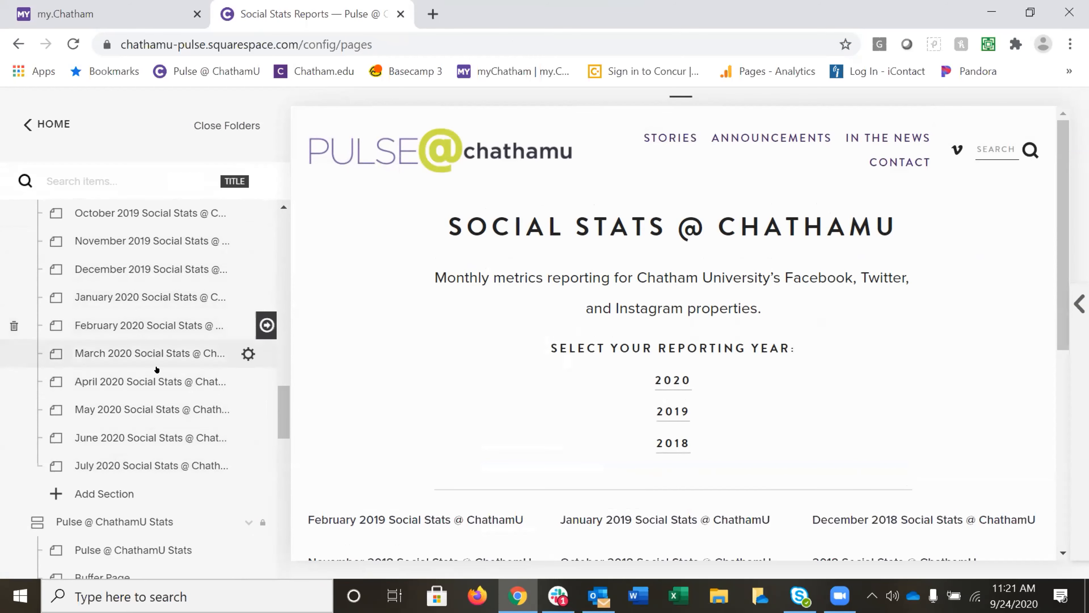
scroll(148, 309, "down", 5)
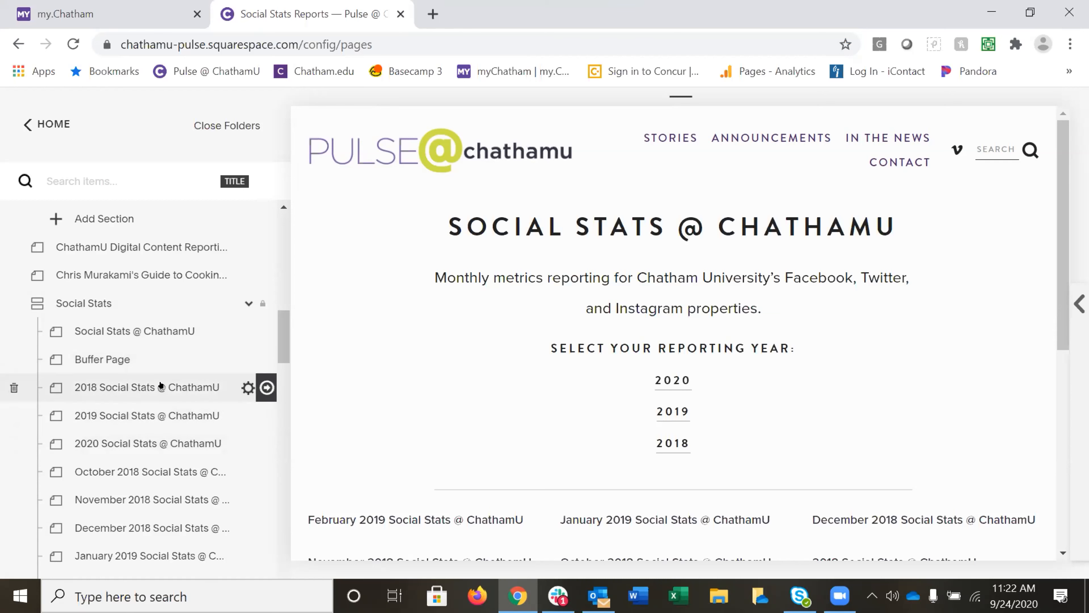
mouse_move(385, 365)
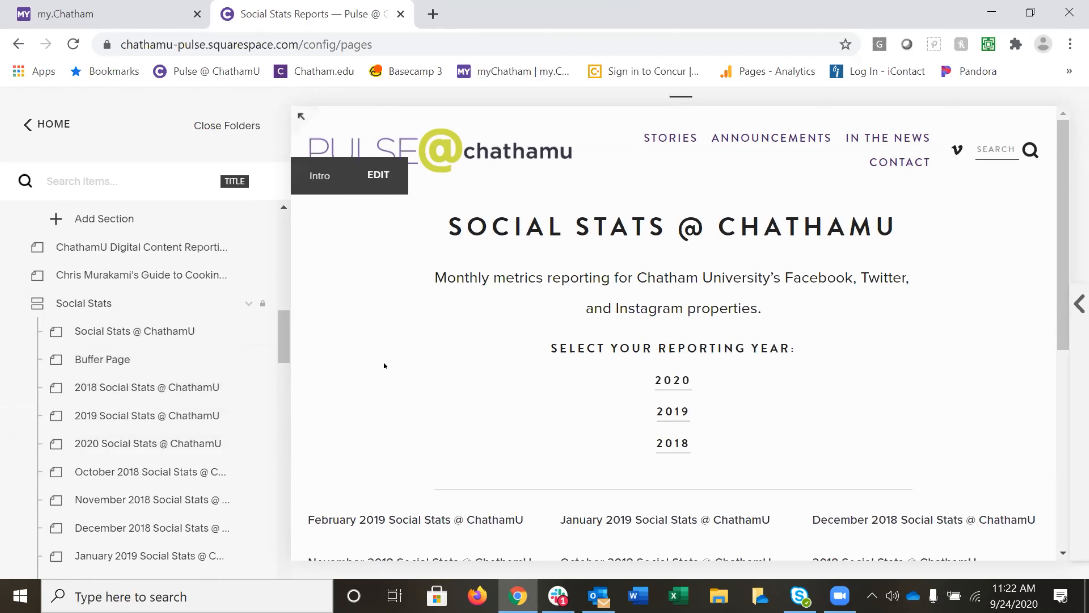